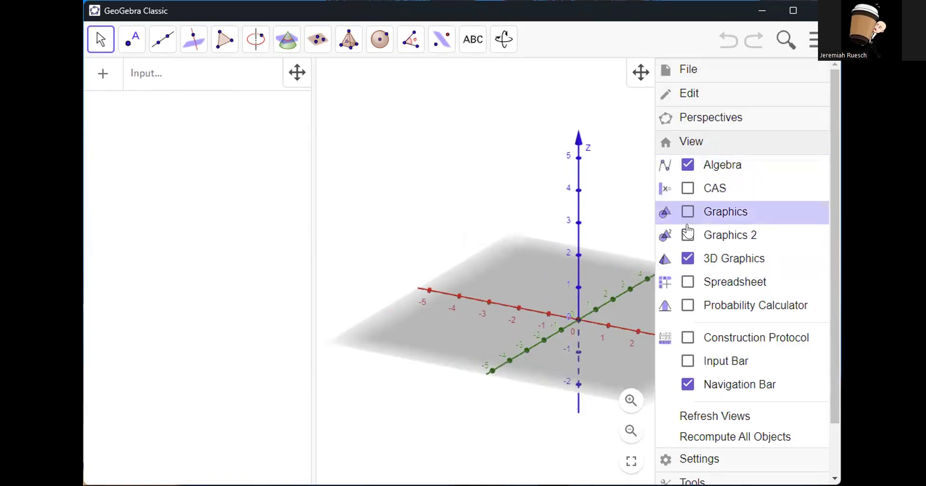
Define the point P1 = (-4, 2, 0) in the 3D construction
{"action": "left_click", "coordinate": [601, 38]}
{"action": "left_click", "coordinate": [225, 76]}
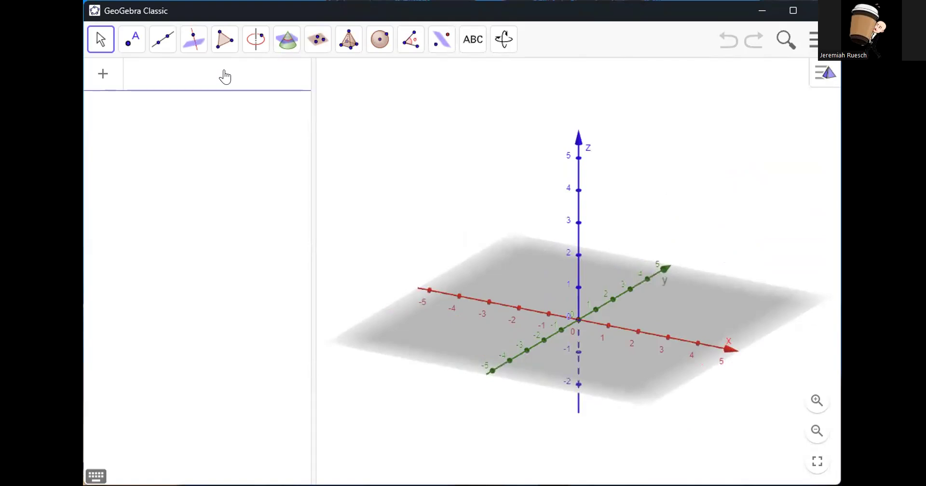
{"action": "type", "text": "P1"}
{"action": "type", "text": "=("}
{"action": "type", "text": "-4,2"}
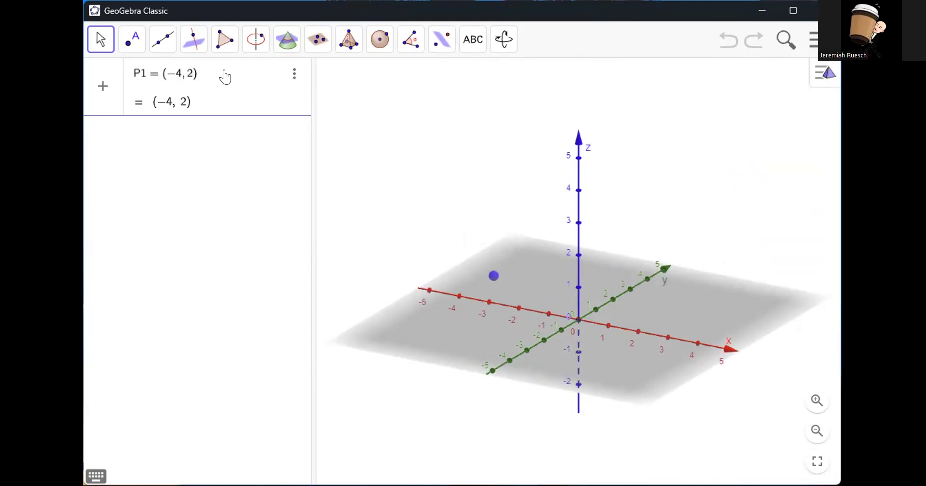
{"action": "type", "text": ",0"}
{"action": "key", "text": "Return"}
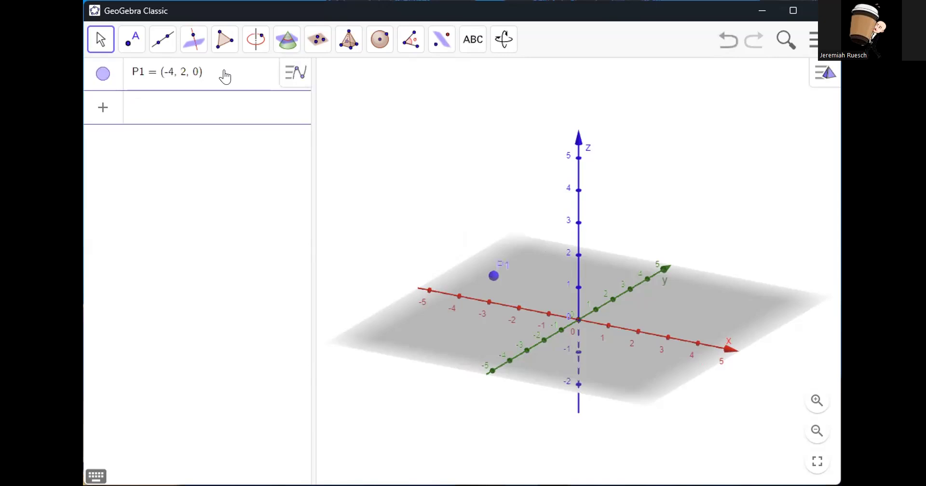
Define the point P2 = (8, 1, 0) and compress the x-axis scale so the plane spans about -10 to 10
{"action": "type", "text": "P2 = (8,1,0"}
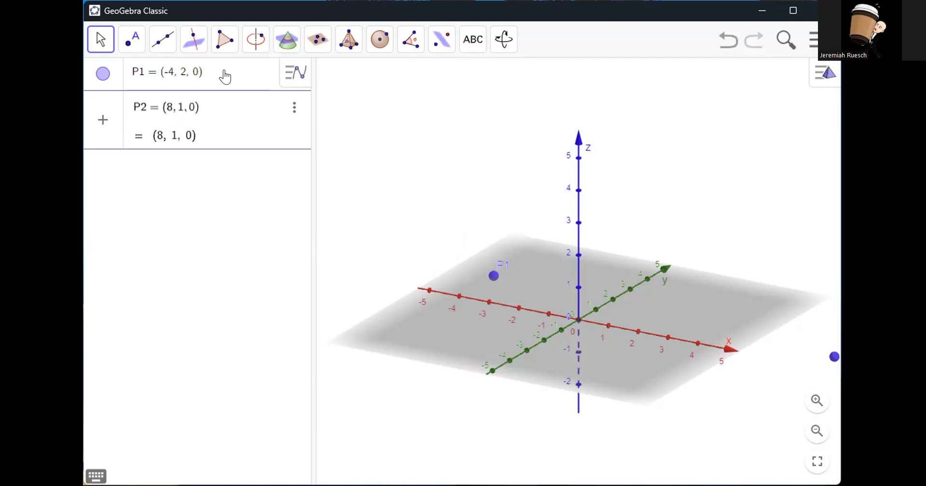
{"action": "key", "text": "Return"}
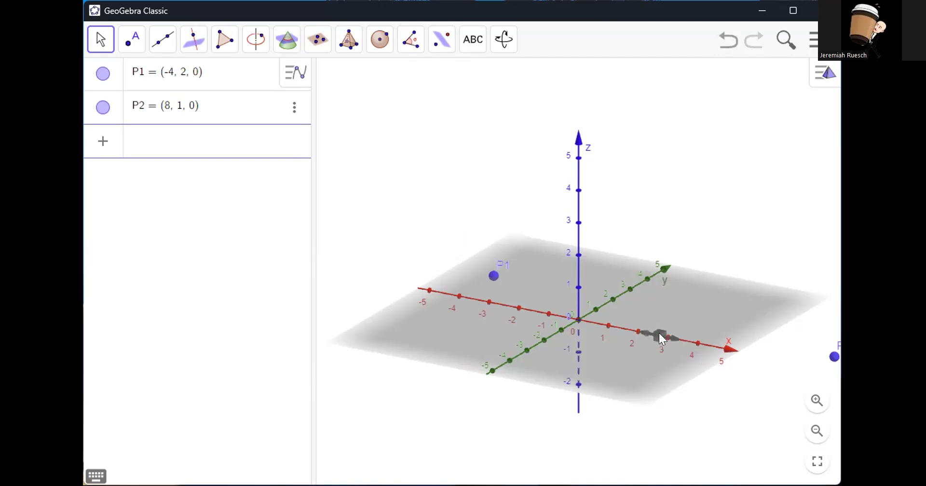
{"action": "left_click_drag", "start_coordinate": [661, 338], "coordinate": [624, 327]}
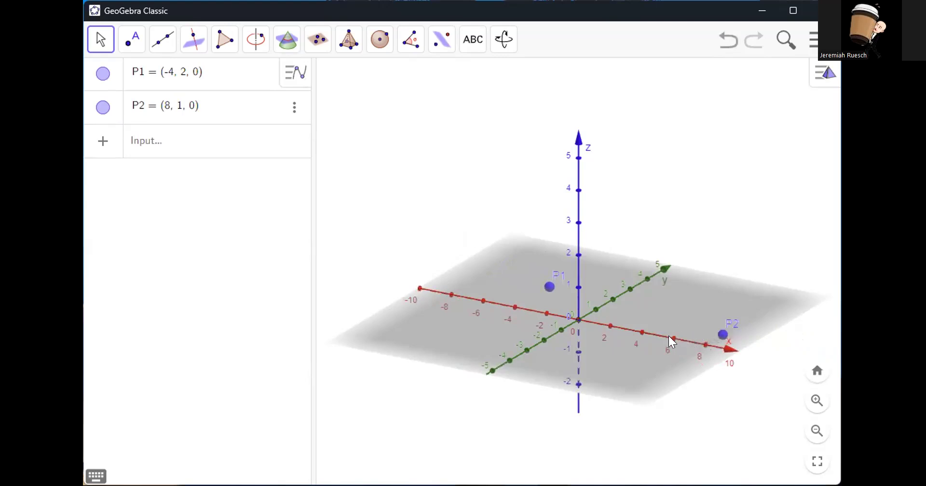
{"action": "left_click_drag", "start_coordinate": [669, 340], "coordinate": [667, 338]}
{"action": "left_click_drag", "start_coordinate": [640, 285], "coordinate": [567, 405]}
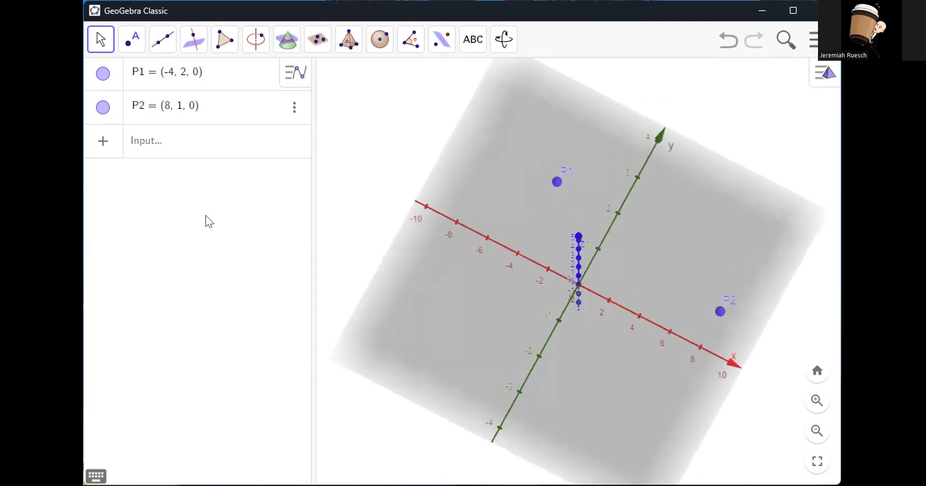
Define the point P3 = (-3, -6, 0) and compress the y-axis scale so the point lies within the plane
{"action": "left_click", "coordinate": [203, 152]}
{"action": "type", "text": "P"}
{"action": "type", "text": "3 = ("}
{"action": "type", "text": "-3, -6"}
{"action": "type", "text": ", 0"}
{"action": "key", "text": "Return"}
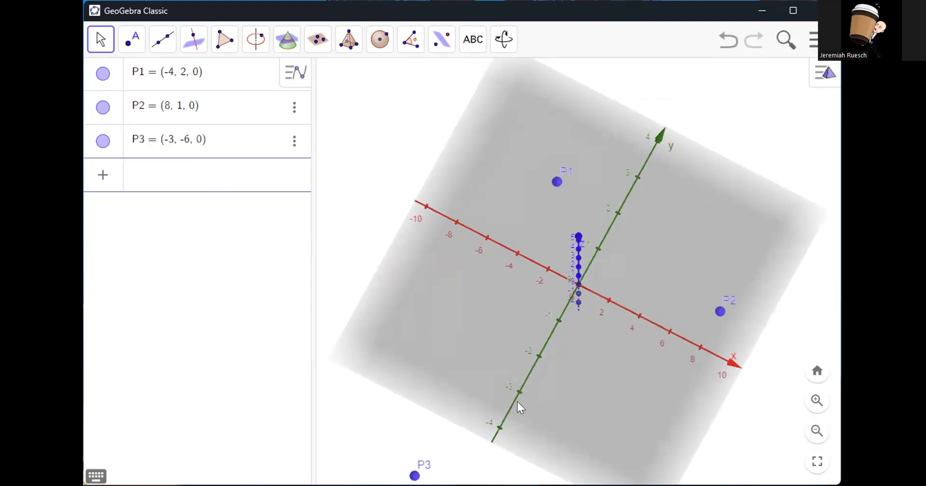
{"action": "left_click_drag", "start_coordinate": [522, 394], "coordinate": [535, 343]}
{"action": "left_click_drag", "start_coordinate": [571, 406], "coordinate": [606, 420]}
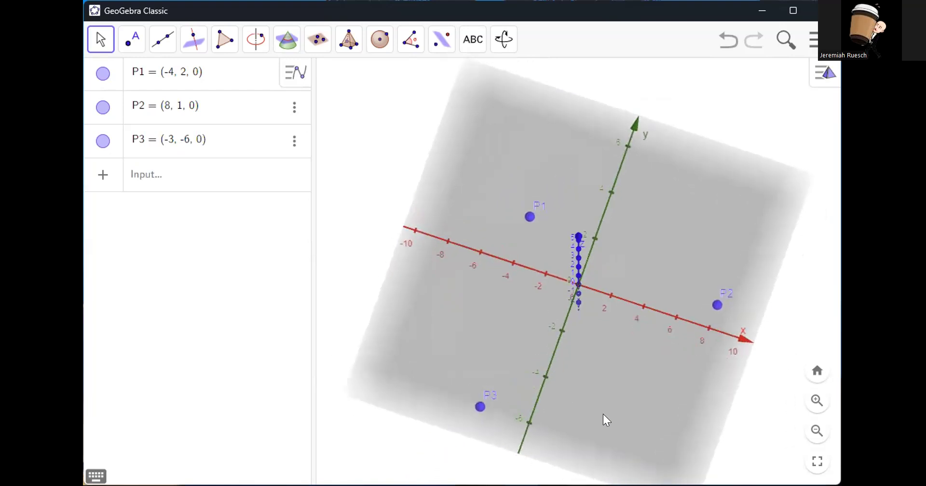
Define v1 as the vector from P1 to P2
{"action": "left_click", "coordinate": [215, 185]}
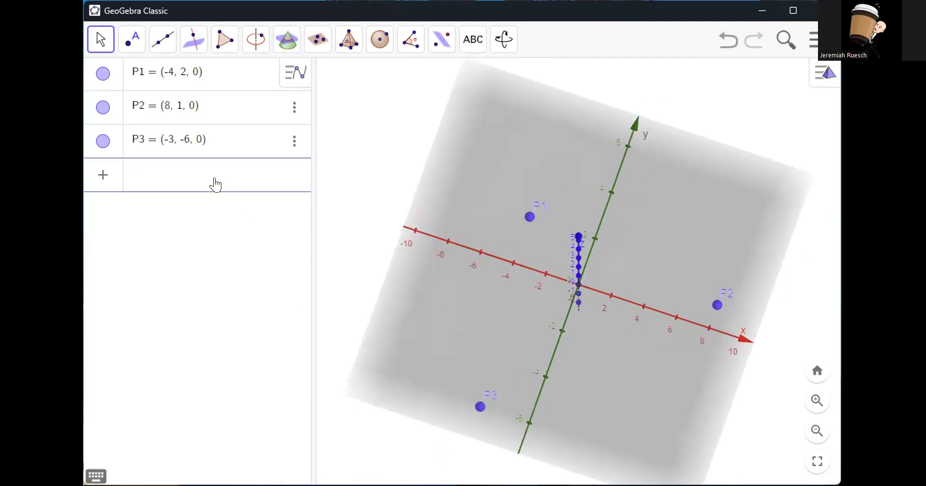
{"action": "type", "text": "v1 = vector("}
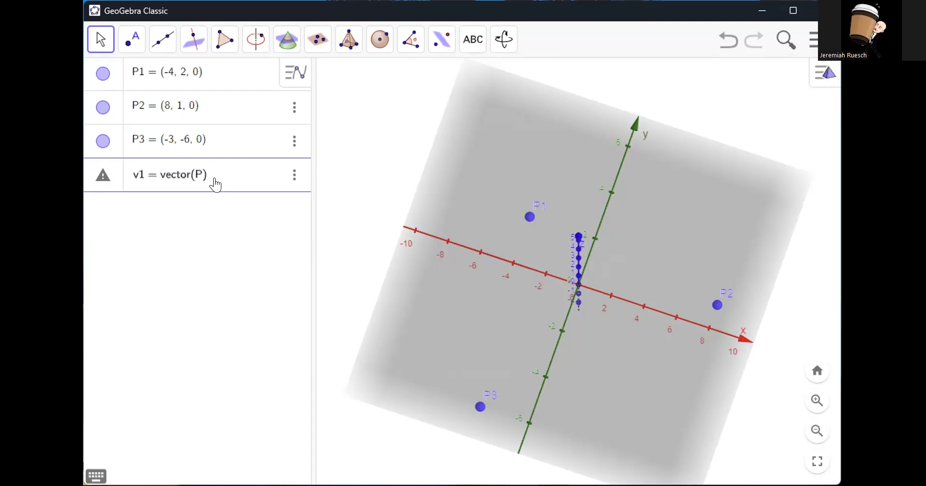
{"action": "type", "text": "P1, P2"}
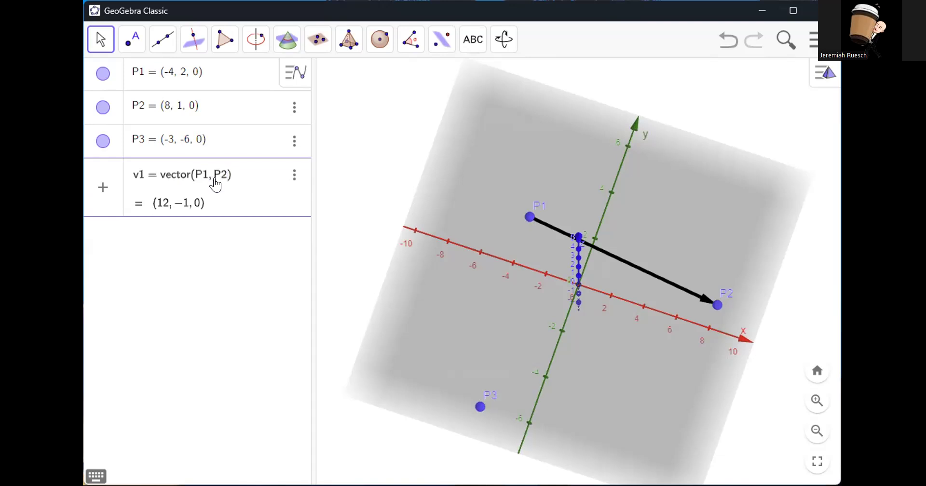
{"action": "key", "text": "Return"}
Define v2 as the vector from P2 to P3
{"action": "type", "text": "v2 = vector("}
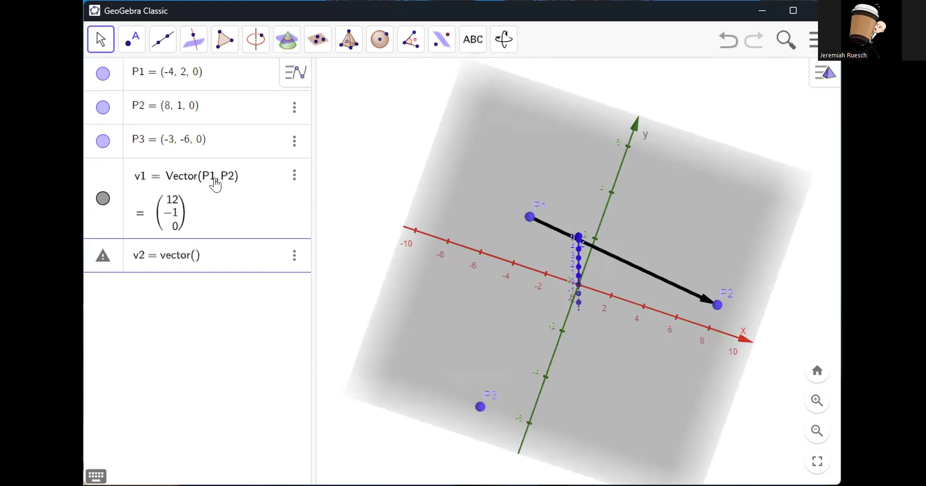
{"action": "type", "text": "P2, P3"}
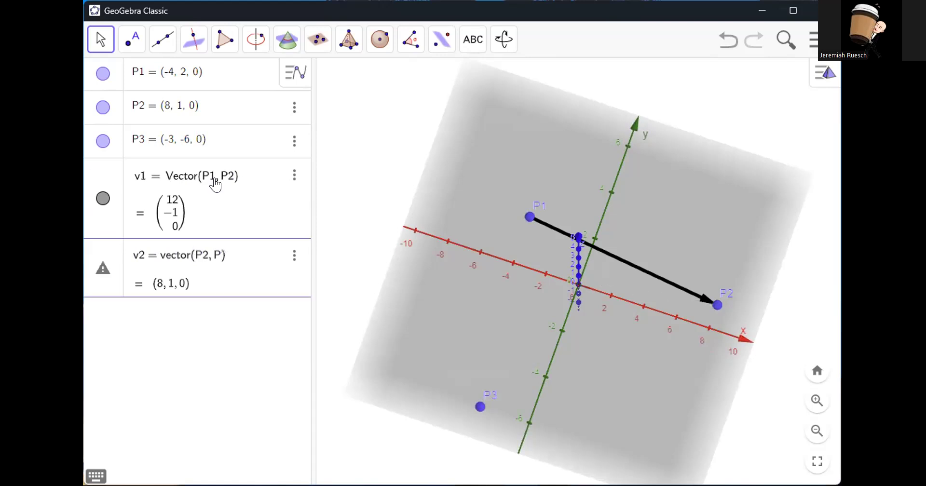
{"action": "key", "text": "Return"}
Define v3 as the vector from P1 to P3
{"action": "type", "text": "v3 = vector("}
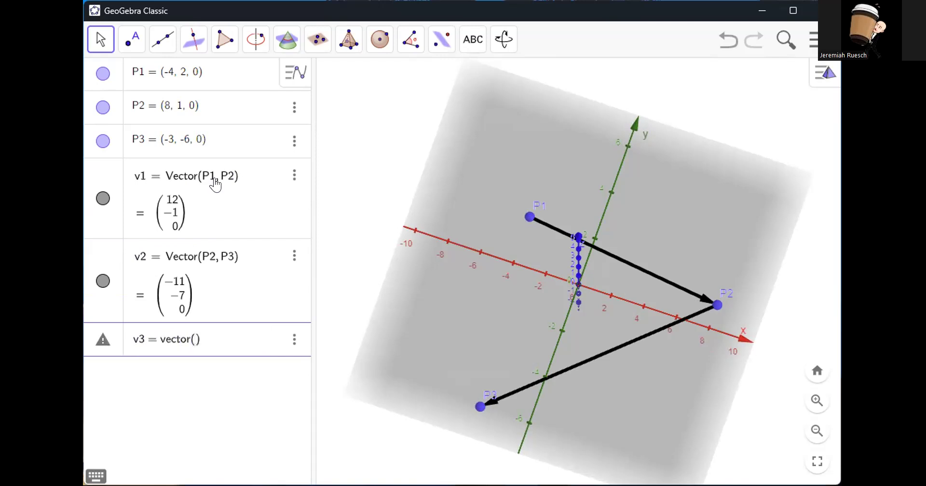
{"action": "type", "text": "P1"}
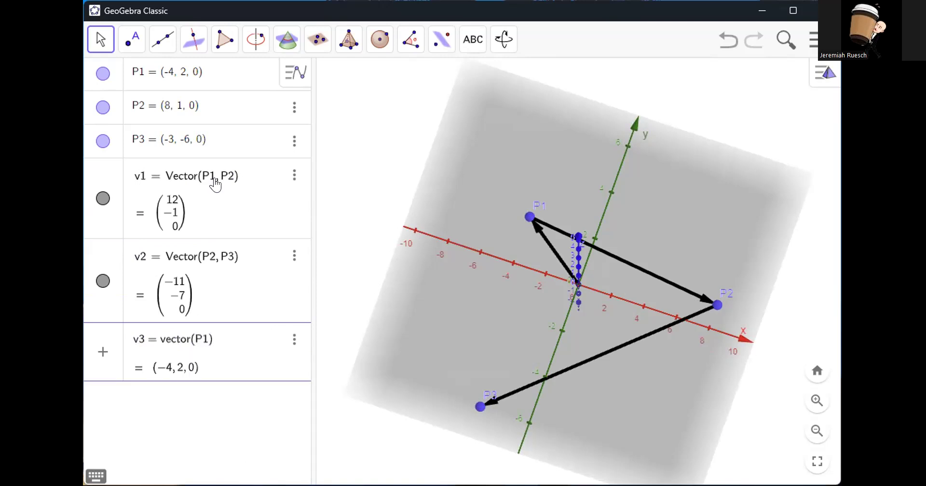
{"action": "type", "text": ", P3"}
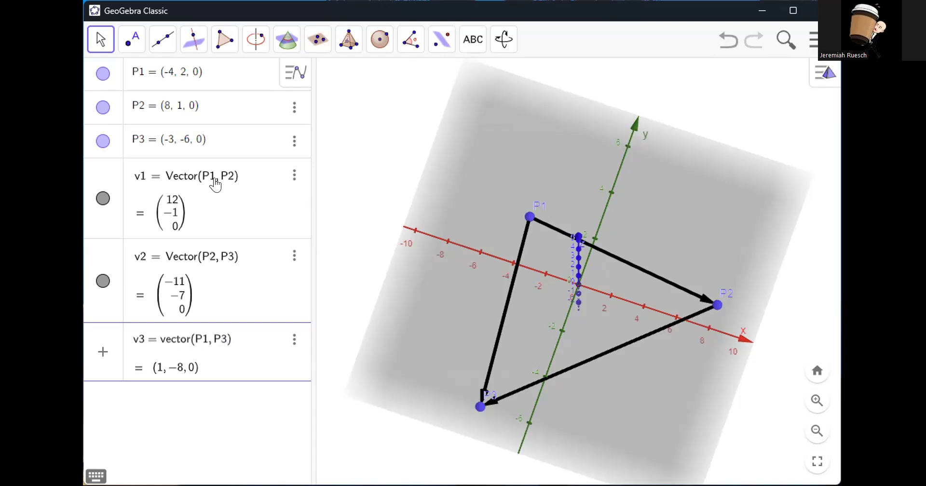
{"action": "key", "text": "Return"}
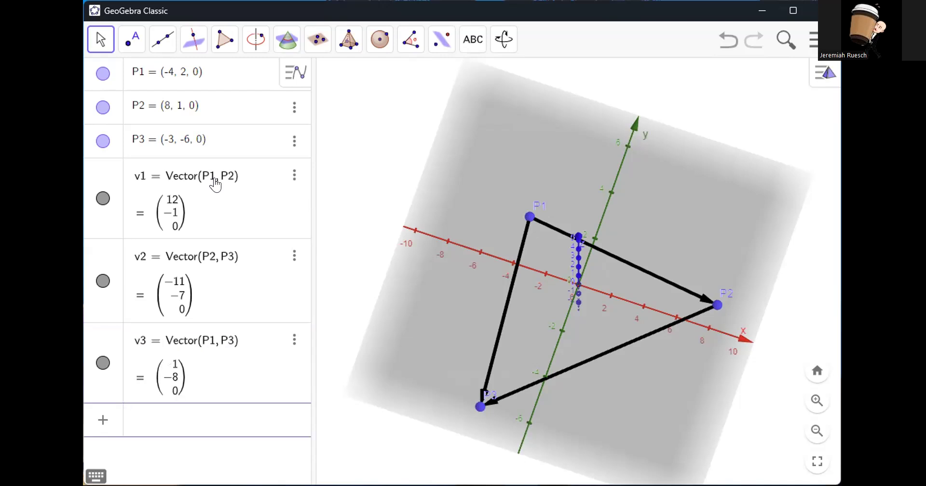
Calculate the vector sum v1 + v2 as a new object and inspect it in the 3D view
{"action": "type", "text": "v1 + v2"}
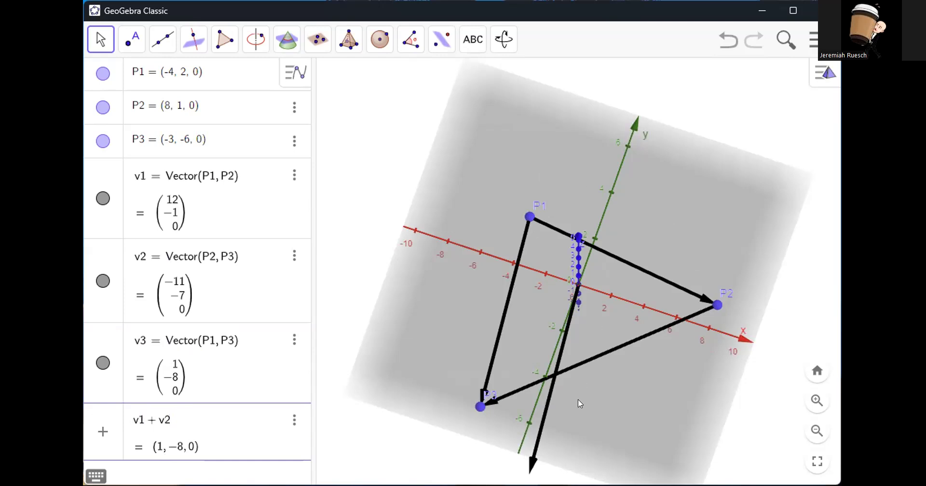
{"action": "left_click_drag", "start_coordinate": [618, 420], "coordinate": [614, 379]}
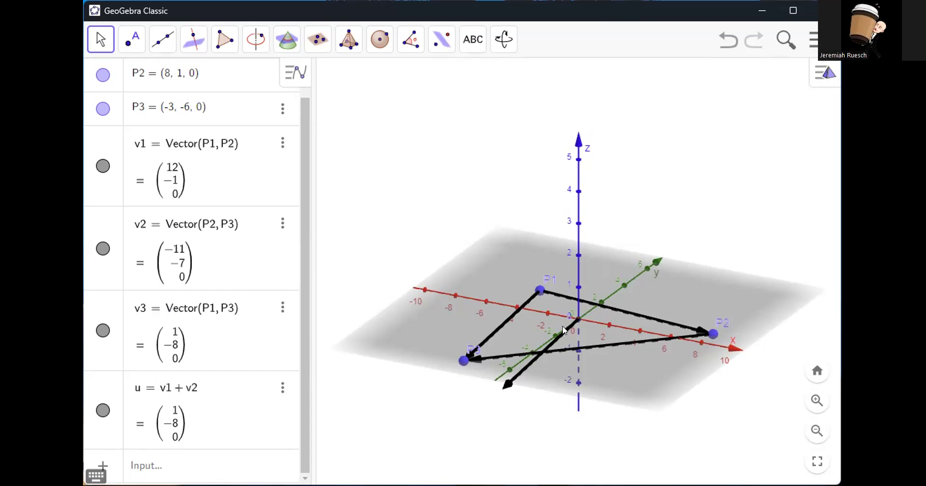
Calculate the scalar multiple 3*v1 as a new vector
{"action": "left_click", "coordinate": [238, 462]}
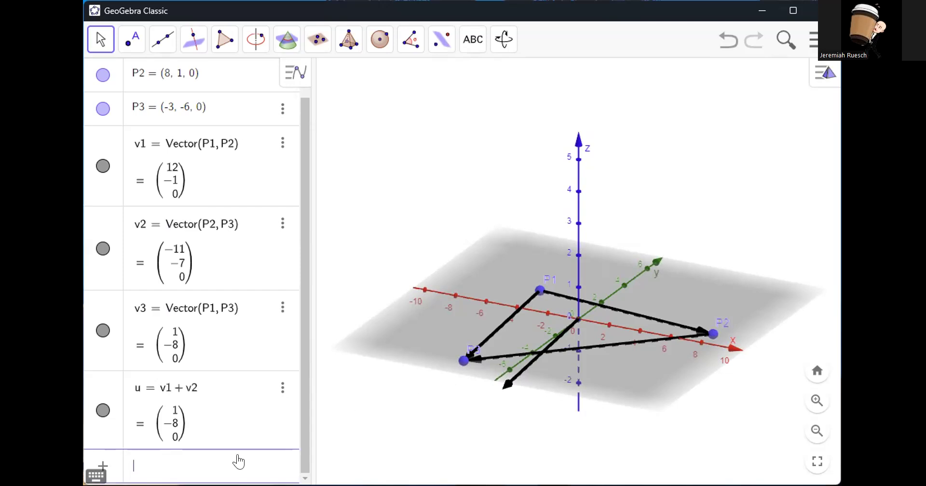
{"action": "type", "text": "3*v1-"}
{"action": "key", "text": "BackSpace"}
{"action": "key", "text": "BackSpace"}
{"action": "type", "text": "1"}
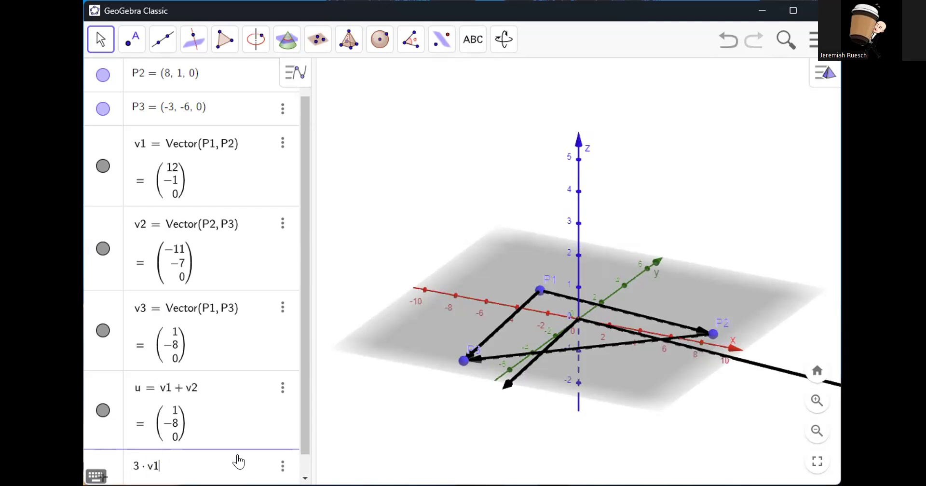
{"action": "key", "text": "Return"}
{"action": "left_click_drag", "start_coordinate": [637, 396], "coordinate": [692, 374]}
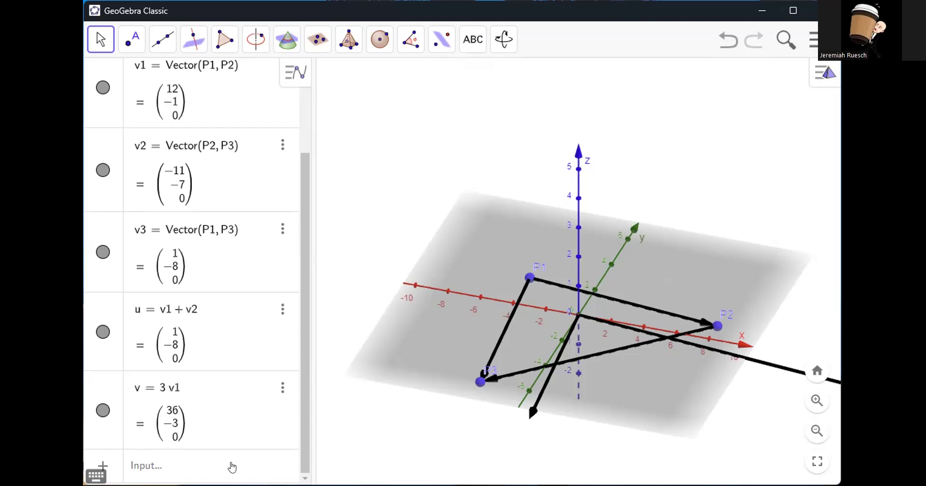
{"action": "left_click", "coordinate": [191, 393]}
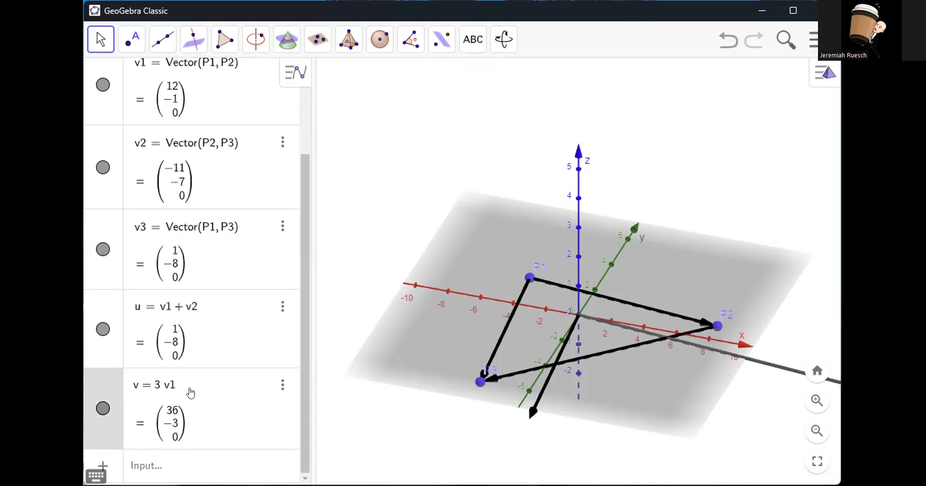
{"action": "key", "text": "BackSpace"}
{"action": "key", "text": "BackSpace"}
{"action": "key", "text": "BackSpace"}
{"action": "key", "text": "BackSpace"}
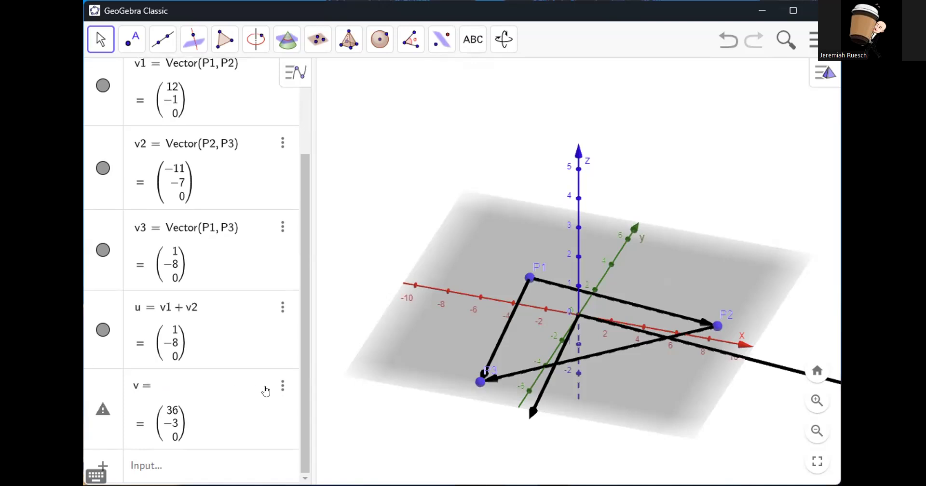
{"action": "left_click", "coordinate": [282, 386]}
{"action": "left_click", "coordinate": [282, 387]}
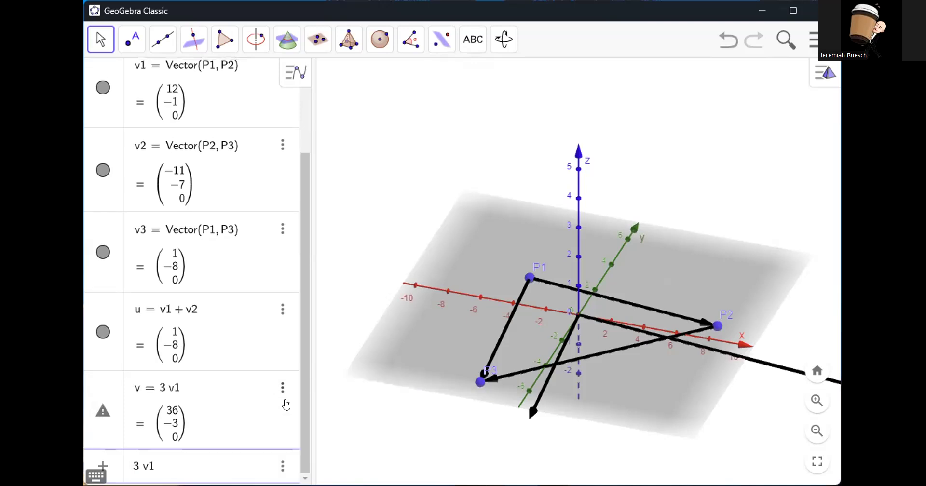
{"action": "key", "text": "Return"}
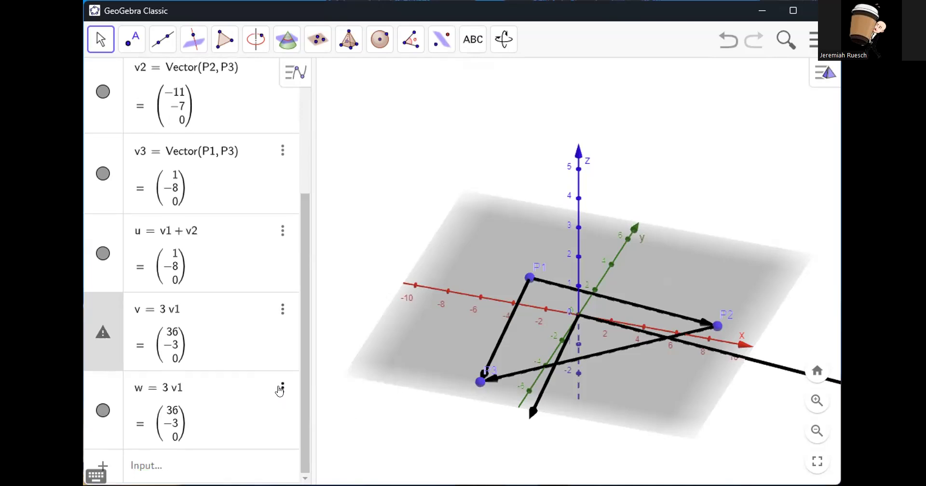
Delete the duplicated 3 v1 vector and the original 3 v1 vector
{"action": "left_click", "coordinate": [282, 387]}
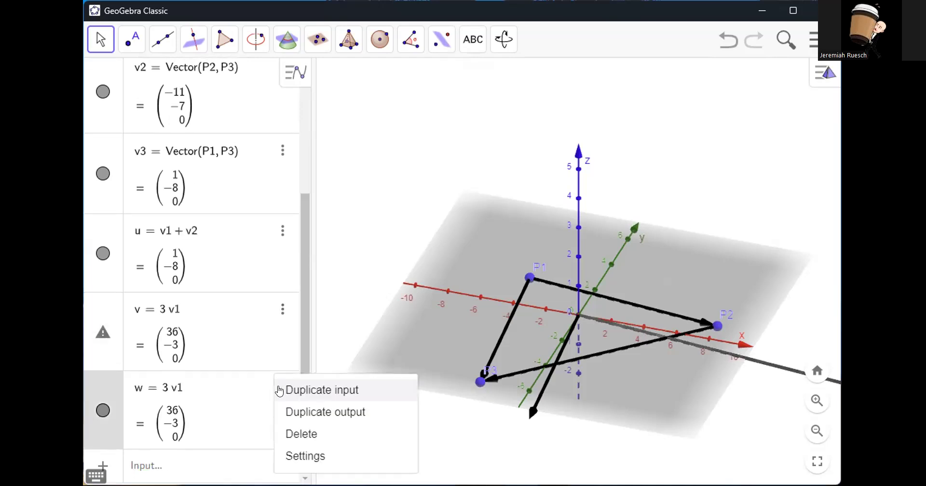
{"action": "left_click", "coordinate": [293, 434]}
{"action": "left_click", "coordinate": [283, 387]}
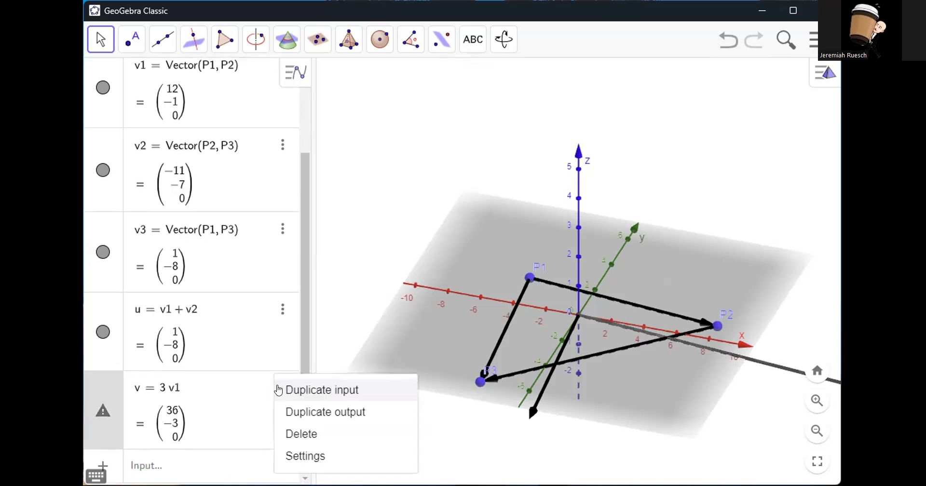
{"action": "left_click", "coordinate": [287, 434]}
Calculate the linear combination 3*v1 - 2*v2 as a new vector and highlight it in the 3D view
{"action": "left_click", "coordinate": [253, 460]}
{"action": "type", "text": "3*v1"}
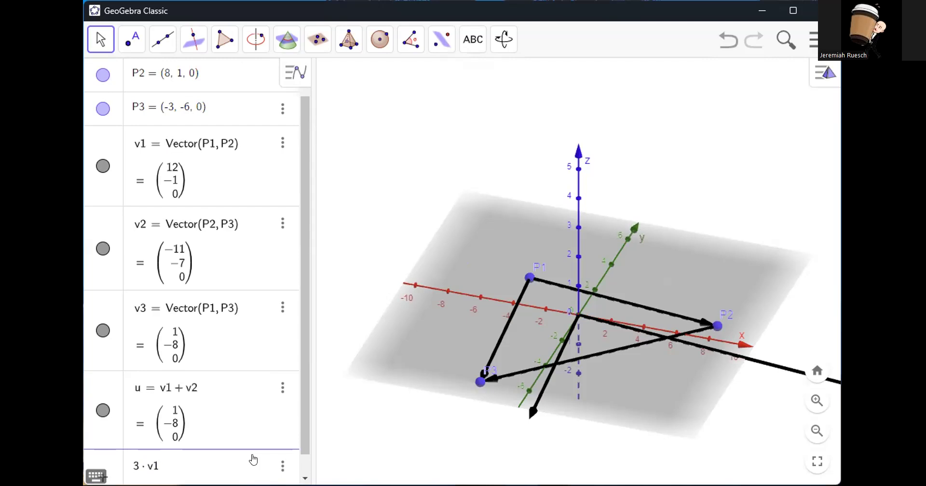
{"action": "type", "text": "-2*v2"}
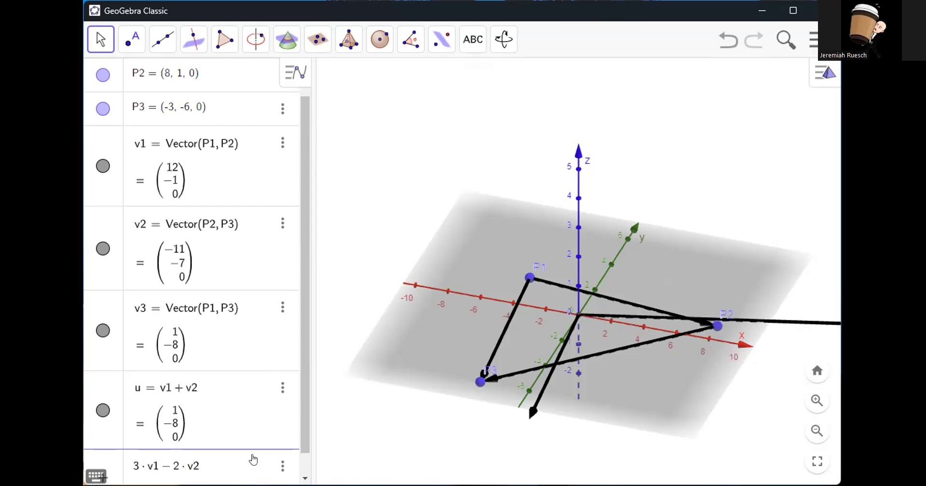
{"action": "key", "text": "Return"}
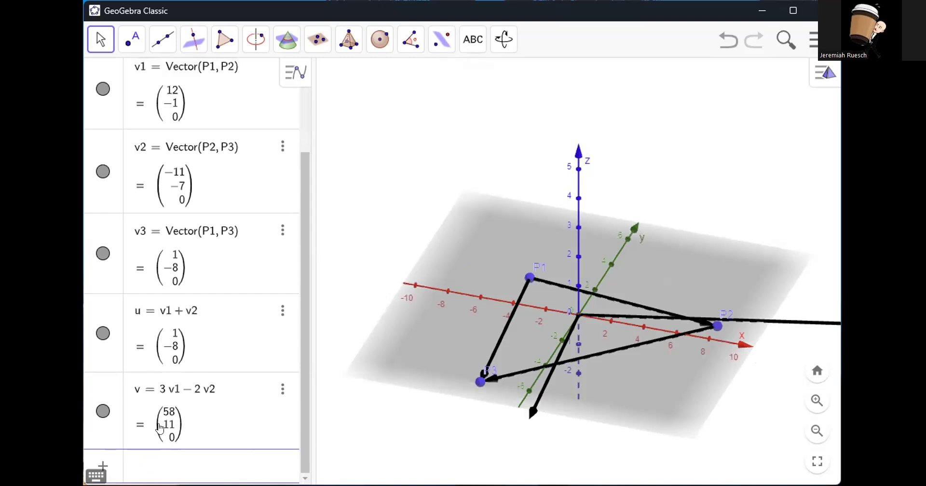
{"action": "left_click", "coordinate": [734, 320]}
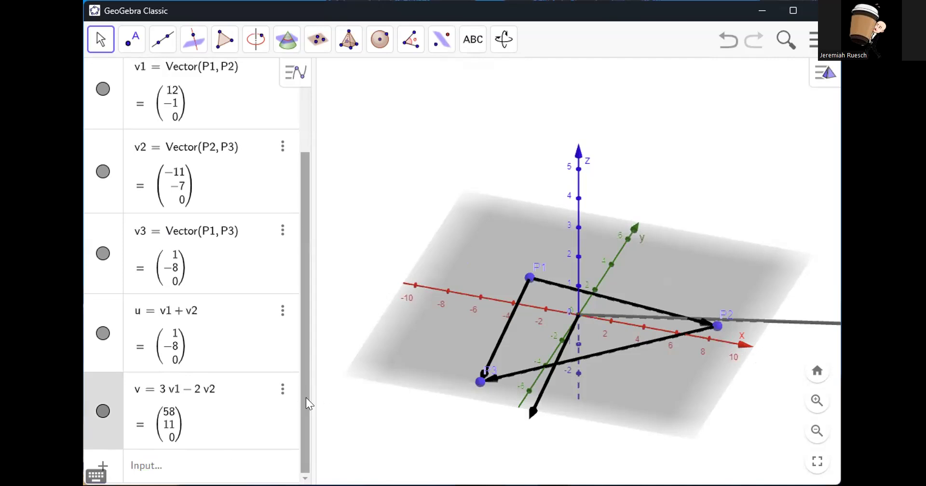
Calculate the dot product of v1 + v2 with itself as a new object
{"action": "left_click", "coordinate": [255, 470]}
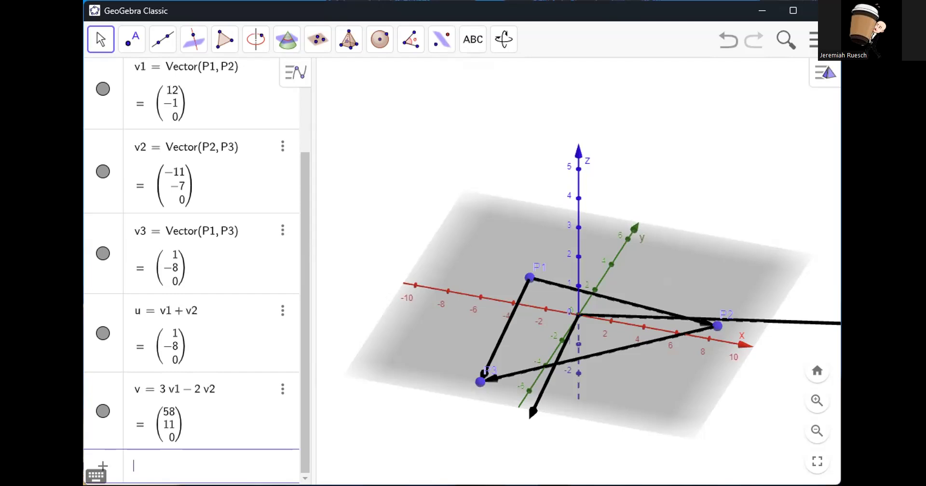
{"action": "type", "text": "dot"}
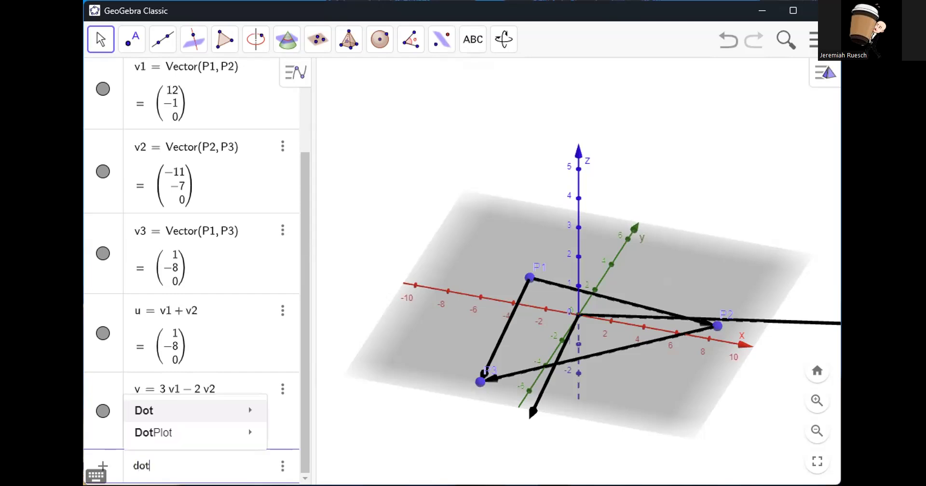
{"action": "type", "text": "(v1 + "}
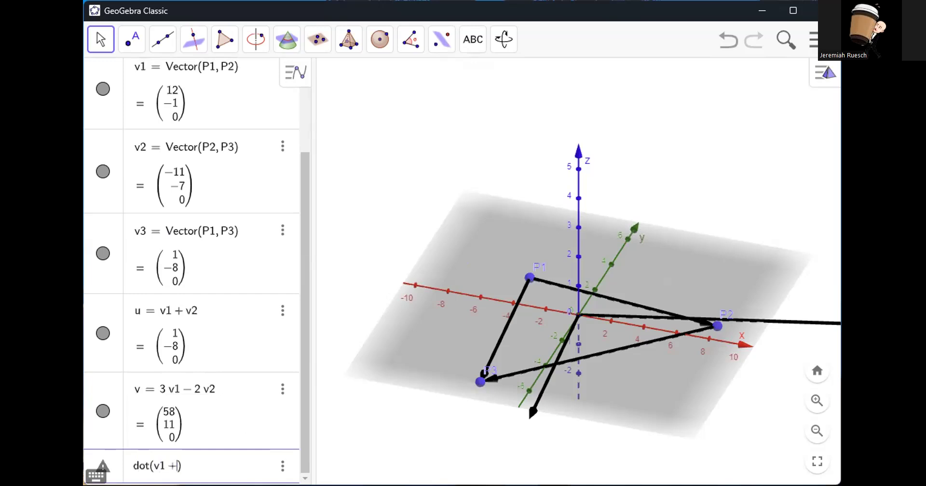
{"action": "type", "text": "v"}
{"action": "type", "text": "2, vo"}
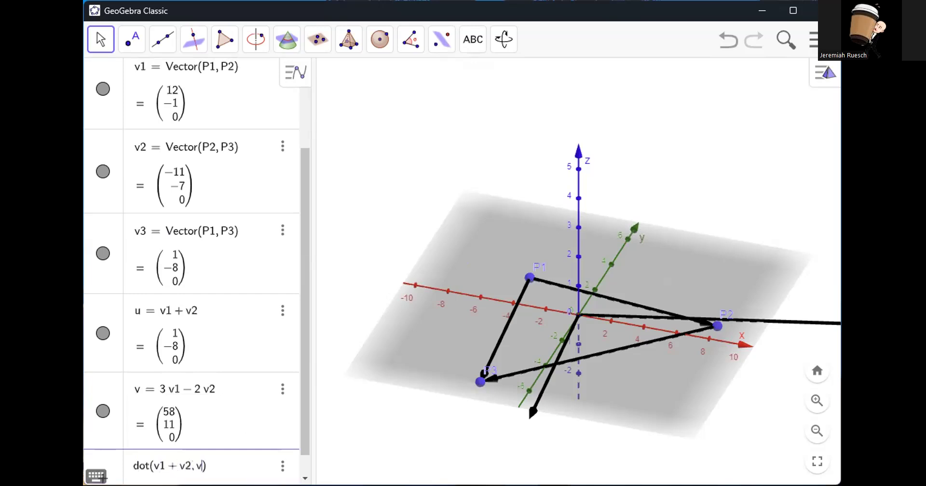
{"action": "key", "text": "BackSpace"}
{"action": "type", "text": "1 + v2"}
{"action": "key", "text": "Return"}
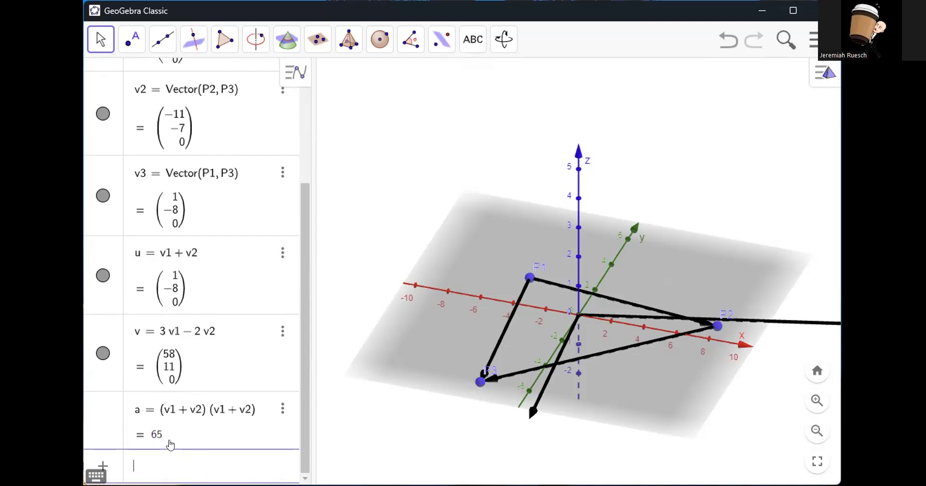
Calculate the magnitude of v1 + v2, first as sqrt(a) and again directly as sqrt(dot(v1+v2, v1+v2))
{"action": "type", "text": "sqrt(a"}
{"action": "key", "text": "Return"}
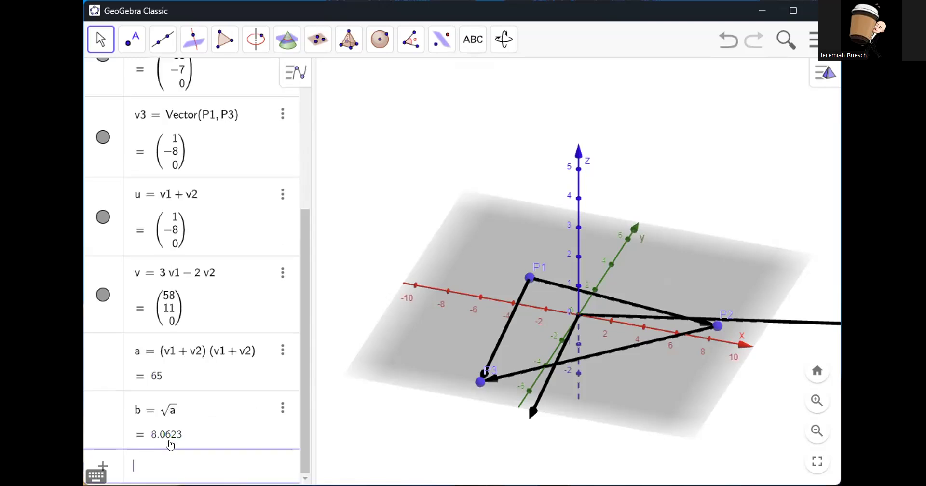
{"action": "type", "text": "sqrt(dot(v1+v2,v1+v2"}
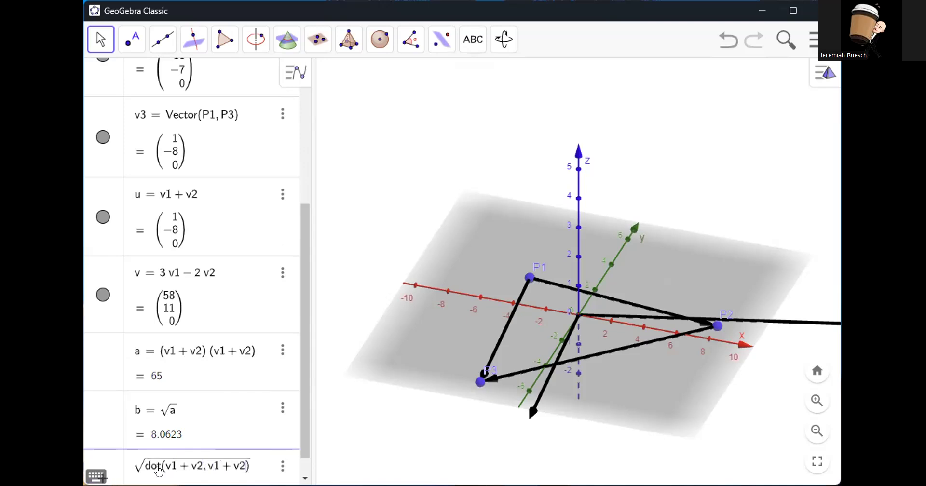
{"action": "key", "text": "Return"}
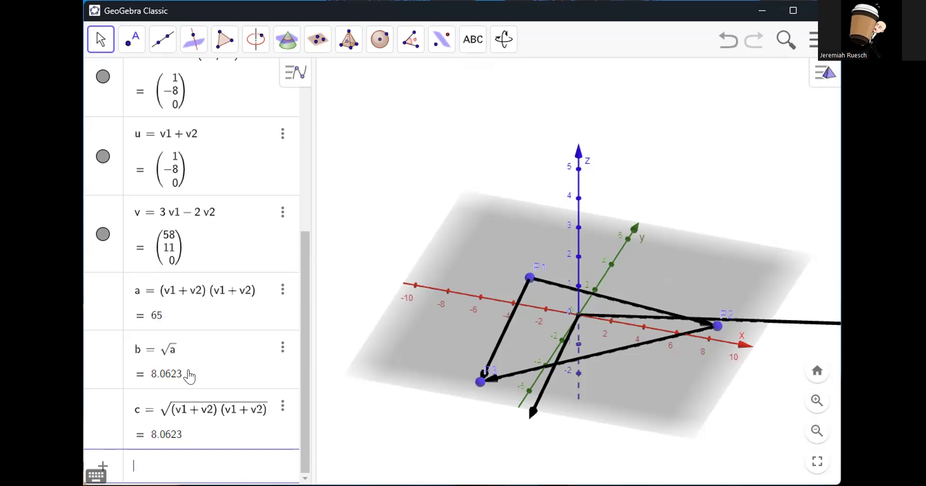
{"action": "left_click", "coordinate": [238, 469]}
{"action": "type", "text": "midp"}
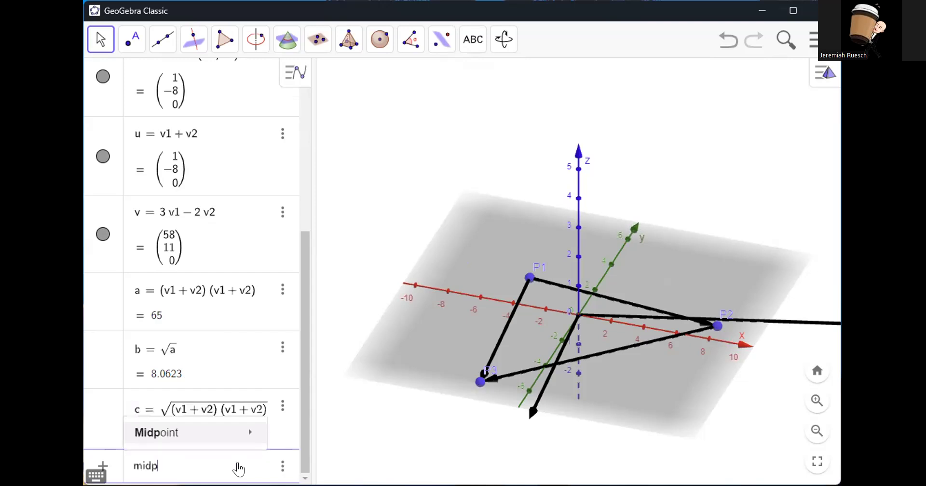
{"action": "type", "text": "oint("}
{"action": "key", "text": "BackSpace"}
{"action": "key", "text": "BackSpace"}
{"action": "key", "text": "BackSpace"}
{"action": "key", "text": "BackSpace"}
{"action": "key", "text": "BackSpace"}
{"action": "key", "text": "BackSpace"}
{"action": "key", "text": "BackSpace"}
{"action": "key", "text": "BackSpace"}
{"action": "key", "text": "BackSpace"}
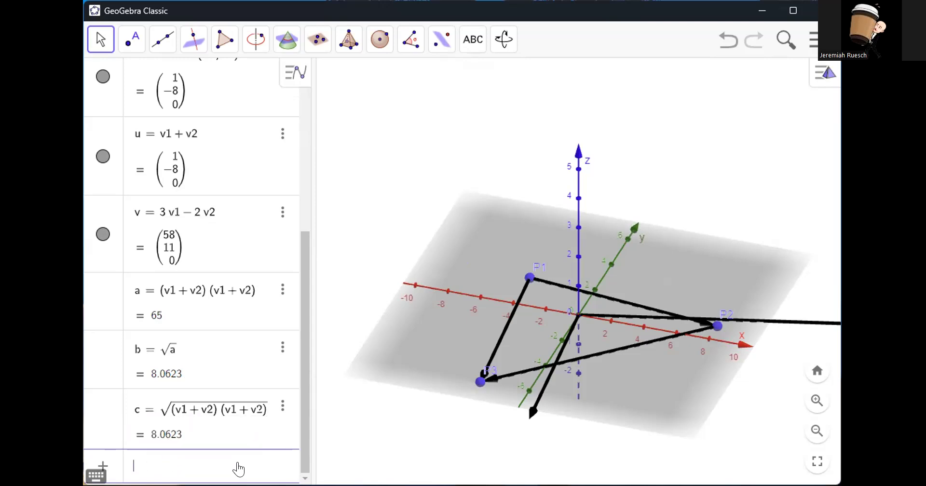
Define p1 in lower case with the coordinates (-2, -3, -4)
{"action": "type", "text": "p"}
{"action": "key", "text": "BackSpace"}
{"action": "type", "text": "p1"}
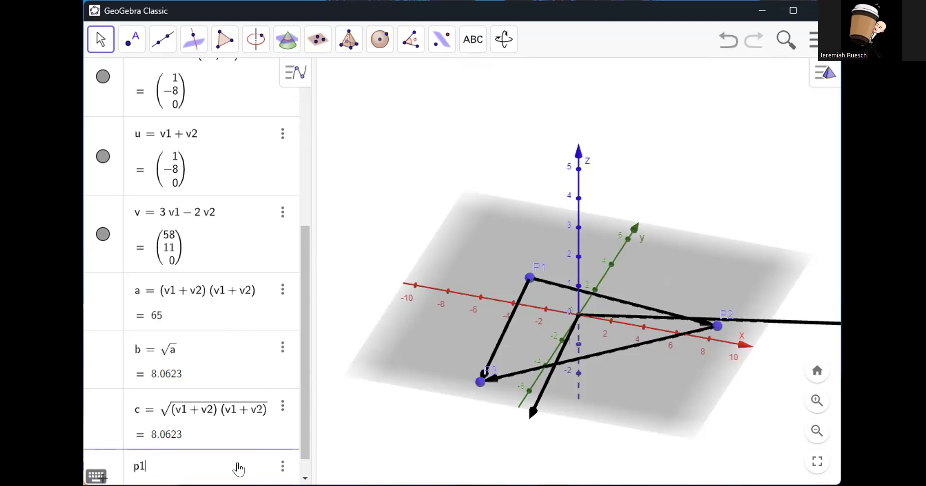
{"action": "type", "text": "=(-2,3"}
{"action": "key", "text": "BackSpace"}
{"action": "type", "text": "-3,-4"}
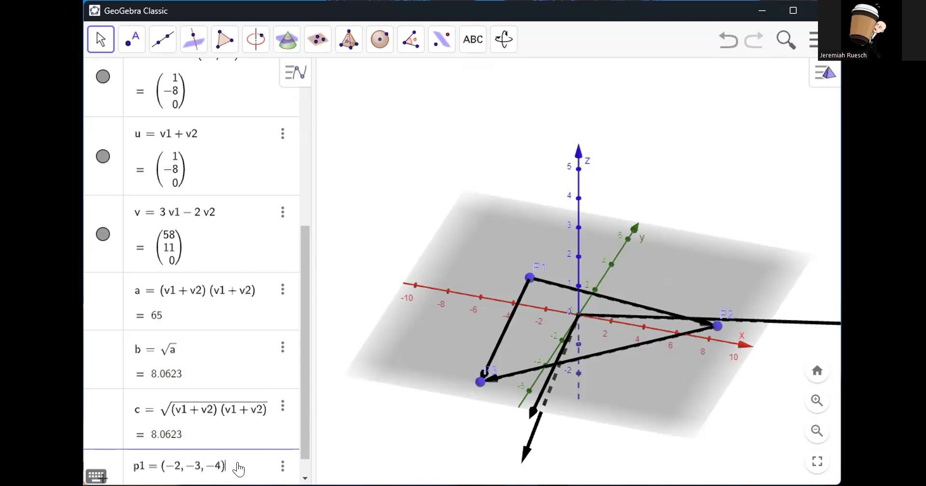
{"action": "key", "text": "Return"}
Define p2 in lower case with the coordinates (2, -8, 7)
{"action": "type", "text": "p2=(2,"}
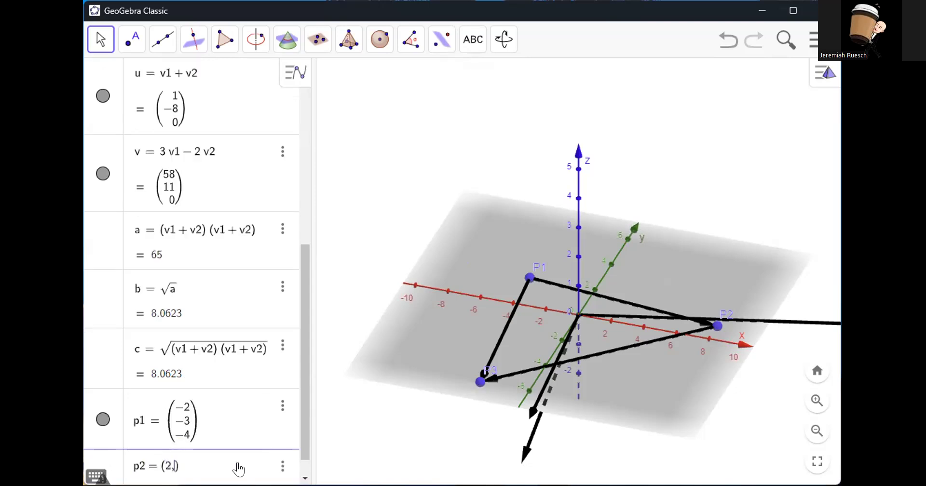
{"action": "type", "text": "-8"}
{"action": "type", "text": ","}
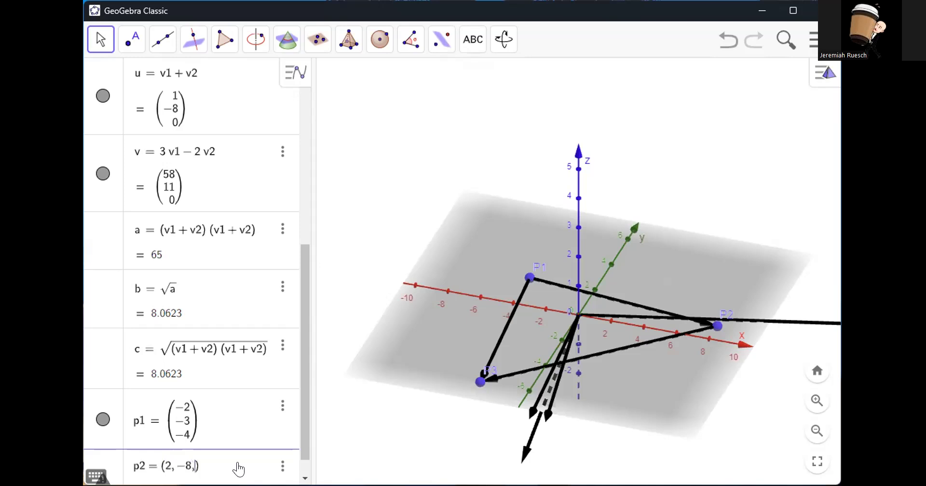
{"action": "type", "text": "7"}
{"action": "key", "text": "Return"}
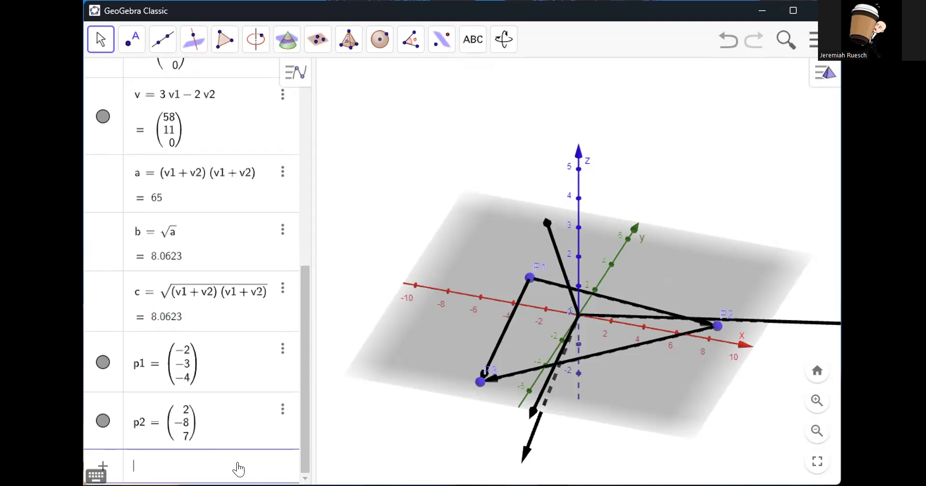
Try to create the vector from p1 to p2 with the Vector command
{"action": "type", "text": "vectr"}
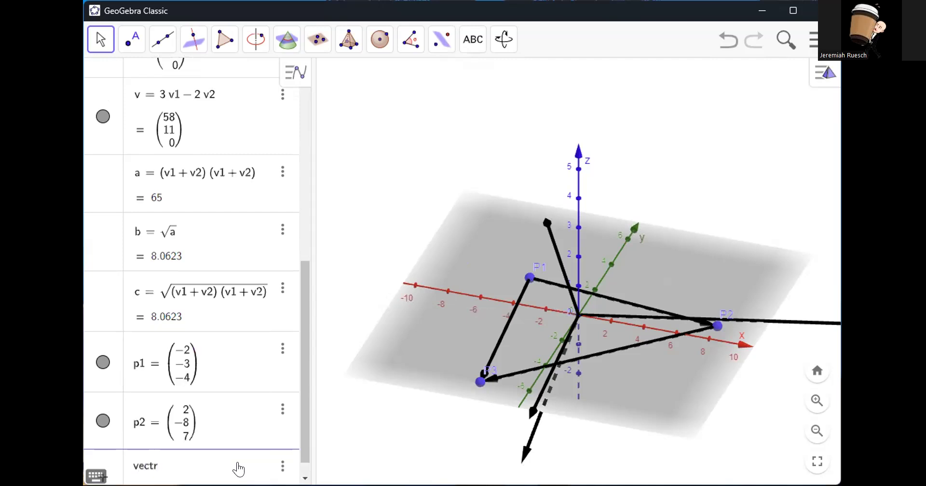
{"action": "key", "text": "BackSpace"}
{"action": "type", "text": "or(p1,"}
{"action": "type", "text": "p2"}
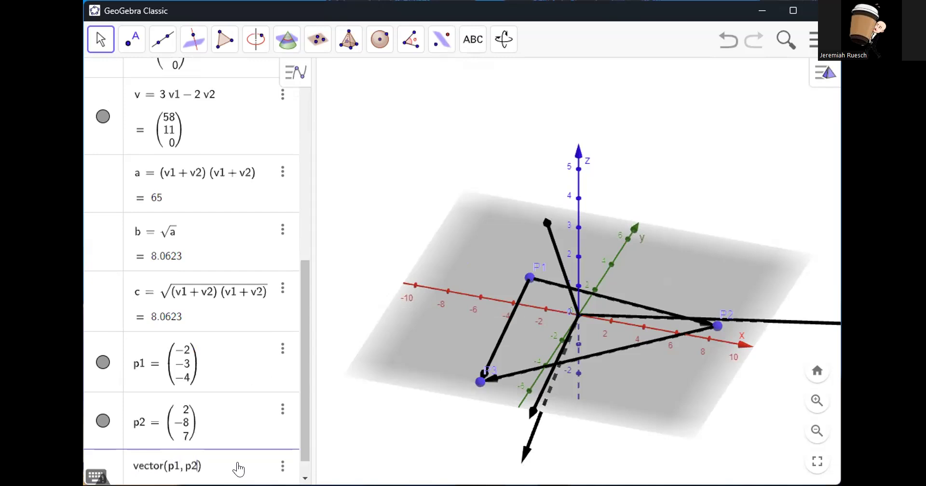
{"action": "key", "text": "Return"}
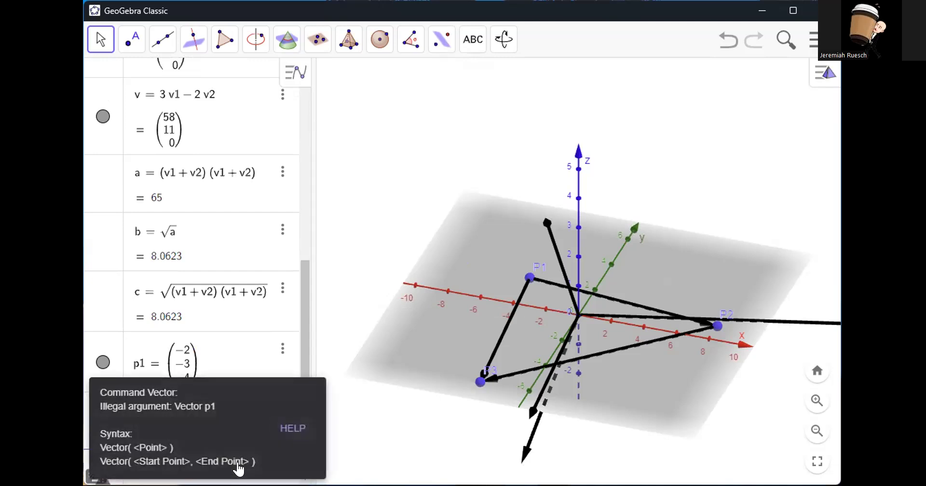
{"action": "left_click", "coordinate": [339, 436]}
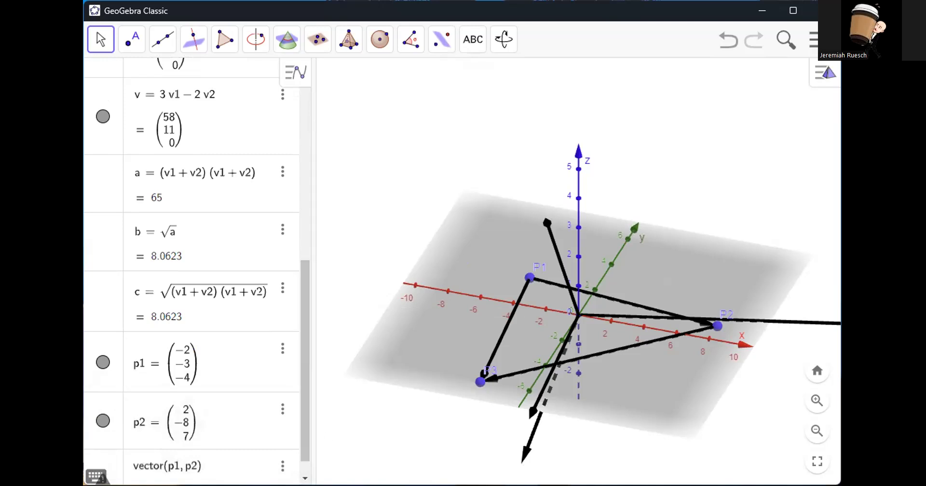
Re-enter p2 as the end point in the vector(p1, p2) expression and try to evaluate it again
{"action": "left_click", "coordinate": [202, 466]}
{"action": "key", "text": "BackSpace"}
{"action": "key", "text": "BackSpace"}
{"action": "type", "text": "p2"}
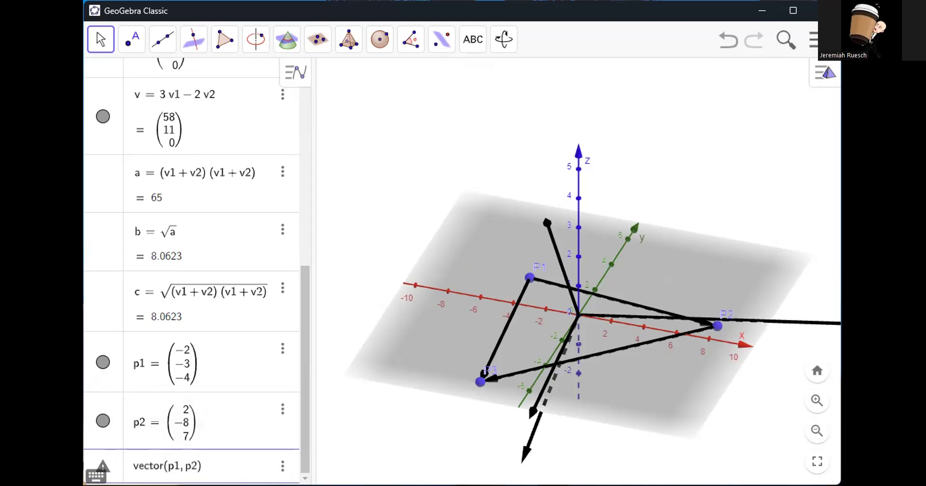
{"action": "key", "text": "Return"}
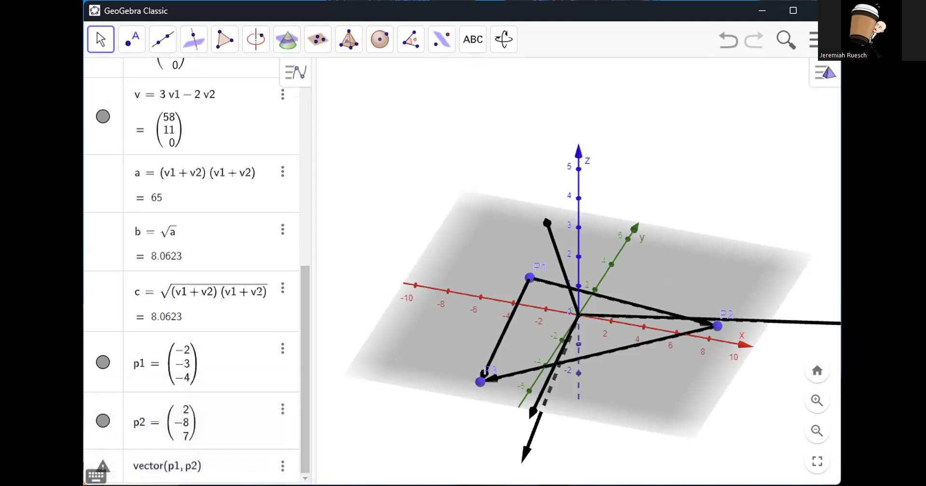
{"action": "left_click", "coordinate": [207, 444]}
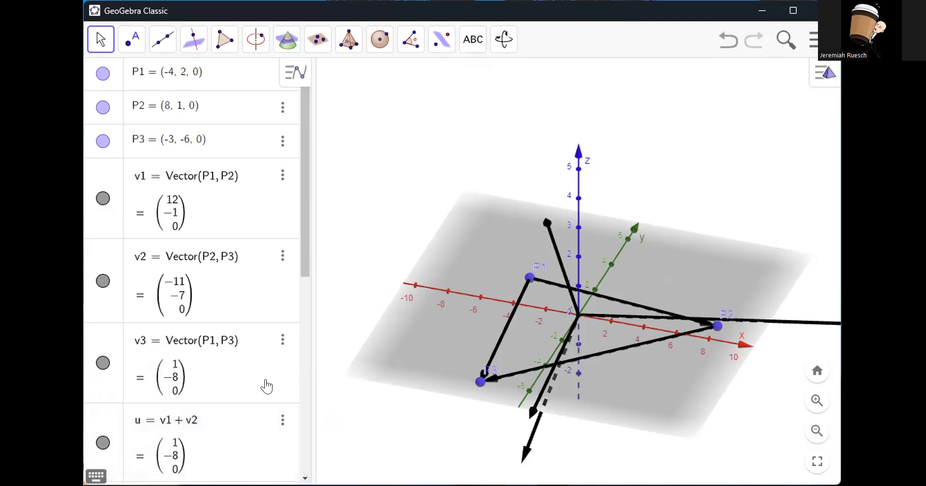
{"action": "scroll", "coordinate": [259, 389], "scroll_direction": "down", "scroll_amount": 6}
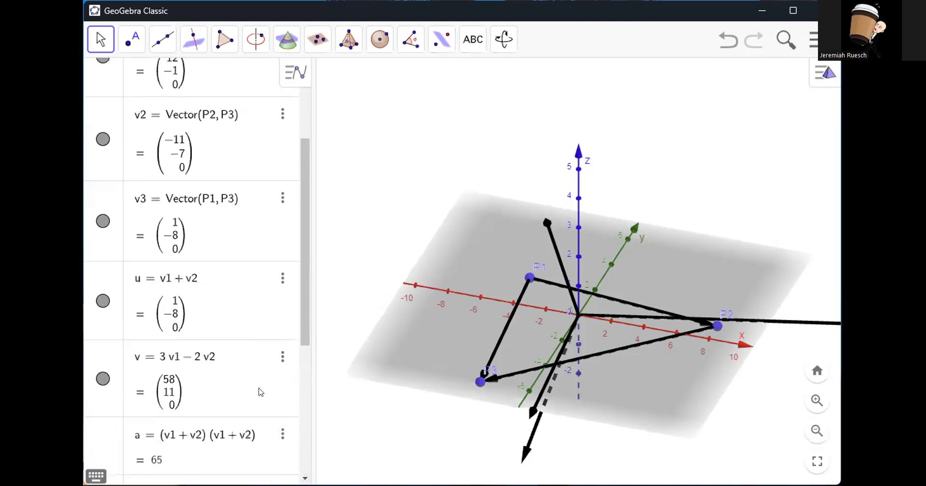
{"action": "scroll", "coordinate": [221, 386], "scroll_direction": "down", "scroll_amount": 3}
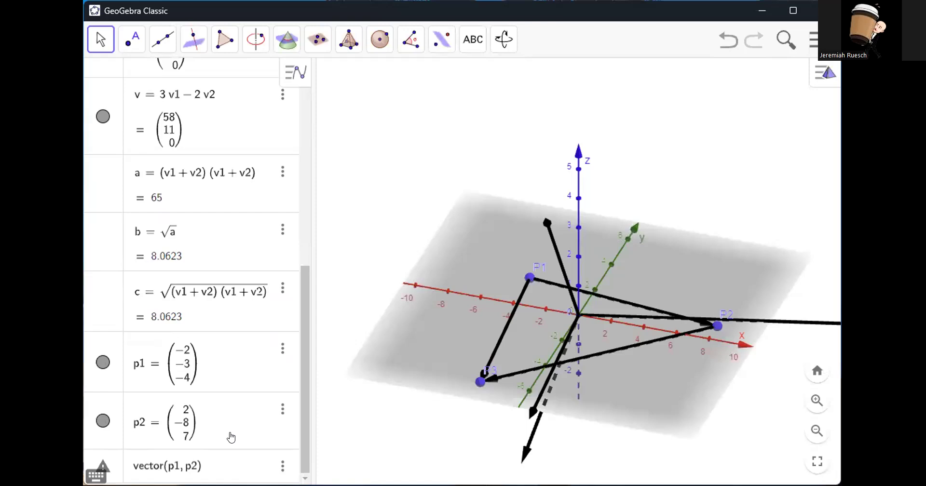
{"action": "left_click", "coordinate": [227, 429]}
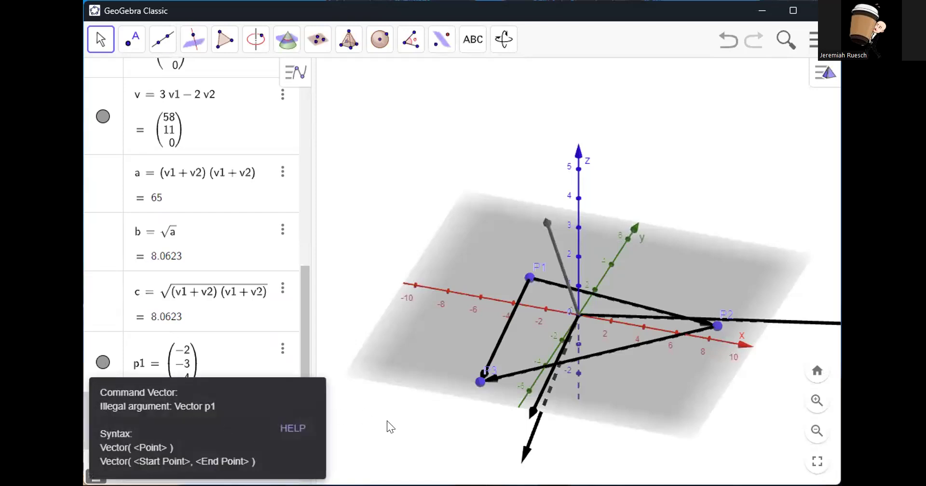
{"action": "left_click", "coordinate": [357, 426]}
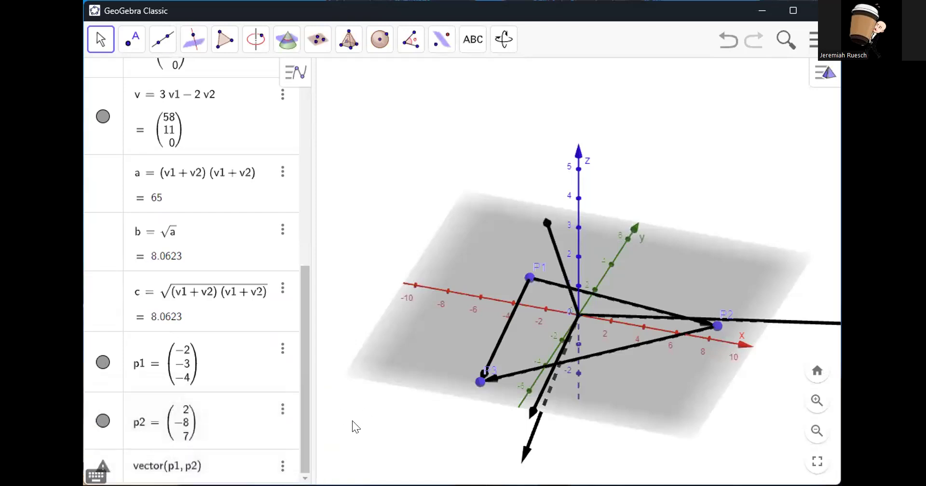
{"action": "left_click", "coordinate": [233, 460]}
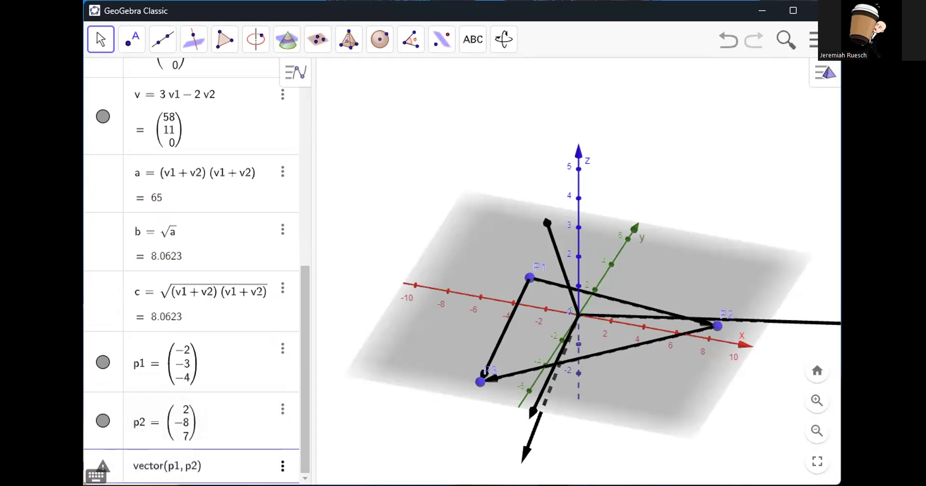
{"action": "key", "text": "Return"}
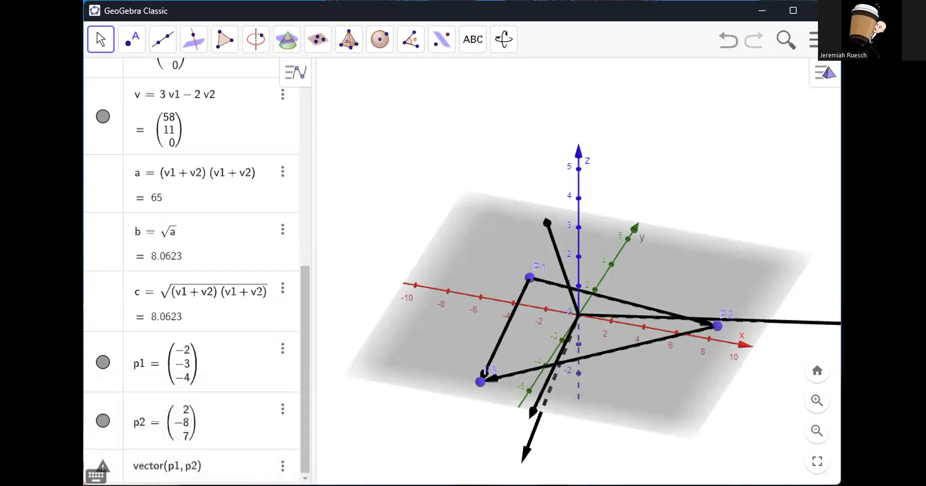
Replace the vector(p1, p2) expression with a copy of p1 and add a copy of p2 as another new object
{"action": "double_click", "coordinate": [197, 465]}
{"action": "left_click", "coordinate": [201, 466]}
{"action": "key", "text": "BackSpace"}
{"action": "key", "text": "BackSpace"}
{"action": "key", "text": "BackSpace"}
{"action": "key", "text": "BackSpace"}
{"action": "key", "text": "BackSpace"}
{"action": "key", "text": "BackSpace"}
{"action": "key", "text": "BackSpace"}
{"action": "key", "text": "BackSpace"}
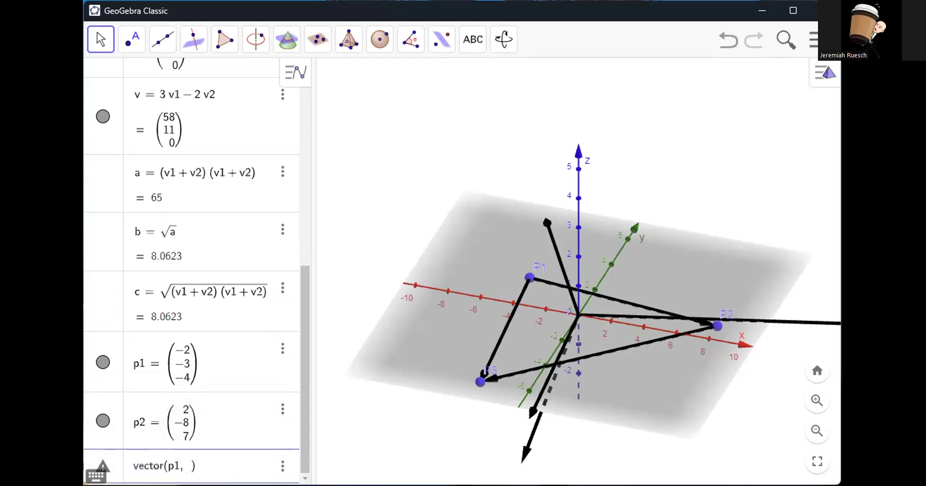
{"action": "key", "text": "BackSpace"}
{"action": "key", "text": "BackSpace"}
{"action": "key", "text": "BackSpace"}
{"action": "key", "text": "BackSpace"}
{"action": "key", "text": "BackSpace"}
{"action": "type", "text": "p1"}
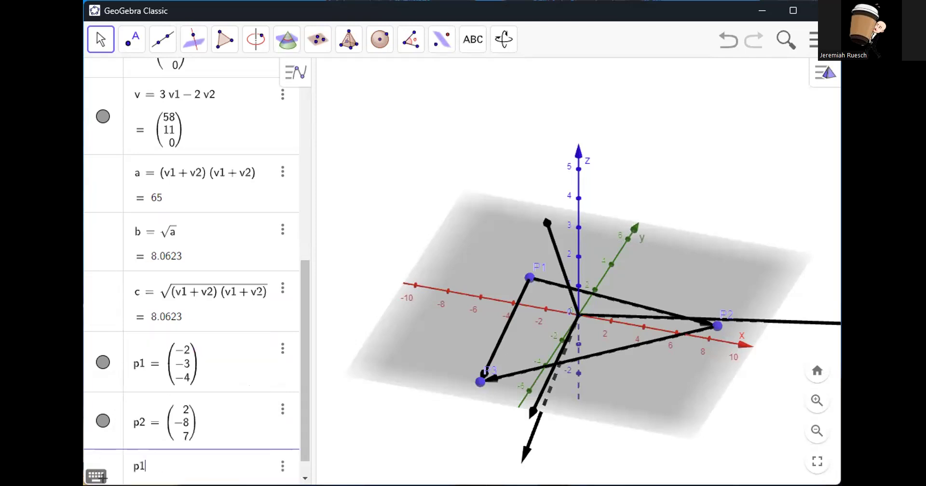
{"action": "key", "text": "Return"}
{"action": "type", "text": "p2"}
{"action": "key", "text": "Return"}
{"action": "type", "text": "w+d"}
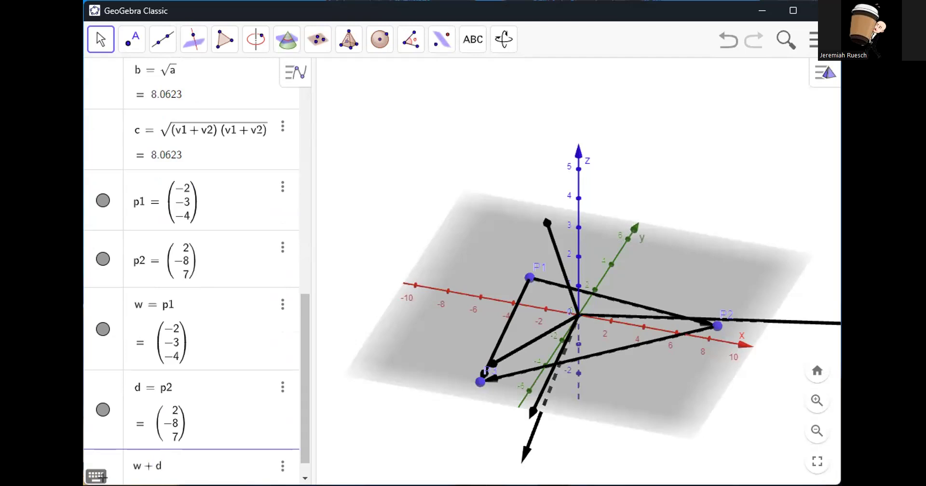
{"action": "key", "text": "BackSpace"}
{"action": "key", "text": "BackSpace"}
{"action": "key", "text": "BackSpace"}
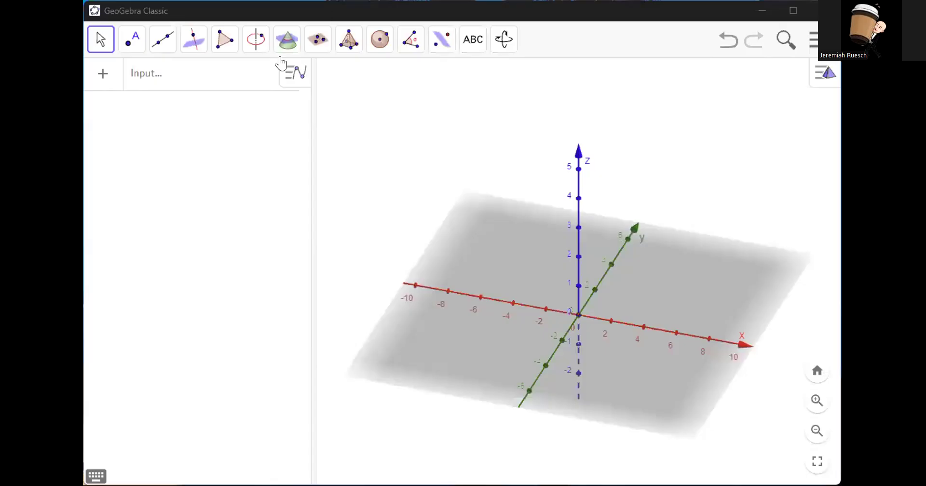
Define v1 as the vector from the origin O to (1, -3, 2)
{"action": "left_click", "coordinate": [204, 86]}
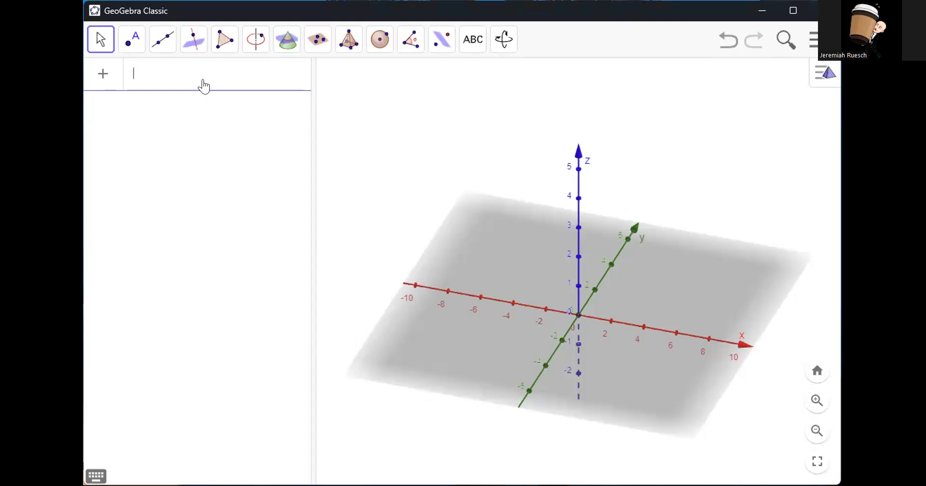
{"action": "type", "text": "v1=vec"}
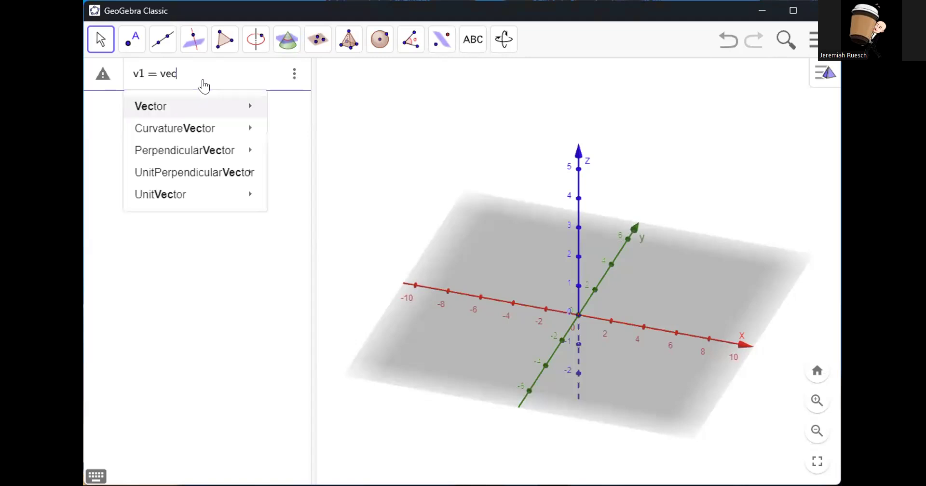
{"action": "type", "text": "tor("}
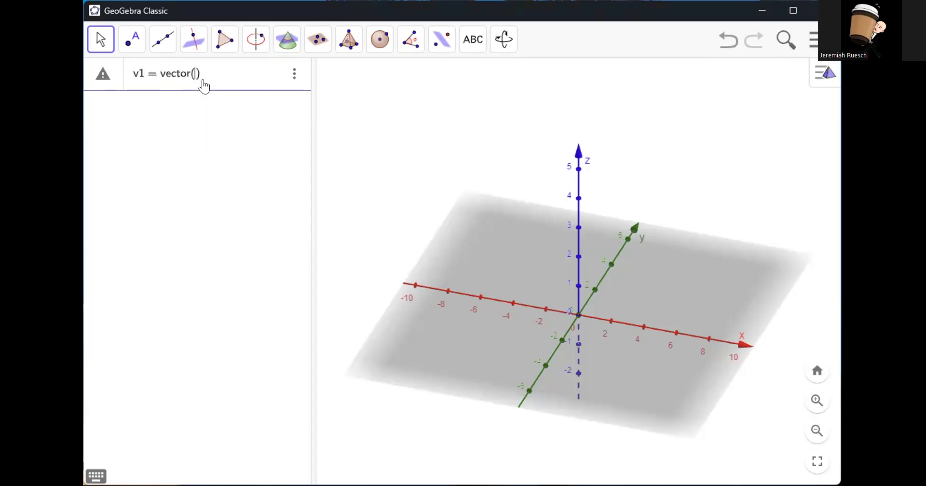
{"action": "type", "text": "O,"}
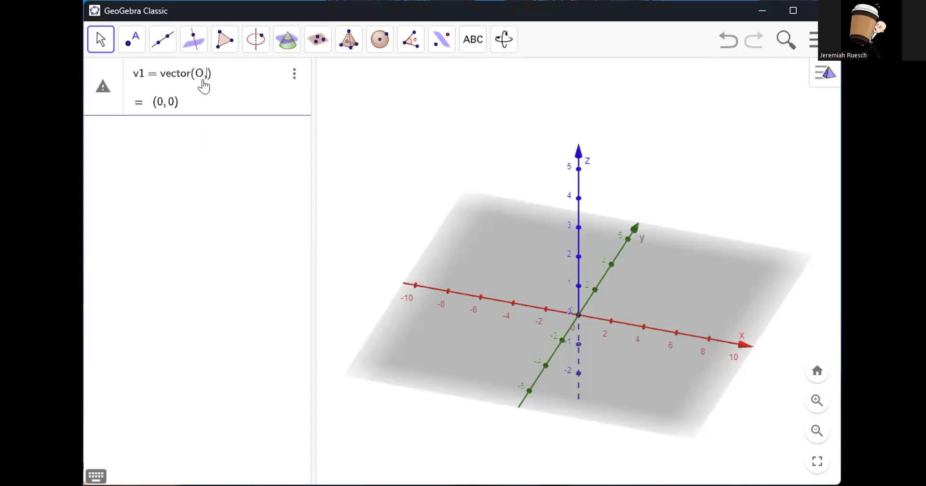
{"action": "type", "text": "(1,"}
{"action": "type", "text": "-3,2"}
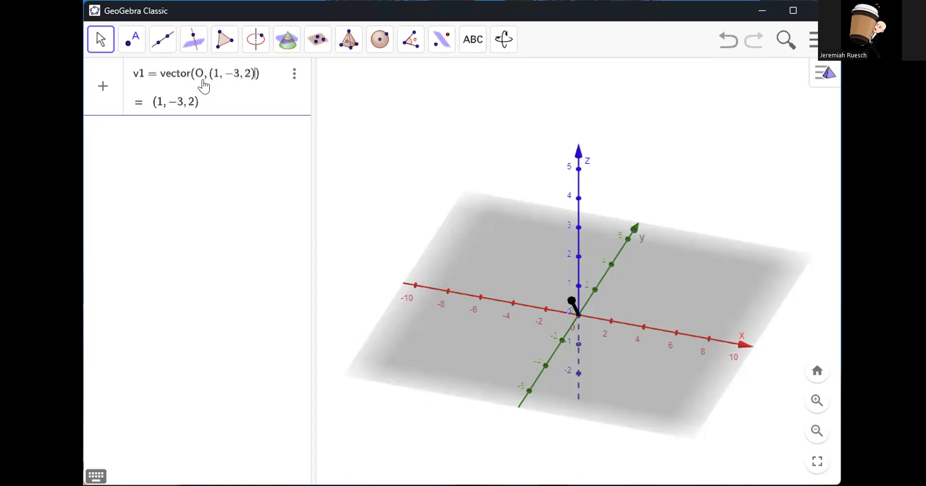
{"action": "key", "text": "Return"}
Define v2 as the vector from the origin O to (-2, 2, -5)
{"action": "type", "text": "v2 = vector("}
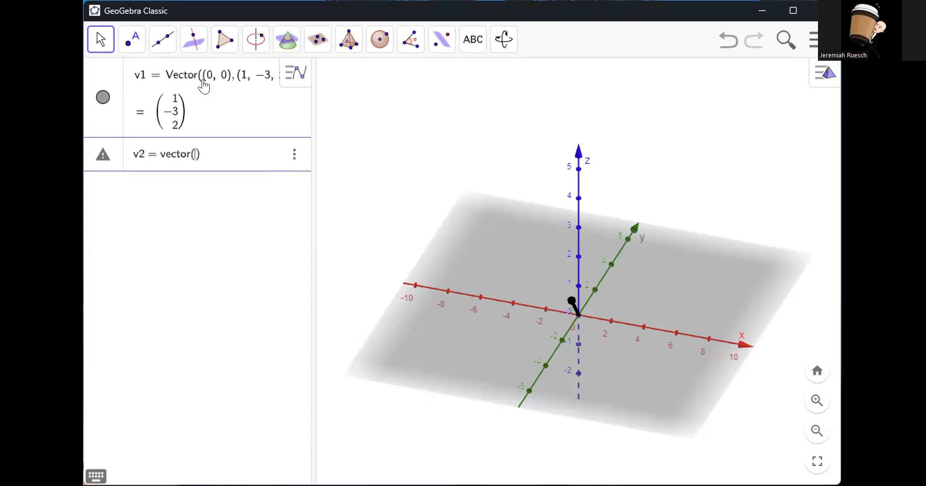
{"action": "type", "text": "O, "}
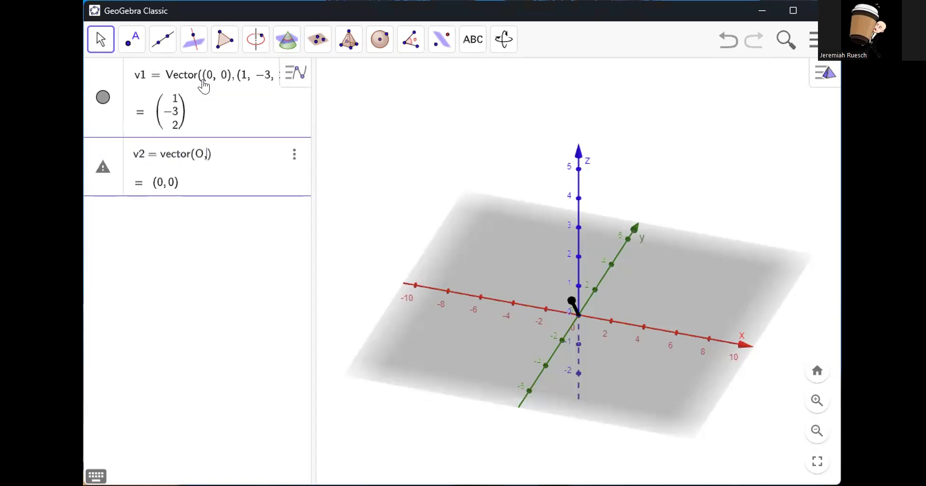
{"action": "type", "text": "(-2, "}
{"action": "type", "text": "2, -5"}
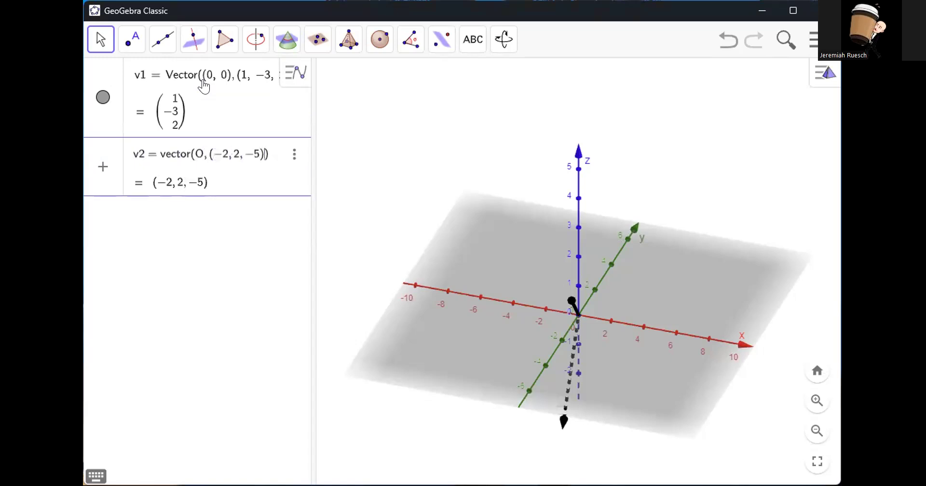
{"action": "key", "text": "Return"}
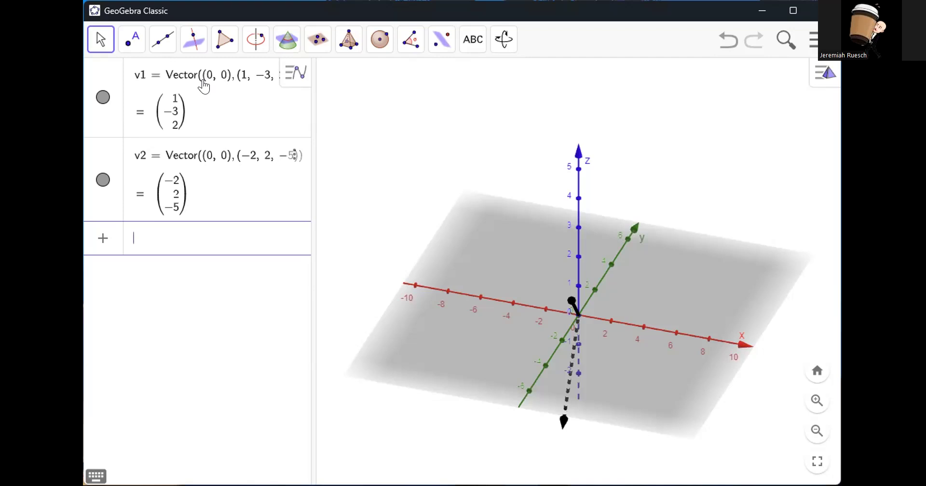
Calculate the dot product of v1 and v2
{"action": "type", "text": "dot(v1, "}
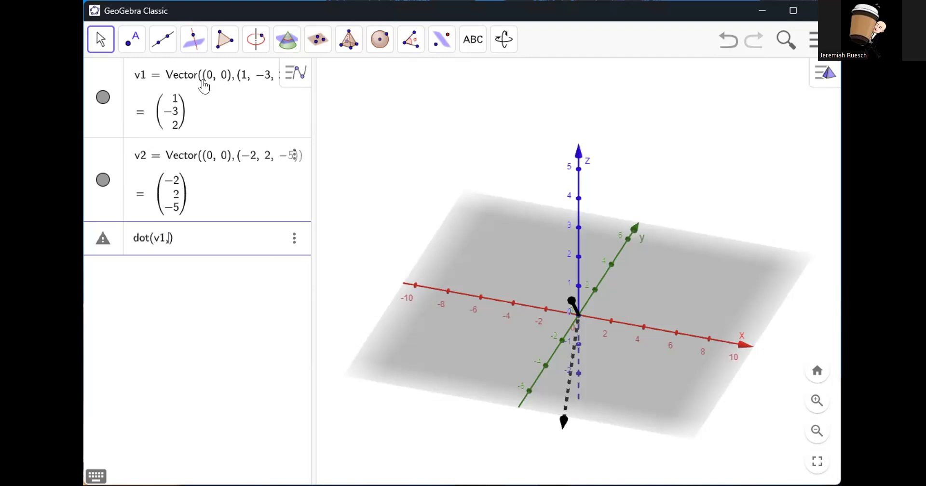
{"action": "type", "text": "v2"}
{"action": "key", "text": "Return"}
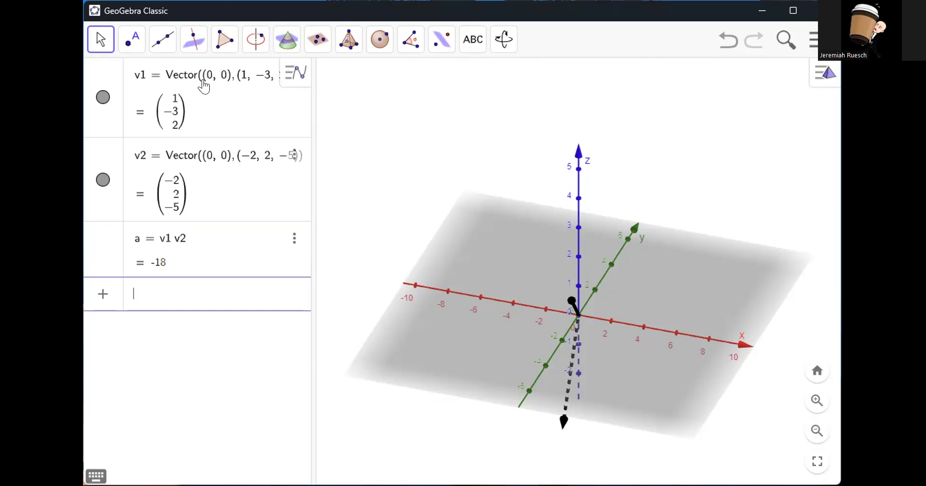
{"action": "type", "text": "cos"}
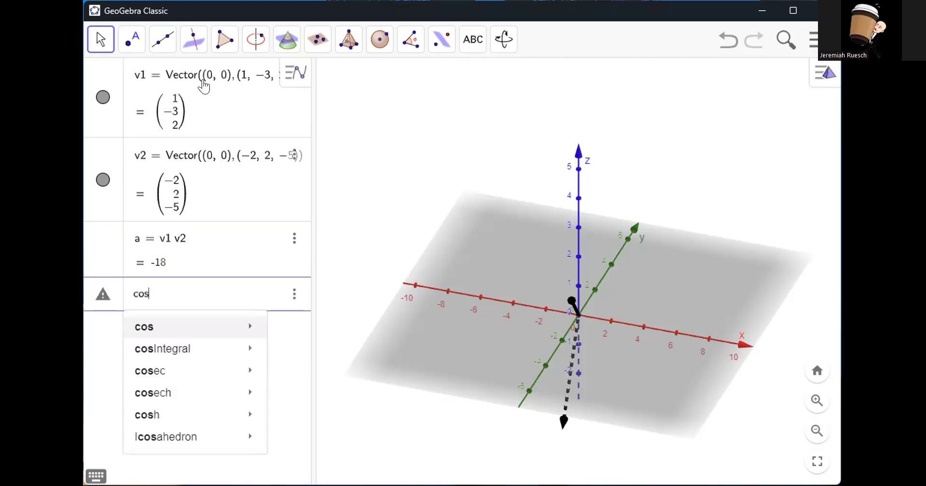
{"action": "key", "text": "BackSpace"}
{"action": "key", "text": "BackSpace"}
{"action": "key", "text": "BackSpace"}
Start an arccos expression for the angle, with a as numerator and sqrt(dot(v1, v1)) in the denominator
{"action": "type", "text": "ar"}
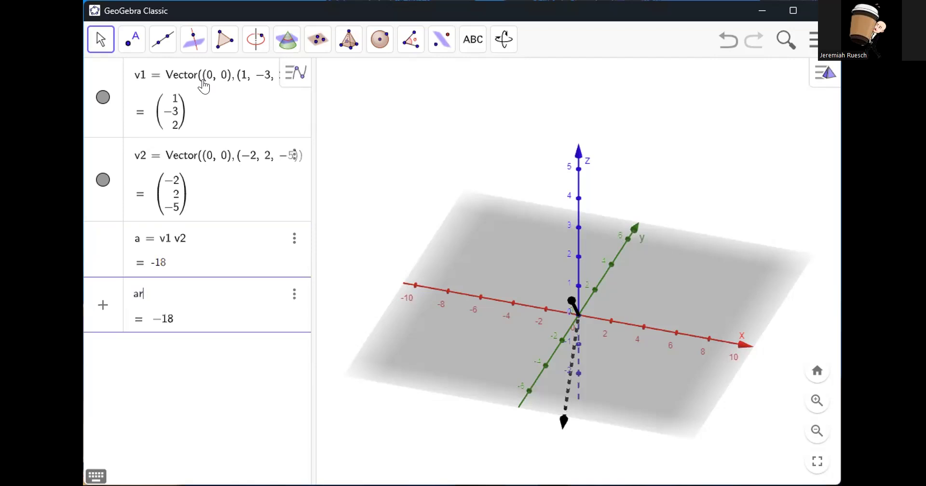
{"action": "type", "text": "ccos"}
{"action": "key", "text": "Return"}
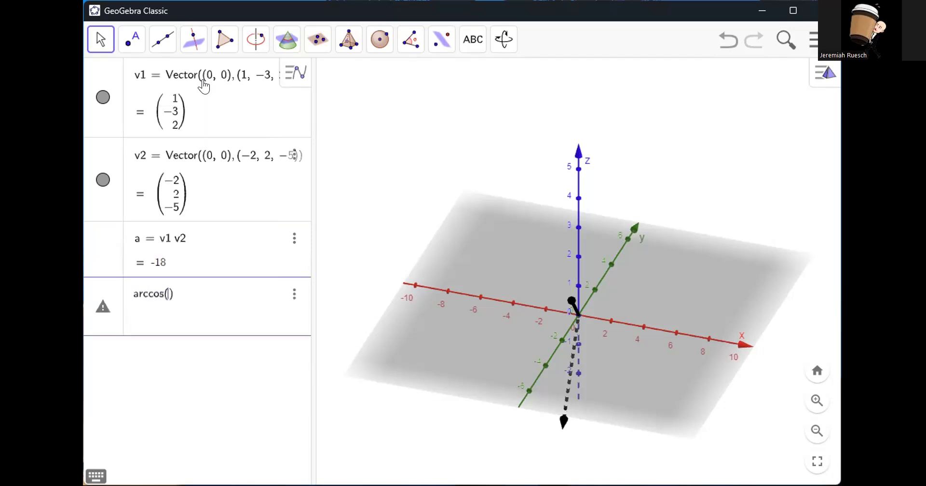
{"action": "type", "text": "a/"}
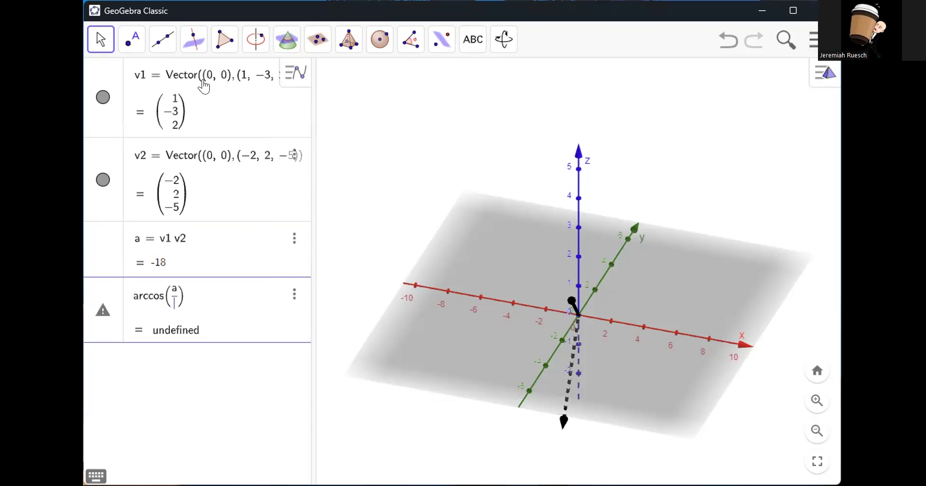
{"action": "type", "text": "sqrtv1"}
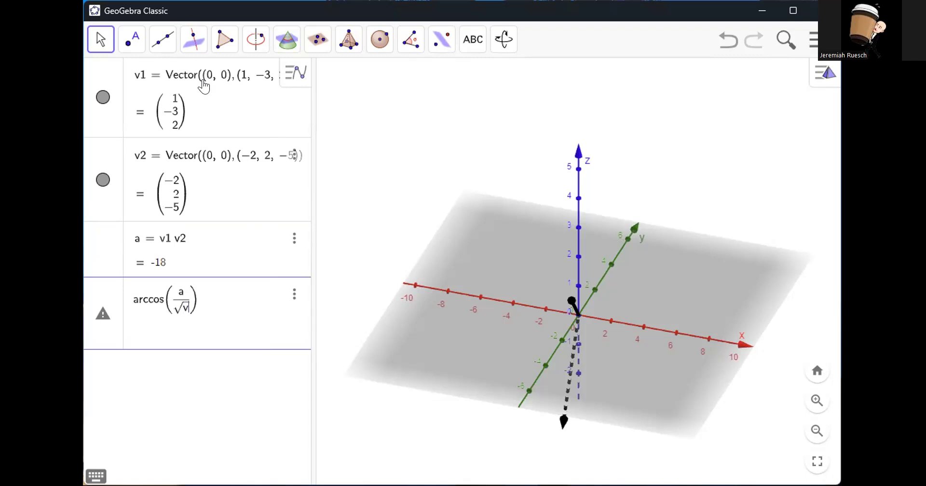
{"action": "key", "text": "BackSpace"}
{"action": "key", "text": "BackSpace"}
{"action": "type", "text": "dot(v1"}
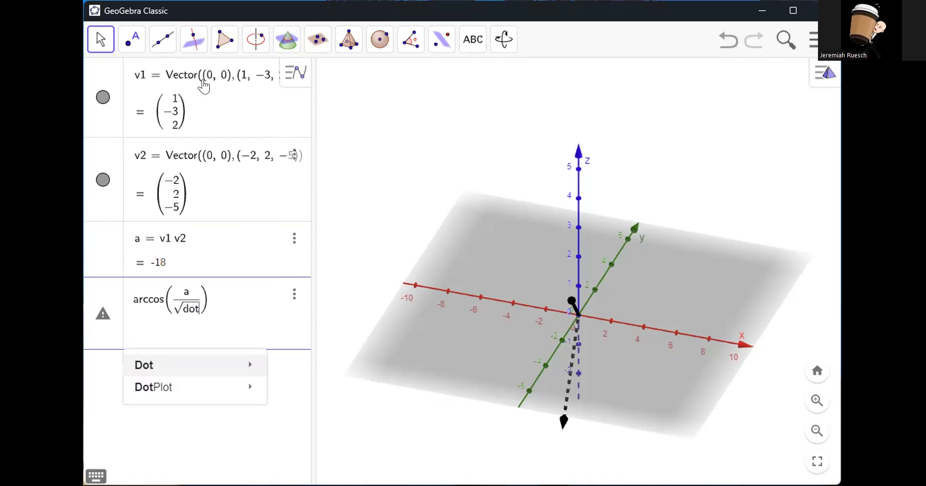
{"action": "type", "text": ",v1"}
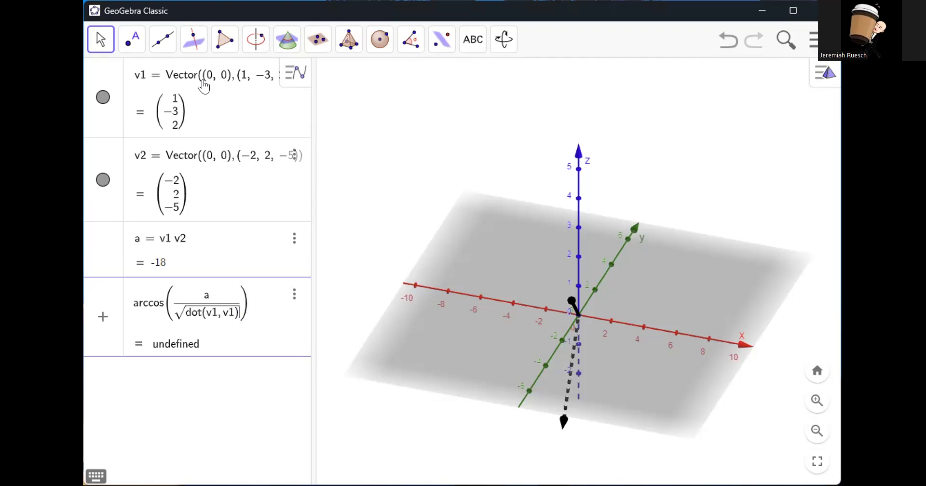
Multiply the denominator by sqrt(dot(v2, v2)) and evaluate the angle between v1 and v2
{"action": "key", "text": "Right"}
{"action": "type", "text": "*"}
{"action": "type", "text": "sqrt("}
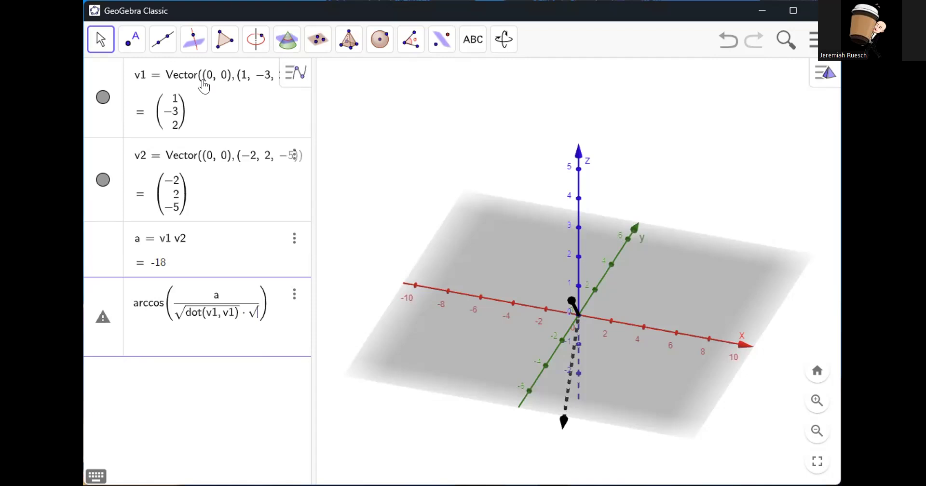
{"action": "type", "text": "dot(v2,v2"}
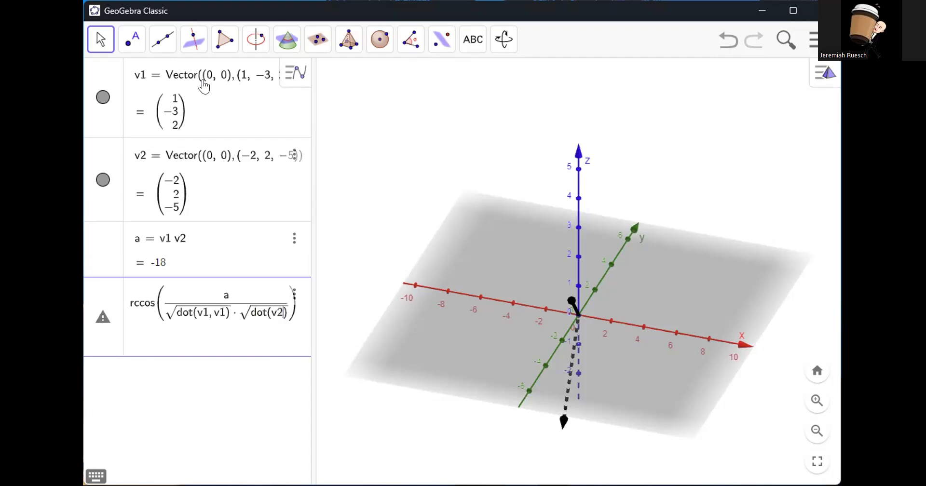
{"action": "type", "text": ")"}
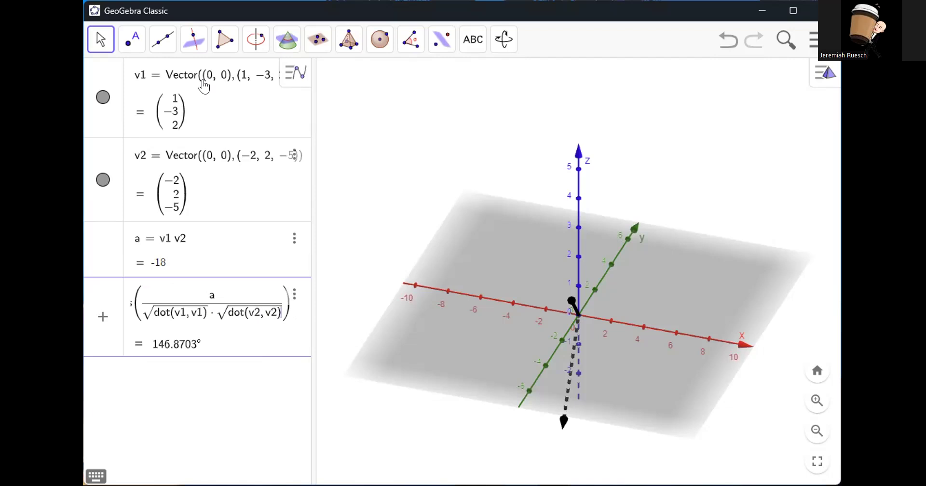
{"action": "key", "text": "Return"}
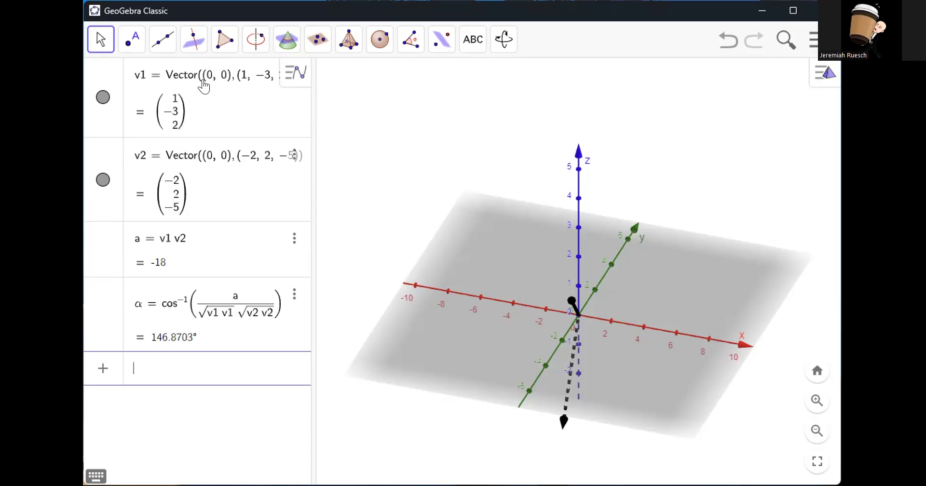
Examine the angle between vectors v1 and v2 from different directions in the 3D view
{"action": "left_click_drag", "start_coordinate": [609, 374], "coordinate": [662, 358]}
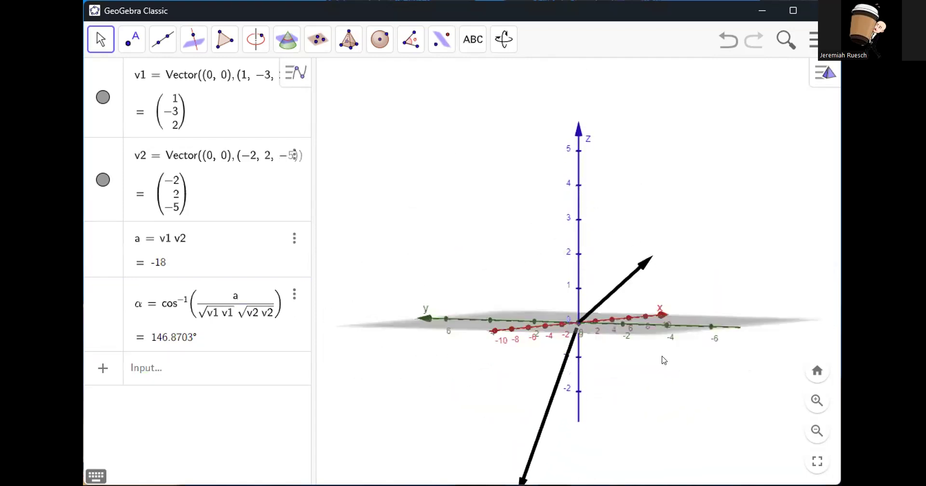
{"action": "left_click", "coordinate": [629, 278]}
{"action": "left_click", "coordinate": [549, 392]}
{"action": "left_click_drag", "start_coordinate": [614, 352], "coordinate": [638, 371]}
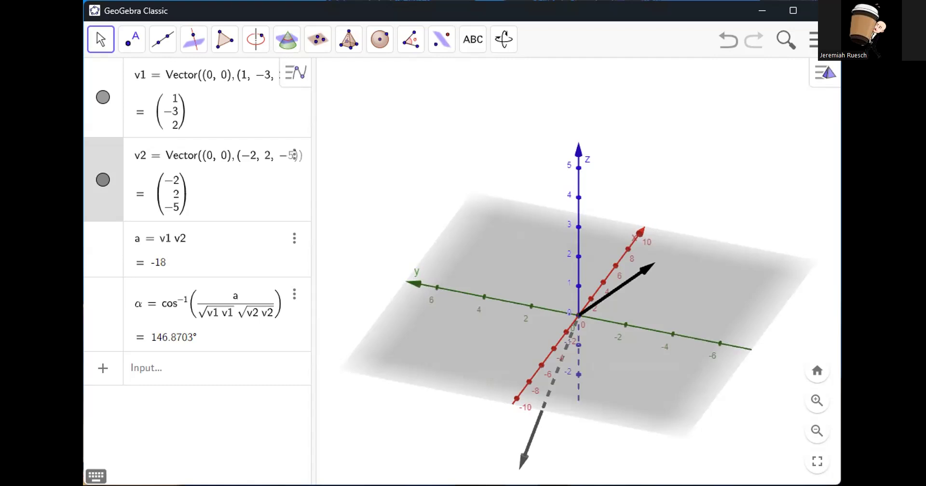
Define u as the vector from the origin O to (1, 2, 0)
{"action": "left_click", "coordinate": [266, 374]}
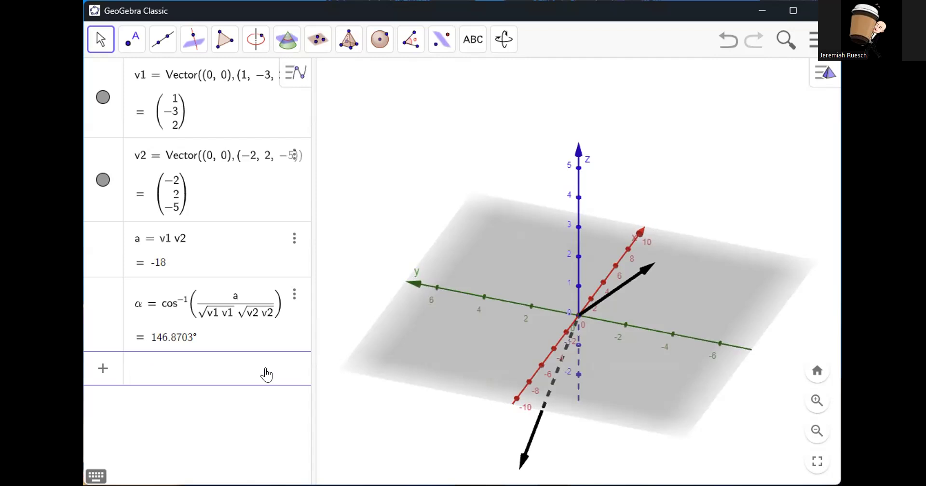
{"action": "type", "text": "u="}
{"action": "type", "text": "vector(O,"}
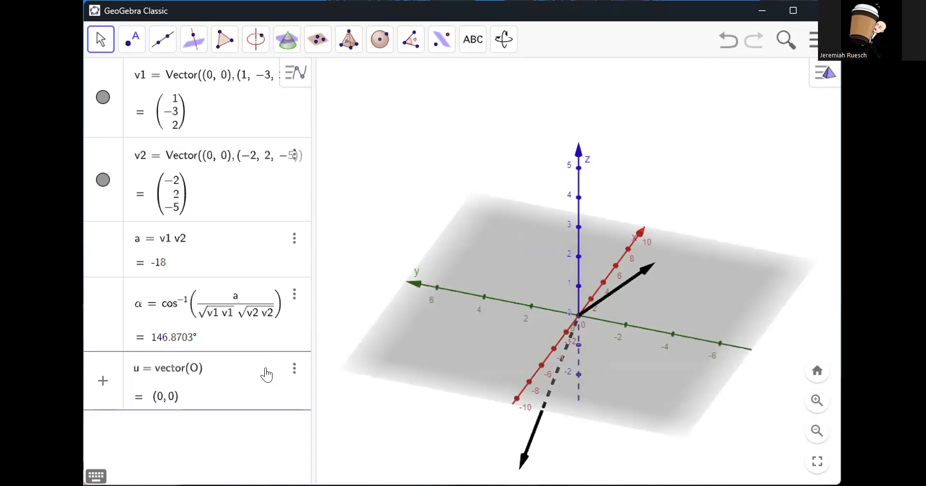
{"action": "type", "text": "(1),2,0"}
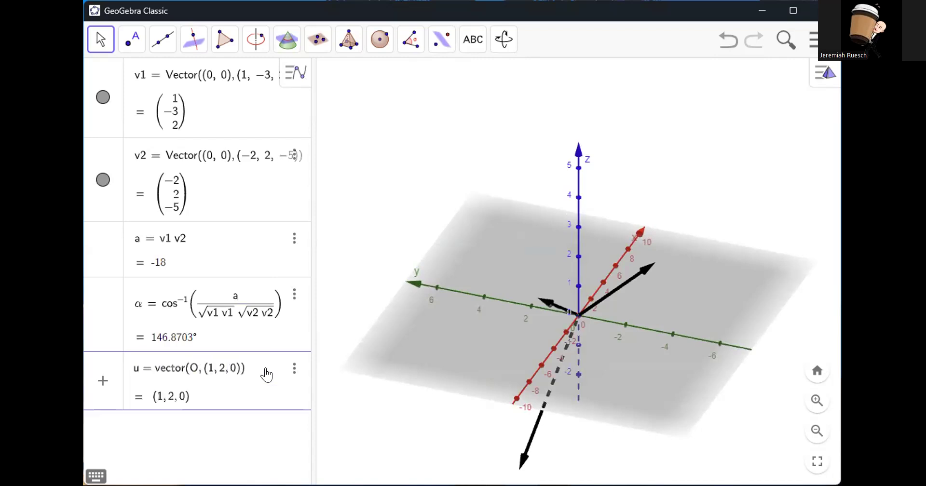
{"action": "key", "text": "Return"}
{"action": "type", "text": "vec"}
{"action": "key", "text": "BackSpace"}
{"action": "key", "text": "BackSpace"}
{"action": "key", "text": "BackSpace"}
Define v as the vector from the origin O to (-10, 5, 0)
{"action": "type", "text": "v"}
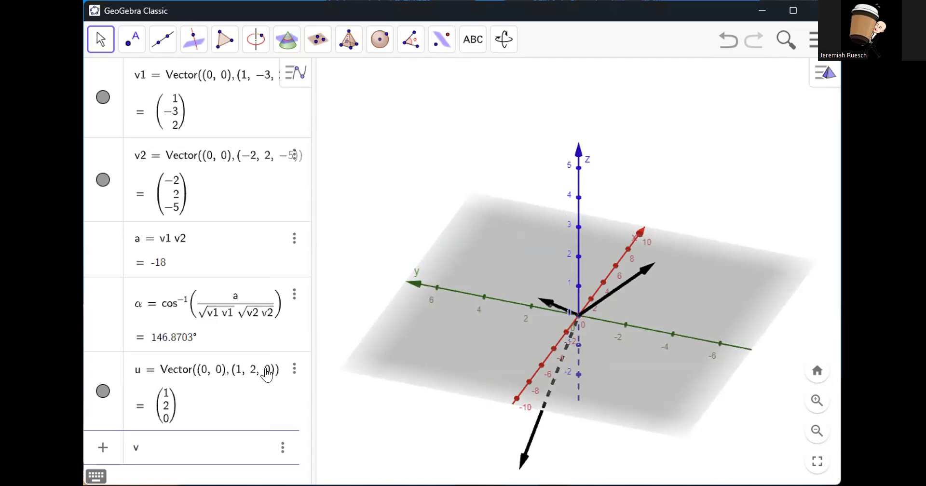
{"action": "type", "text": " = vector(O, (-10,"}
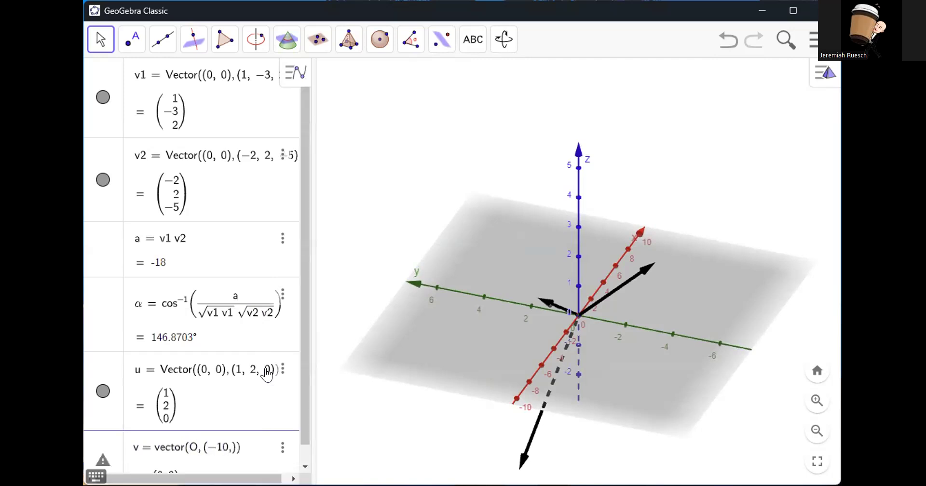
{"action": "type", "text": "5,0"}
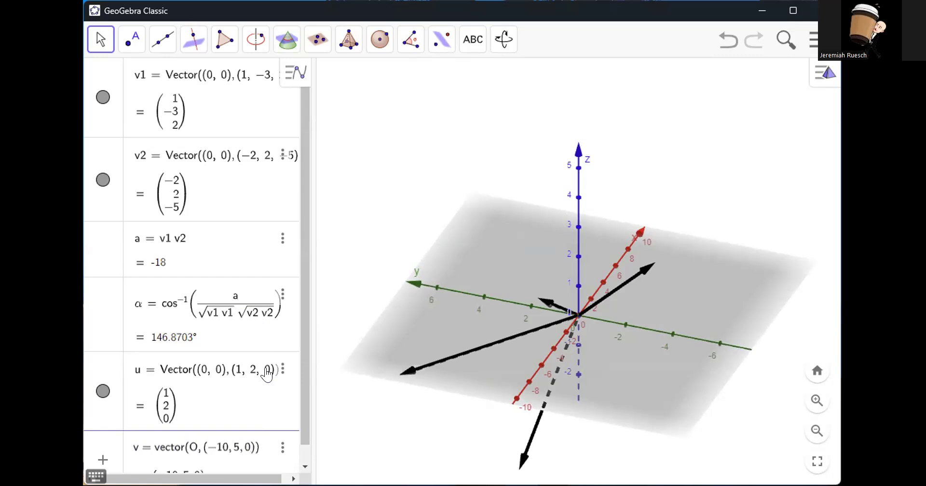
{"action": "key", "text": "Return"}
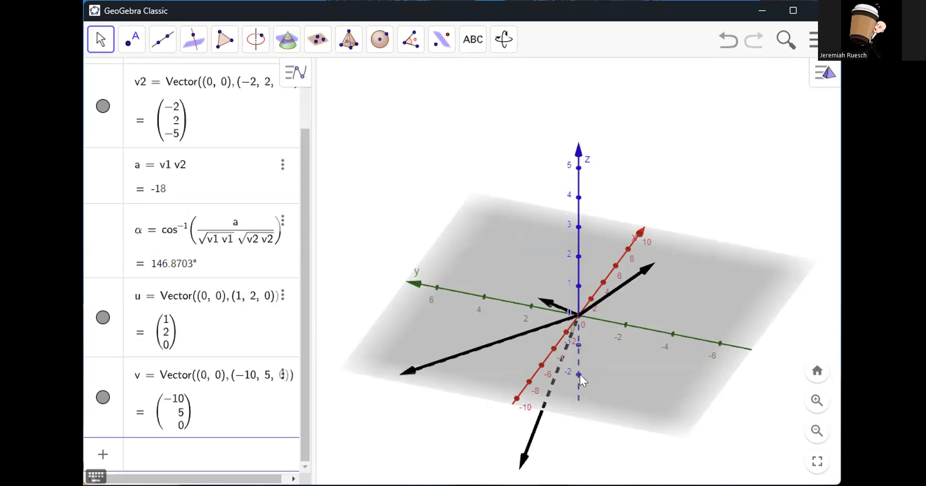
Calculate the dot product of u and v
{"action": "left_click_drag", "start_coordinate": [580, 375], "coordinate": [624, 388]}
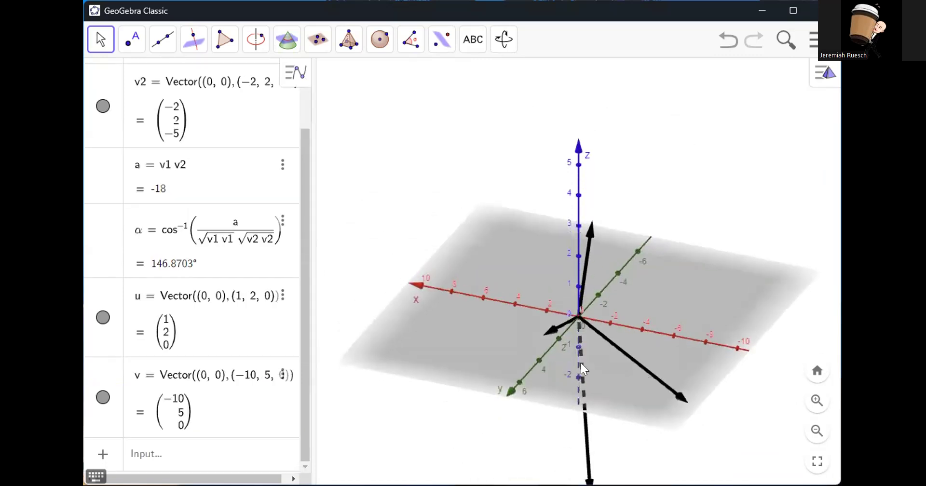
{"action": "left_click_drag", "start_coordinate": [601, 370], "coordinate": [613, 423]}
{"action": "left_click", "coordinate": [239, 452]}
{"action": "type", "text": "dot(u,v)"}
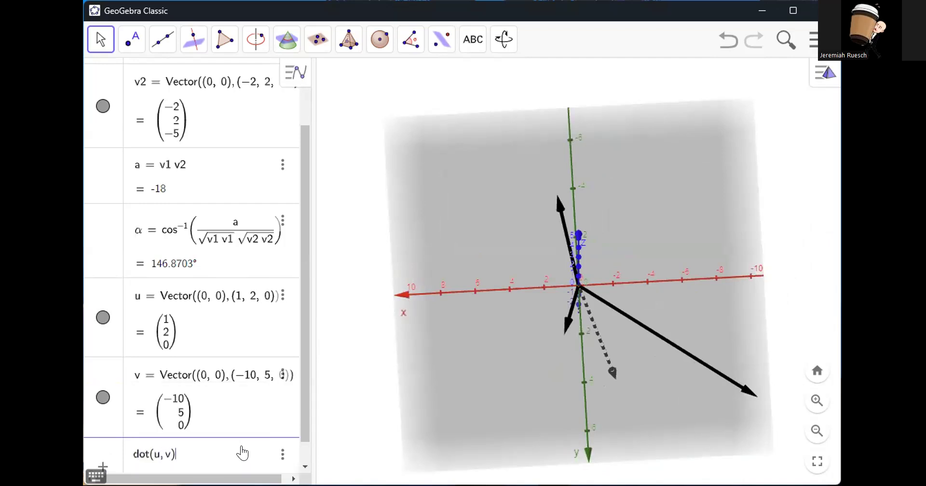
{"action": "key", "text": "Return"}
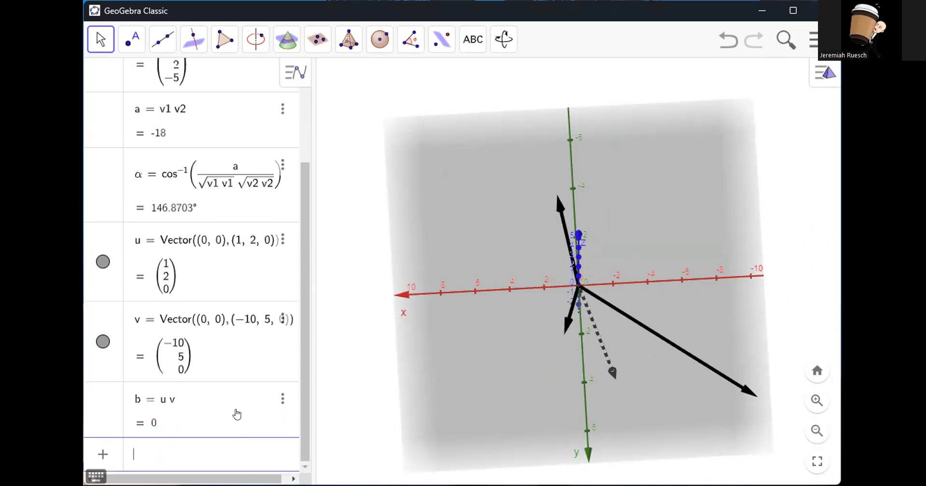
Examine how vectors u and v lie relative to each other, looking down onto the xy-plane
{"action": "left_click_drag", "start_coordinate": [525, 386], "coordinate": [519, 324]}
{"action": "mouse_move", "coordinate": [571, 381]}
{"action": "left_mouse_down"}
{"action": "mouse_move", "coordinate": [589, 393]}
{"action": "mouse_move", "coordinate": [590, 376]}
{"action": "mouse_move", "coordinate": [651, 387]}
{"action": "mouse_move", "coordinate": [564, 416]}
{"action": "mouse_move", "coordinate": [548, 407]}
{"action": "mouse_move", "coordinate": [541, 359]}
{"action": "mouse_move", "coordinate": [583, 371]}
{"action": "left_mouse_up"}
{"action": "left_click_drag", "start_coordinate": [595, 351], "coordinate": [658, 384]}
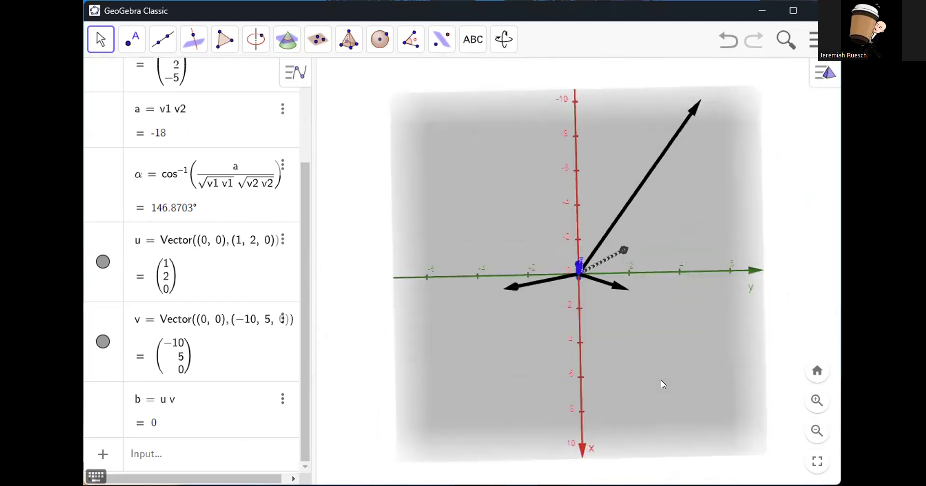
Calculate the cross product of vectors u and v
{"action": "left_click_drag", "start_coordinate": [491, 383], "coordinate": [595, 401]}
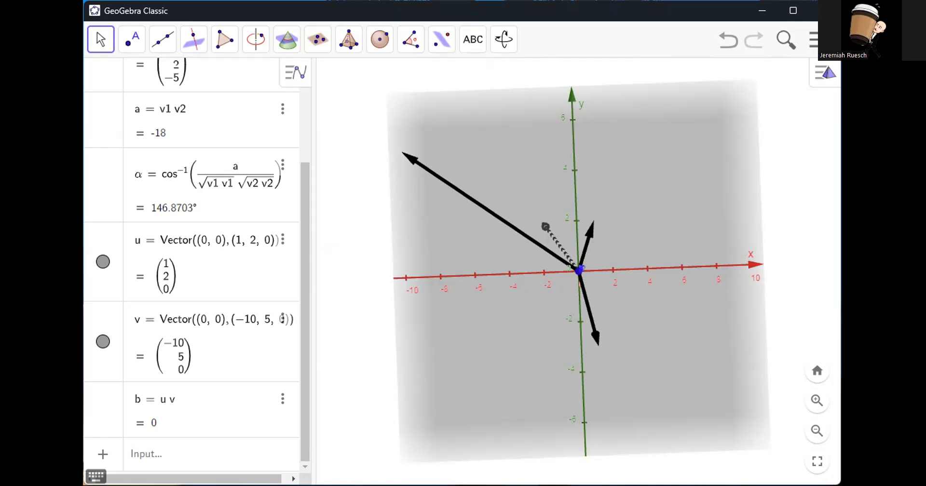
{"action": "left_click", "coordinate": [220, 455]}
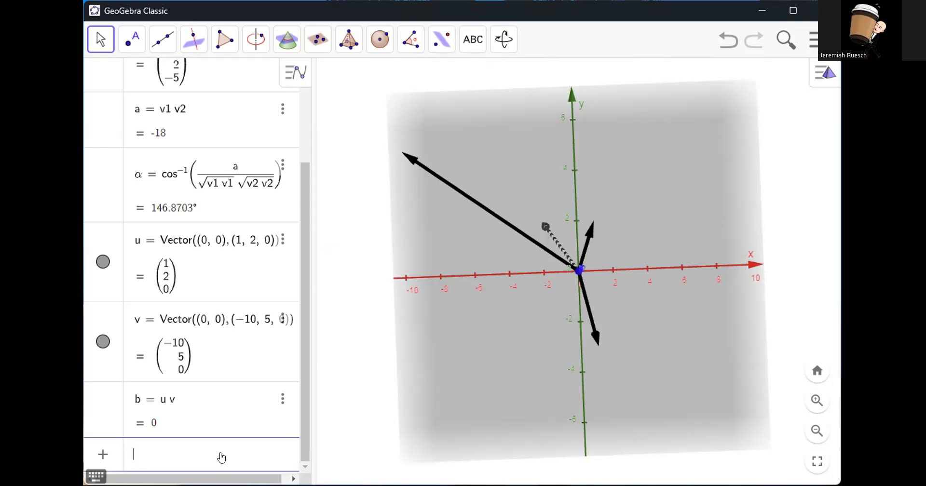
{"action": "type", "text": "cross"}
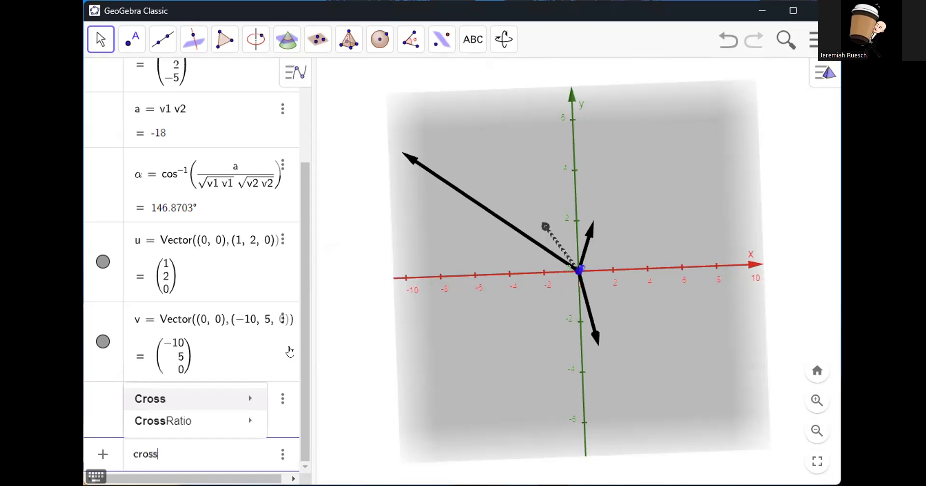
{"action": "type", "text": "(uv,"}
{"action": "key", "text": "BackSpace"}
{"action": "key", "text": "BackSpace"}
{"action": "type", "text": ",v"}
{"action": "key", "text": "Return"}
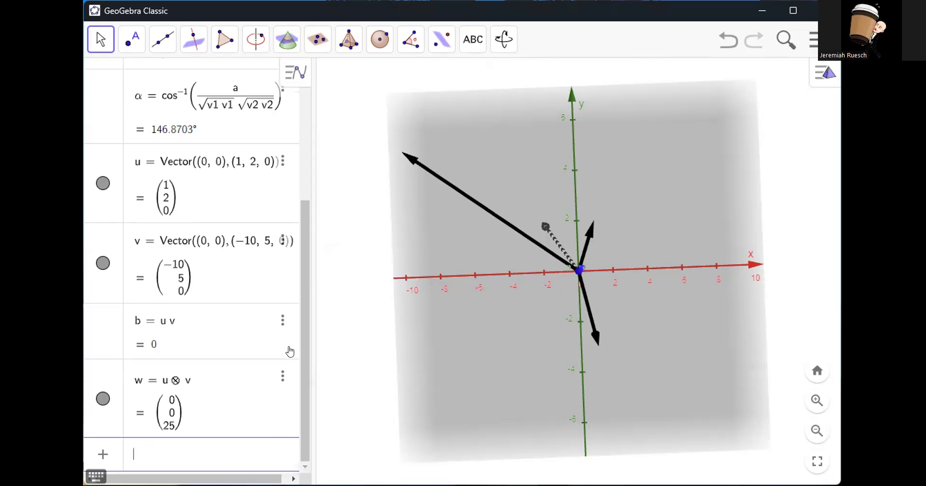
{"action": "left_click", "coordinate": [214, 399]}
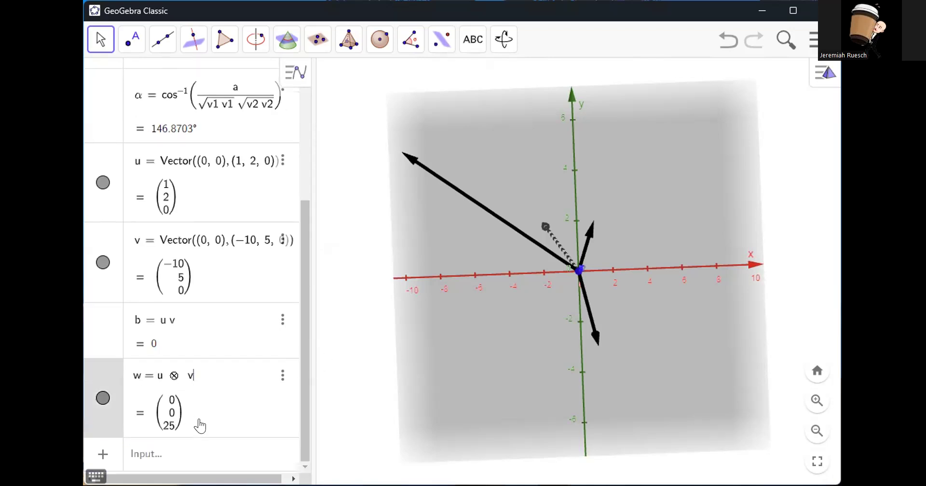
{"action": "left_click", "coordinate": [189, 455]}
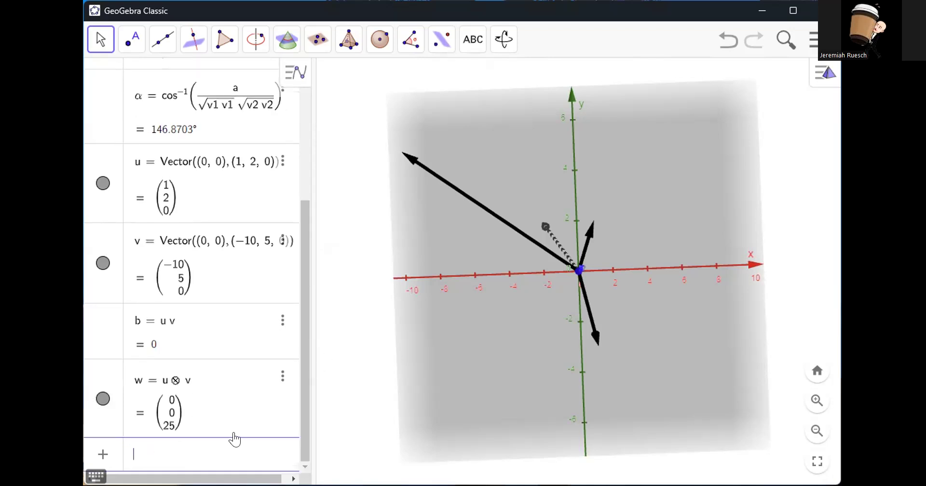
Widen the list of definitions and calculate the cross product of vectors v1 and v2
{"action": "left_click_drag", "start_coordinate": [305, 426], "coordinate": [340, 414]}
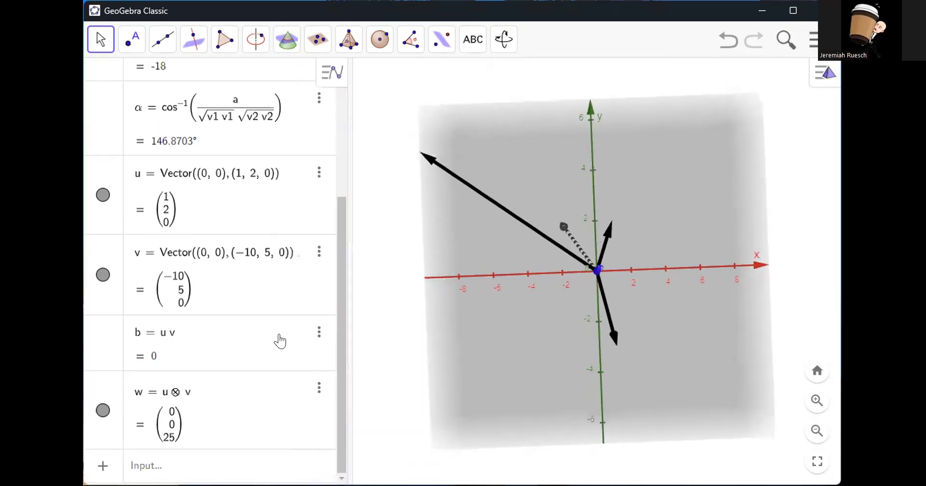
{"action": "scroll", "coordinate": [277, 338], "scroll_direction": "up", "scroll_amount": 5}
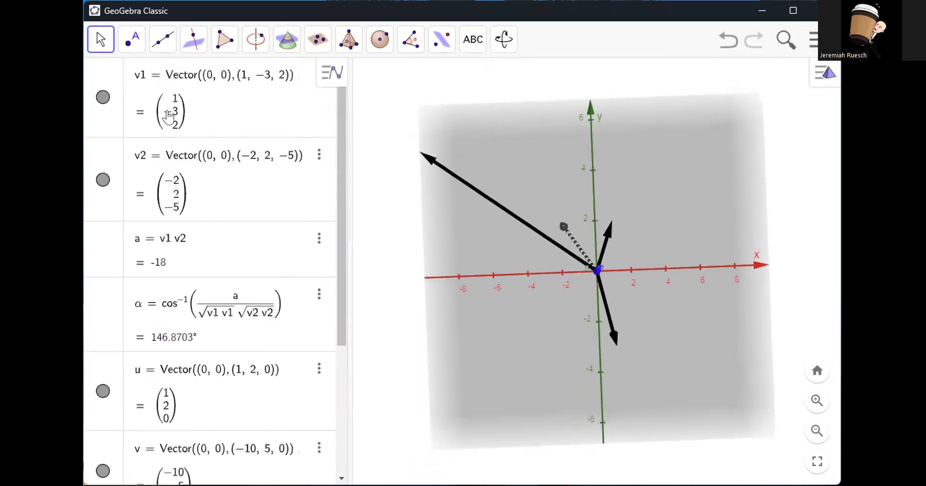
{"action": "scroll", "coordinate": [211, 259], "scroll_direction": "down", "scroll_amount": 5}
{"action": "left_click", "coordinate": [222, 468]}
{"action": "type", "text": "cross(v1, v2"}
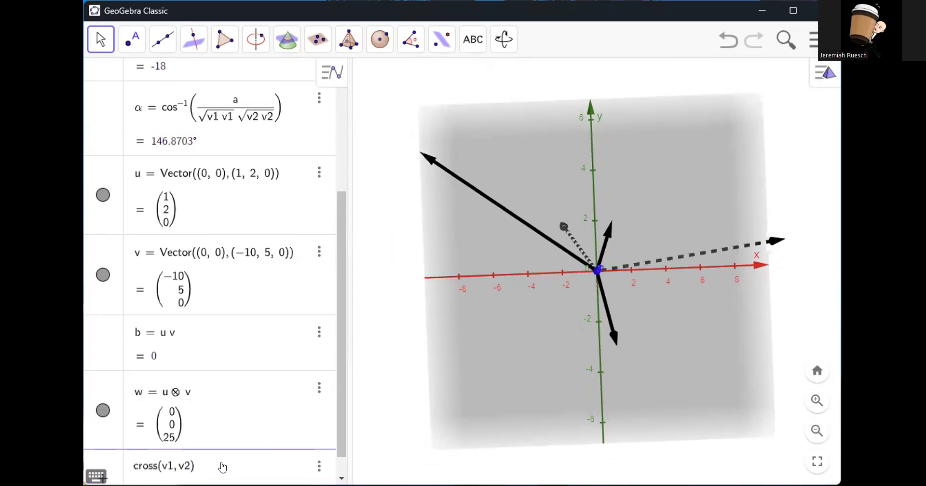
{"action": "key", "text": "Return"}
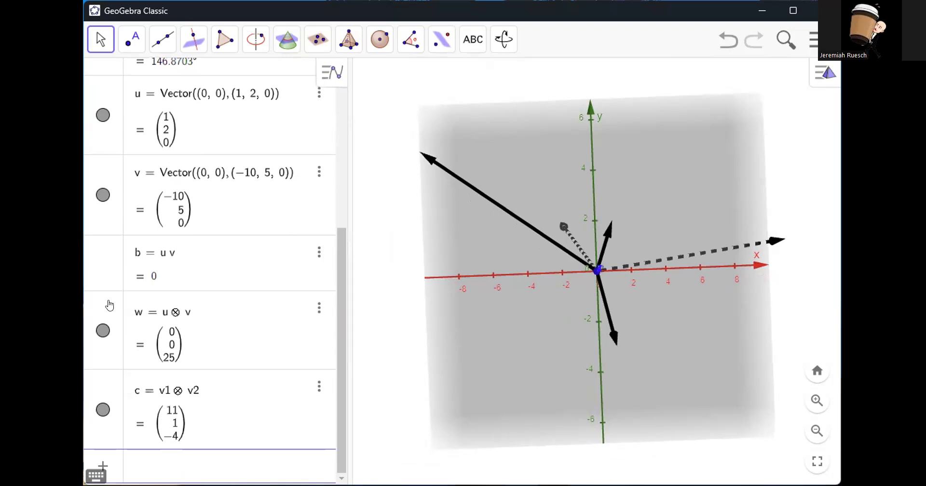
Hide vectors u, v and their cross product w in the 3D view
{"action": "left_click", "coordinate": [102, 330]}
{"action": "left_click", "coordinate": [102, 195]}
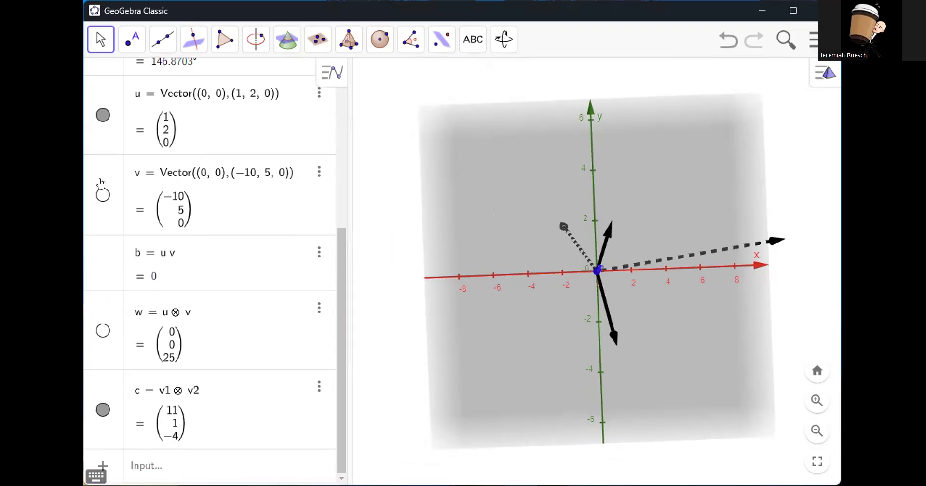
{"action": "left_click", "coordinate": [103, 115]}
Examine from several angles how the cross product c lies relative to vectors v1 and v2
{"action": "left_click_drag", "start_coordinate": [572, 388], "coordinate": [611, 353]}
{"action": "right_click", "coordinate": [571, 363]}
{"action": "left_click", "coordinate": [623, 330]}
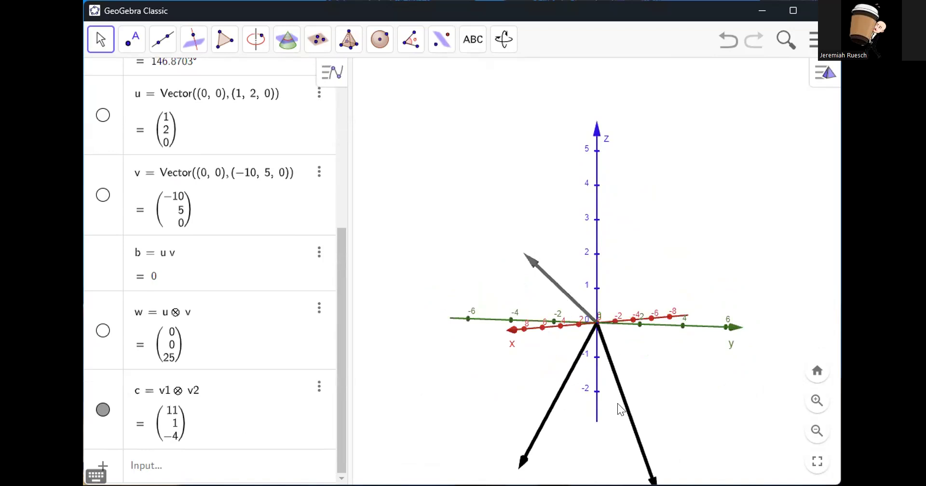
{"action": "left_click_drag", "start_coordinate": [623, 423], "coordinate": [579, 447]}
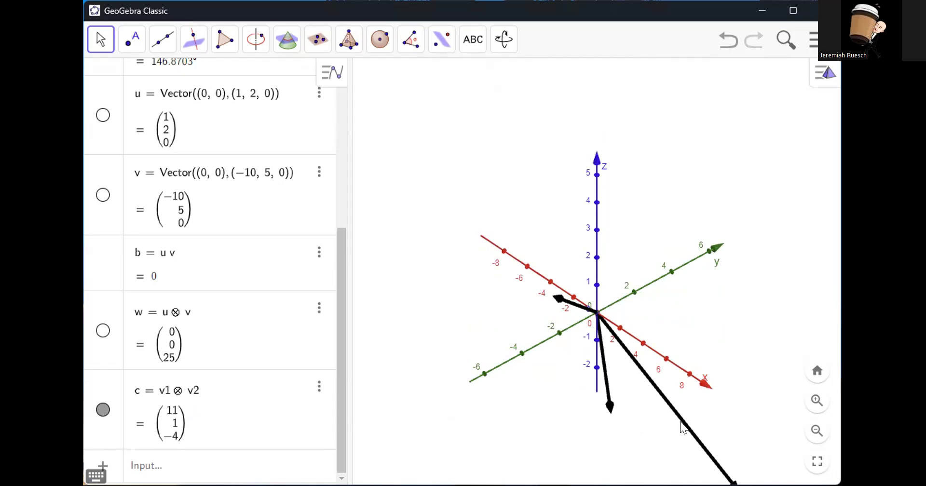
{"action": "left_click_drag", "start_coordinate": [680, 403], "coordinate": [690, 420]}
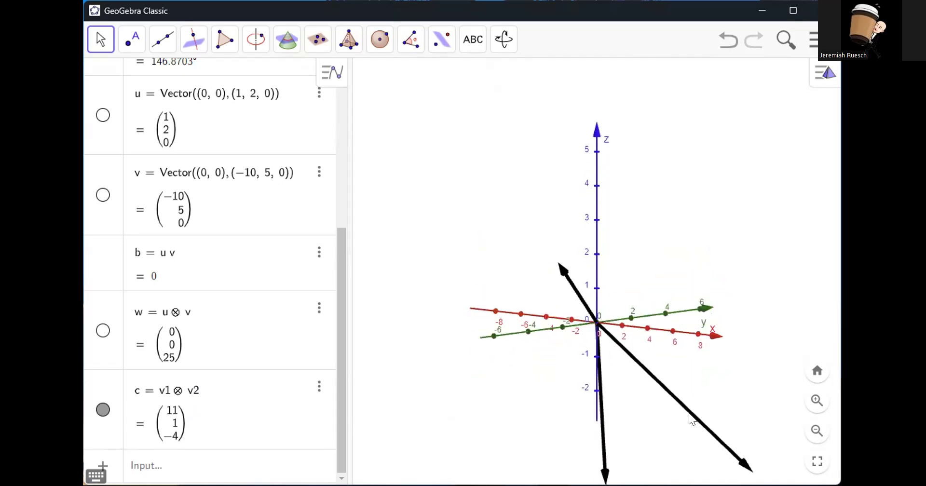
{"action": "left_click", "coordinate": [691, 417]}
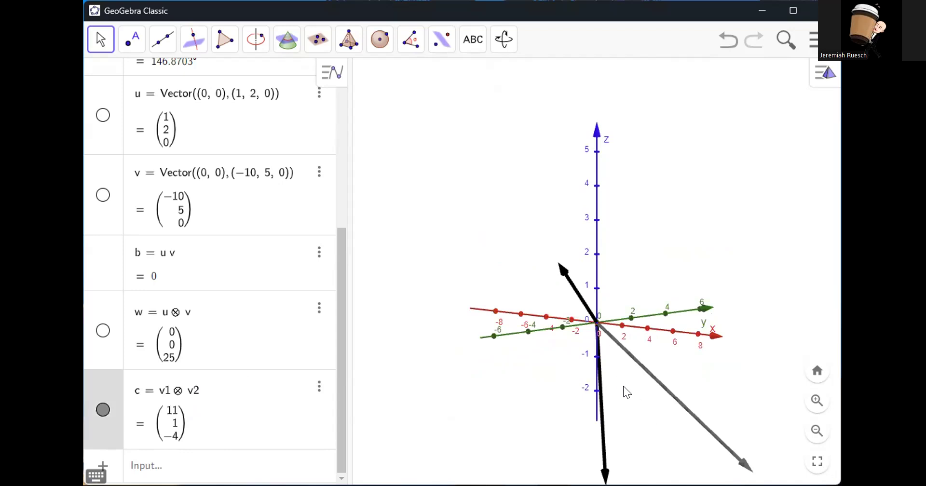
{"action": "left_click_drag", "start_coordinate": [623, 386], "coordinate": [612, 398]}
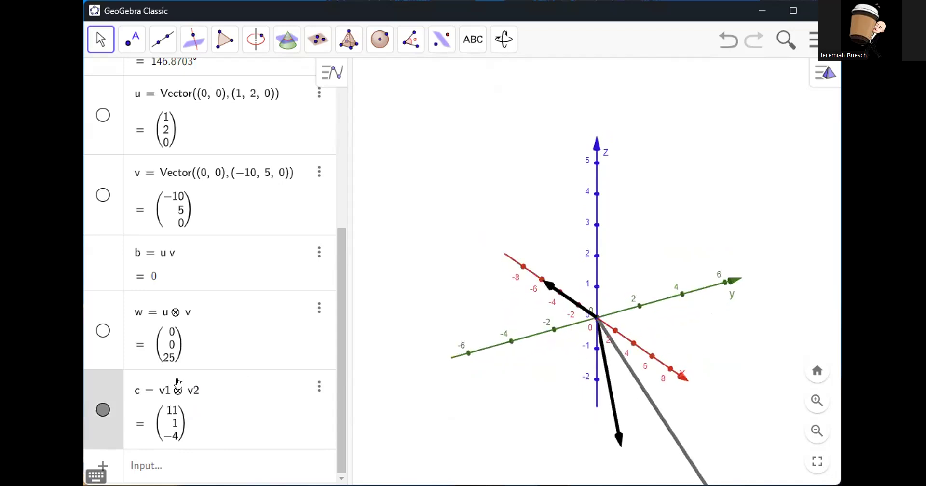
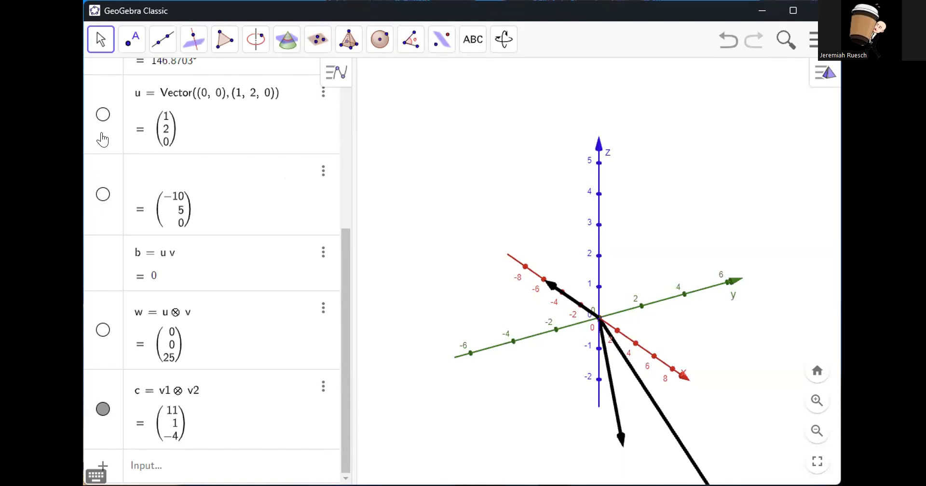
Delete all existing objects and define the point P1 = (1, 2, 3)
{"action": "key", "text": "ctrl+a"}
{"action": "key", "text": "Delete"}
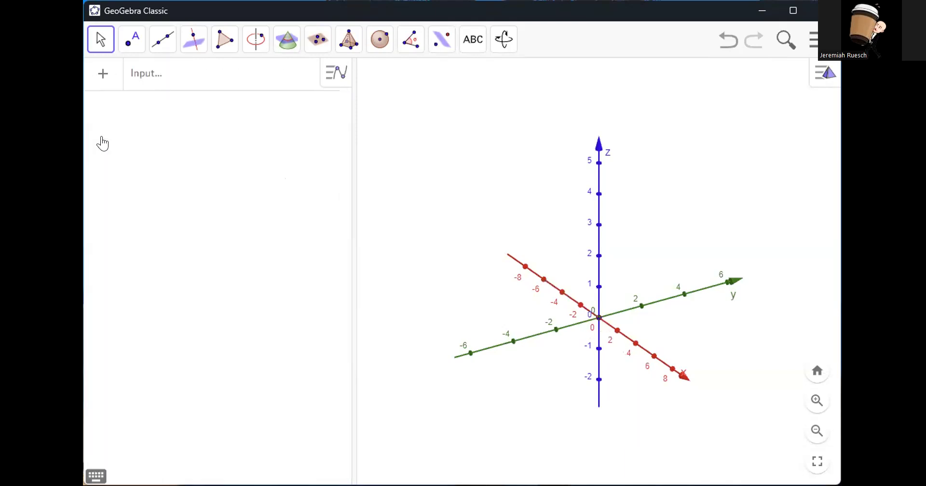
{"action": "left_click", "coordinate": [158, 89]}
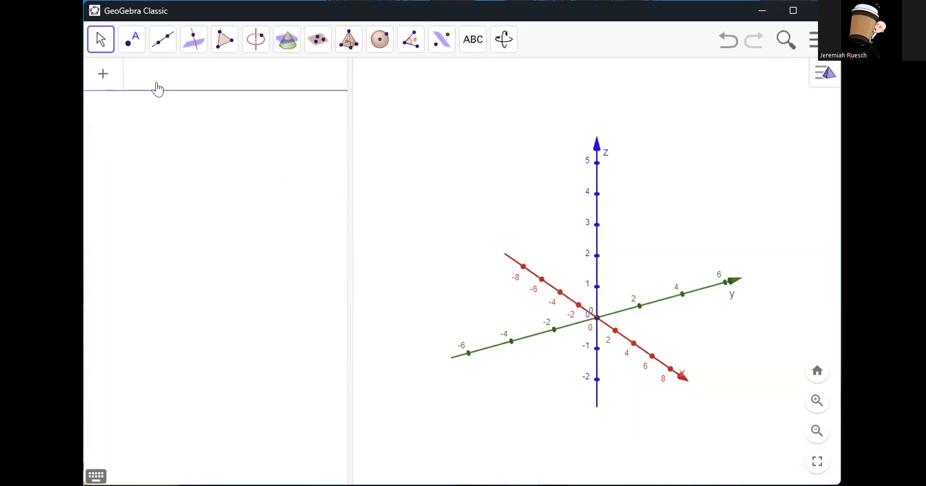
{"action": "type", "text": "P1 = (1,2,3"}
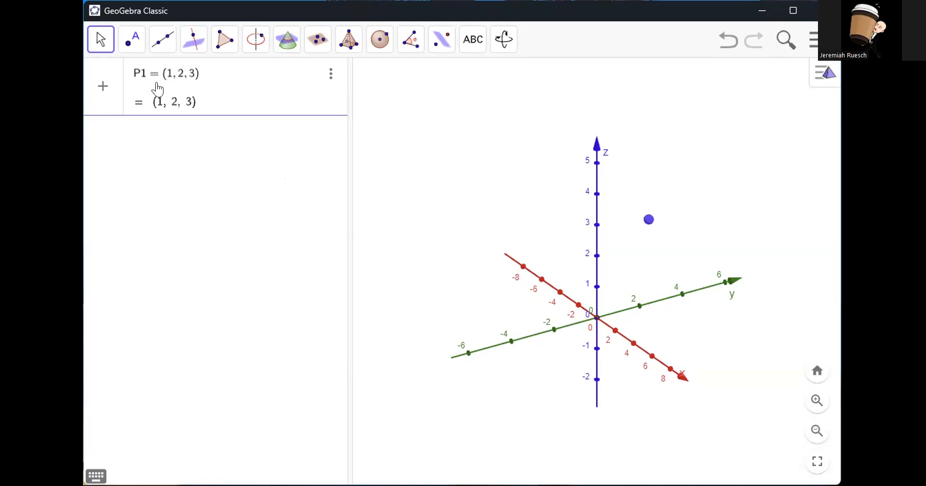
{"action": "key", "text": "Return"}
Define the point P2 = (-2, 1, -3)
{"action": "type", "text": "P2=("}
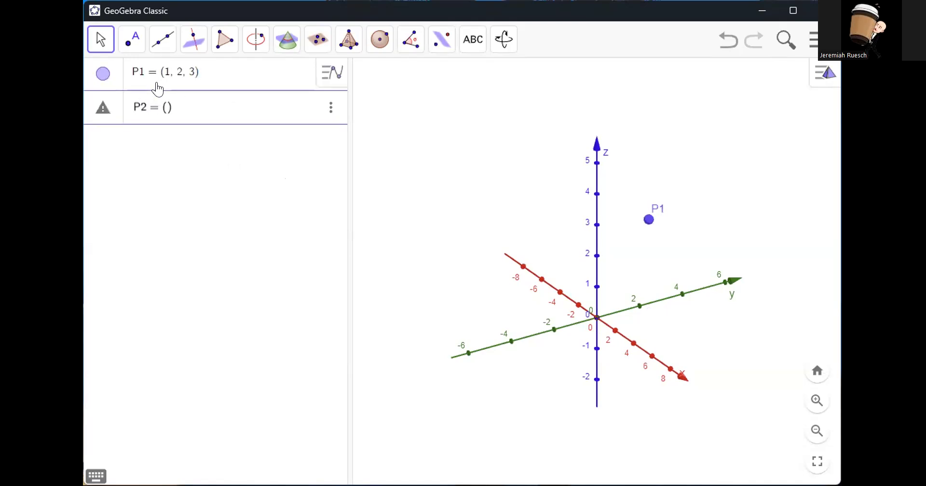
{"action": "type", "text": "-2,1,-"}
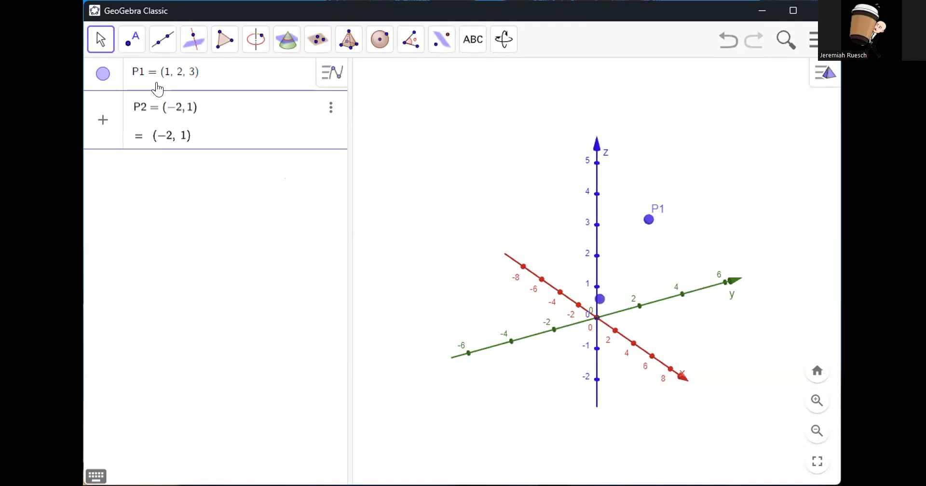
{"action": "type", "text": "3"}
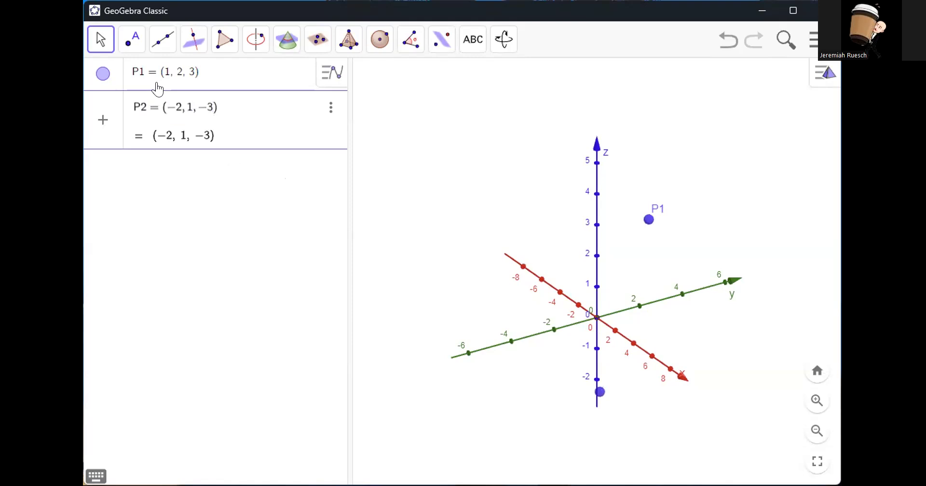
{"action": "key", "text": "Return"}
Define the point P3 = (0, -1, 2)
{"action": "type", "text": "P3 -=("}
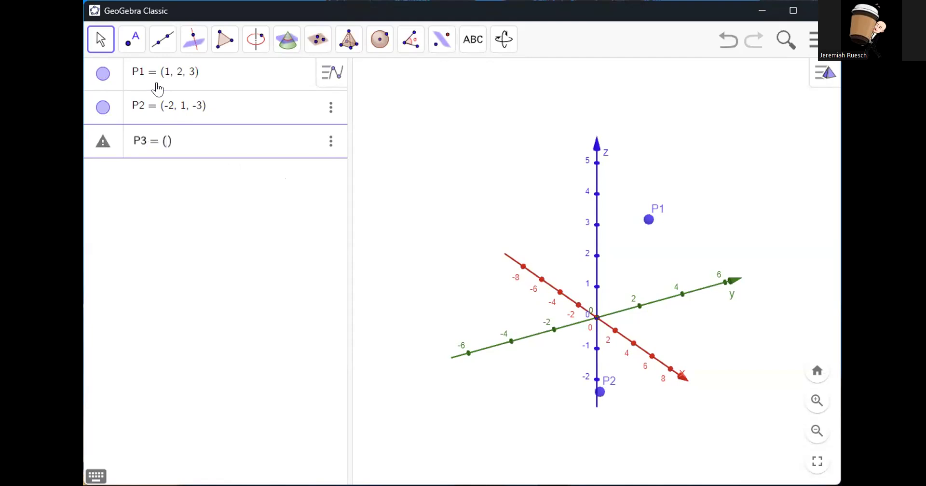
{"action": "type", "text": "9"}
{"action": "type", "text": ","}
{"action": "type", "text": "-1"}
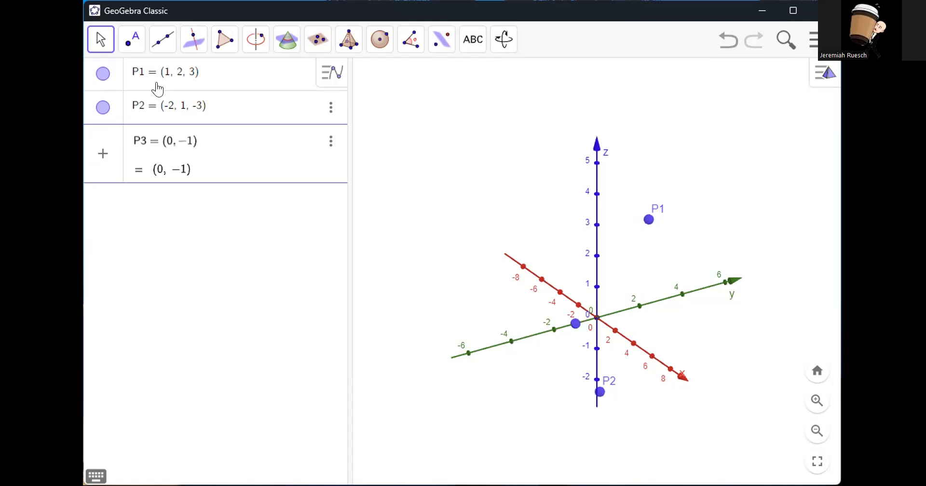
{"action": "key", "text": "BackSpace"}
{"action": "type", "text": "3"}
{"action": "key", "text": "BackSpace"}
{"action": "type", "text": "1-"}
{"action": "key", "text": "BackSpace"}
{"action": "type", "text": ",-2"}
{"action": "key", "text": "BackSpace"}
{"action": "key", "text": "BackSpace"}
{"action": "type", "text": "3"}
{"action": "key", "text": "BackSpace"}
{"action": "type", "text": "2"}
{"action": "key", "text": "Return"}
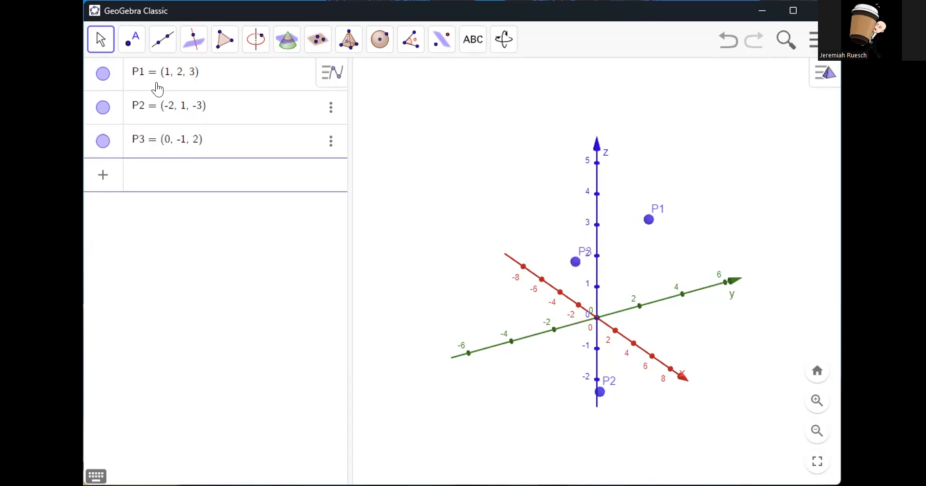
{"action": "type", "text": "vector("}
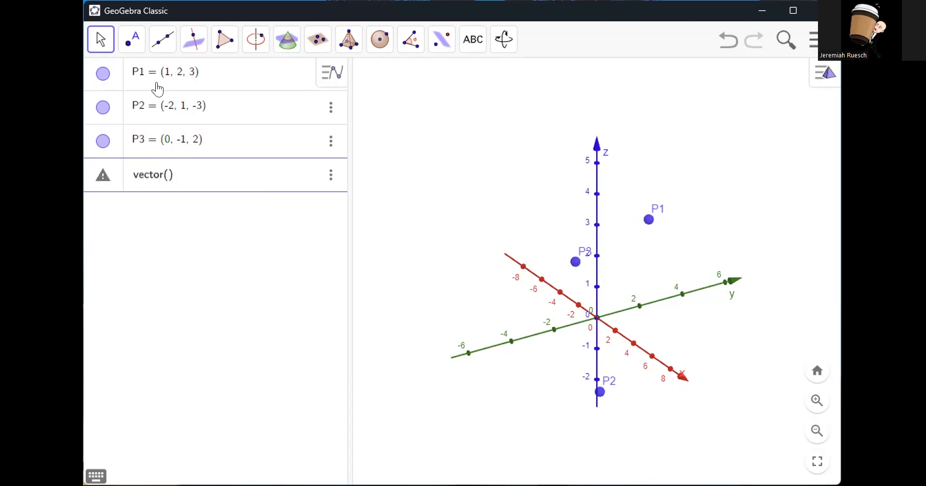
{"action": "type", "text": "0"}
{"action": "type", "text": ",P1"}
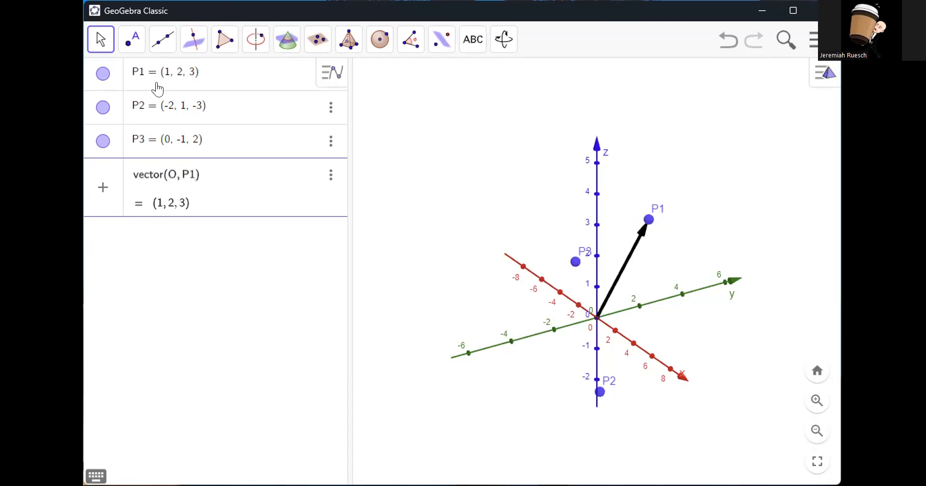
{"action": "key", "text": "BackSpace"}
{"action": "key", "text": "BackSpace"}
{"action": "key", "text": "BackSpace"}
{"action": "key", "text": "BackSpace"}
{"action": "key", "text": "BackSpace"}
{"action": "key", "text": "BackSpace"}
{"action": "key", "text": "BackSpace"}
{"action": "key", "text": "BackSpace"}
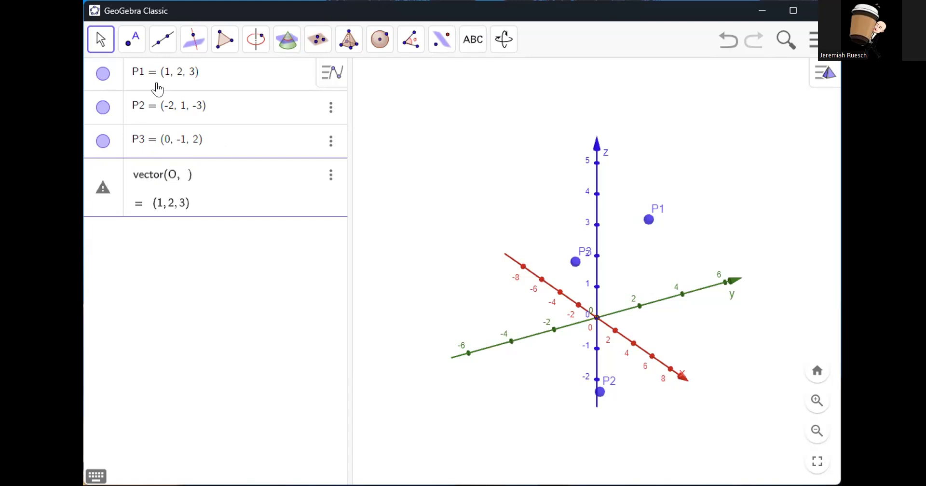
{"action": "key", "text": "BackSpace"}
{"action": "key", "text": "BackSpace"}
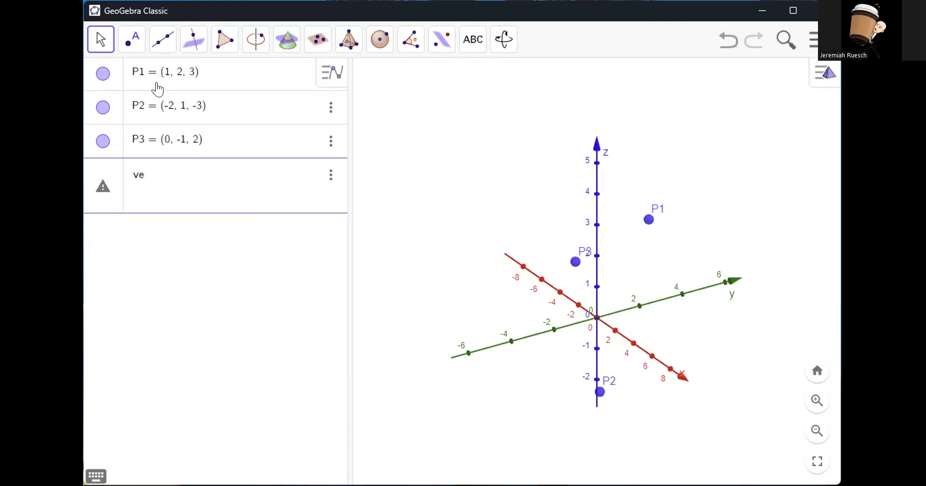
Create the vector from point P1 to point P2
{"action": "type", "text": "ector"}
{"action": "type", "text": "(P1, "}
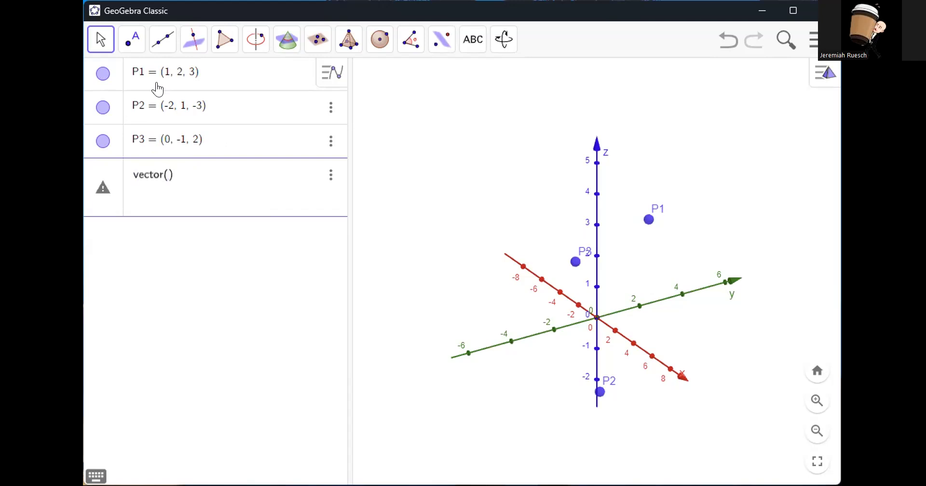
{"action": "type", "text": "P2"}
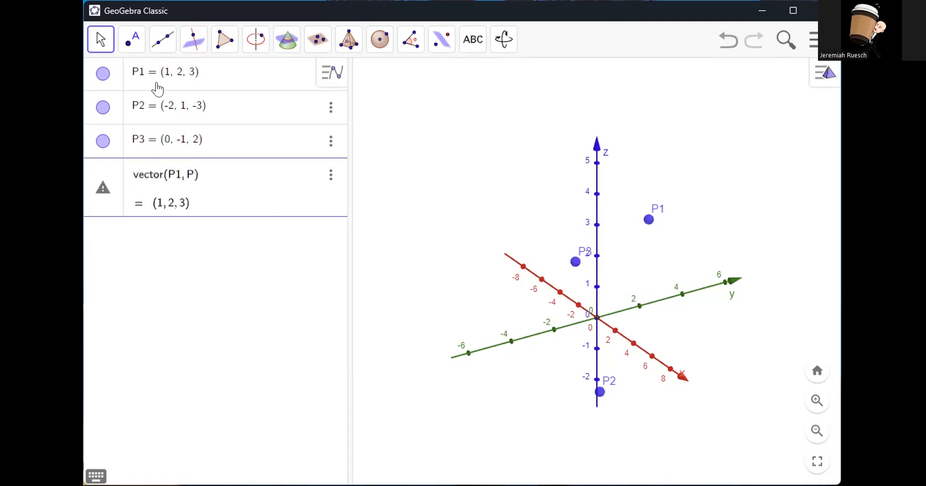
{"action": "key", "text": "Return"}
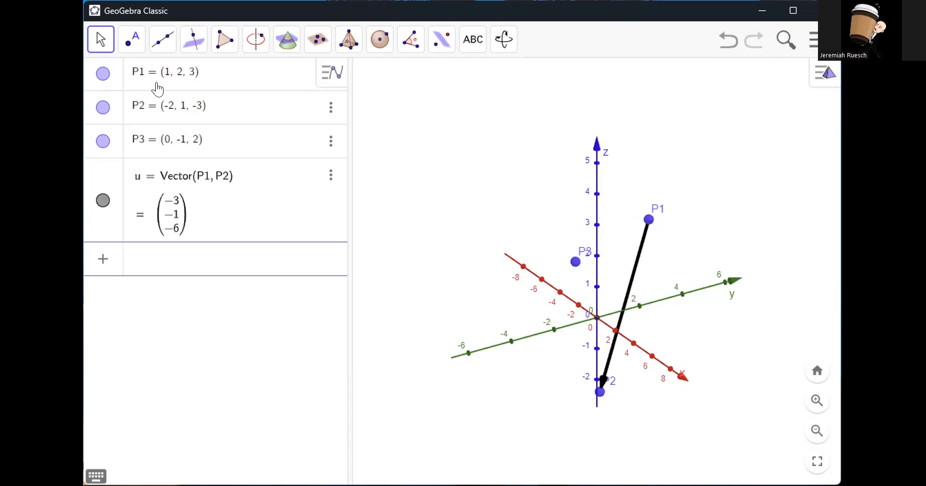
Create the vector from point P1 to point P3
{"action": "type", "text": "vector(P"}
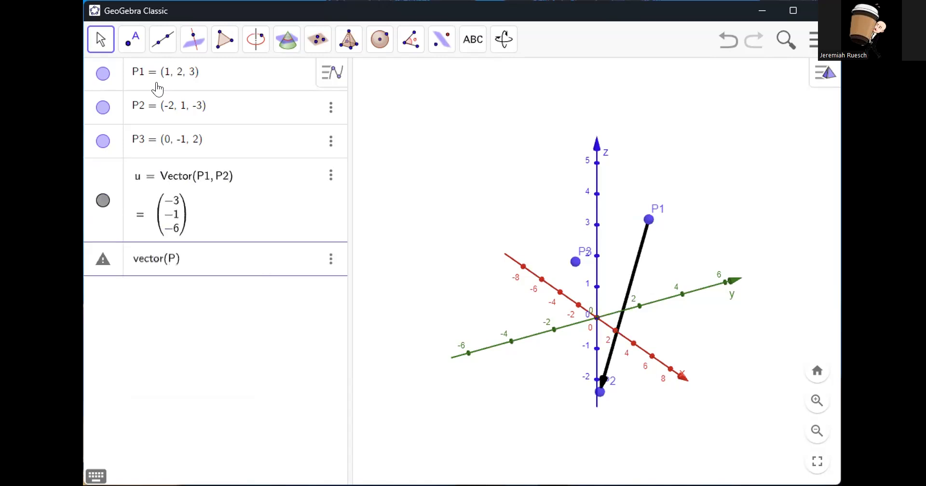
{"action": "type", "text": "1, P3"}
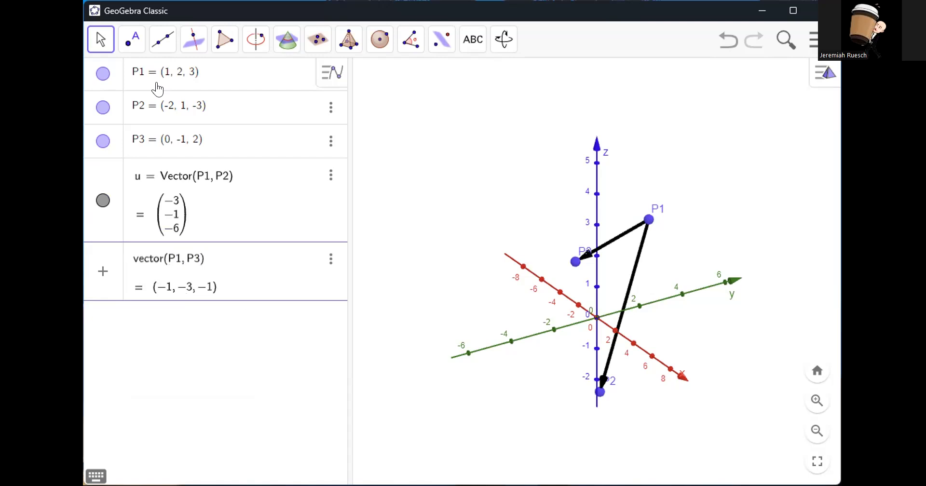
{"action": "key", "text": "Return"}
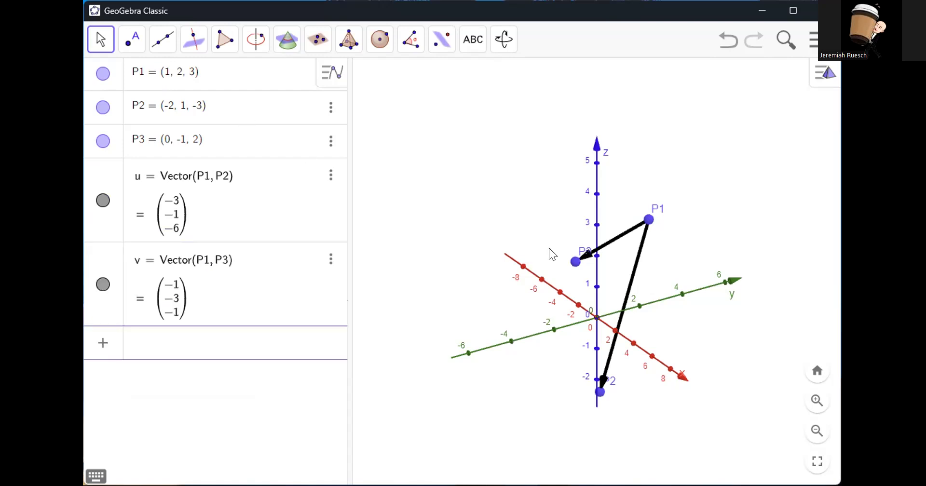
Calculate the cross product of vectors u and v with cross(u,v)
{"action": "left_click_drag", "start_coordinate": [691, 345], "coordinate": [456, 335]}
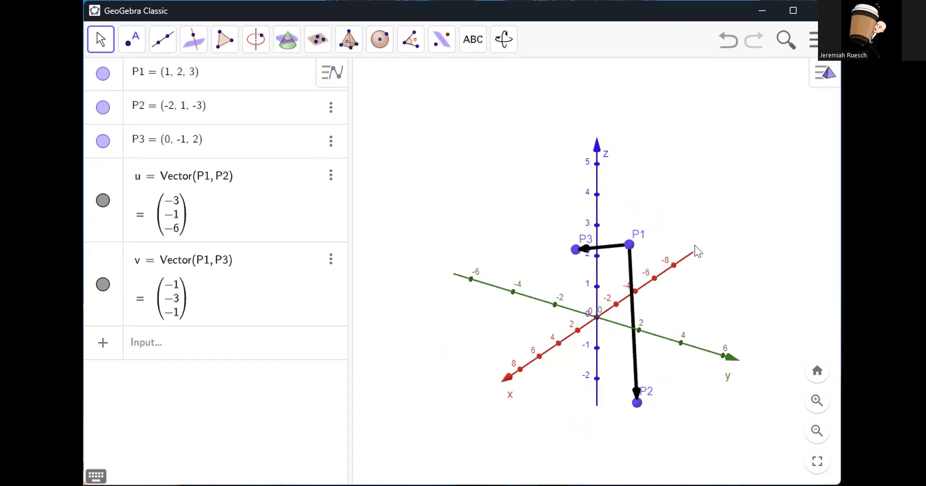
{"action": "left_click", "coordinate": [254, 354]}
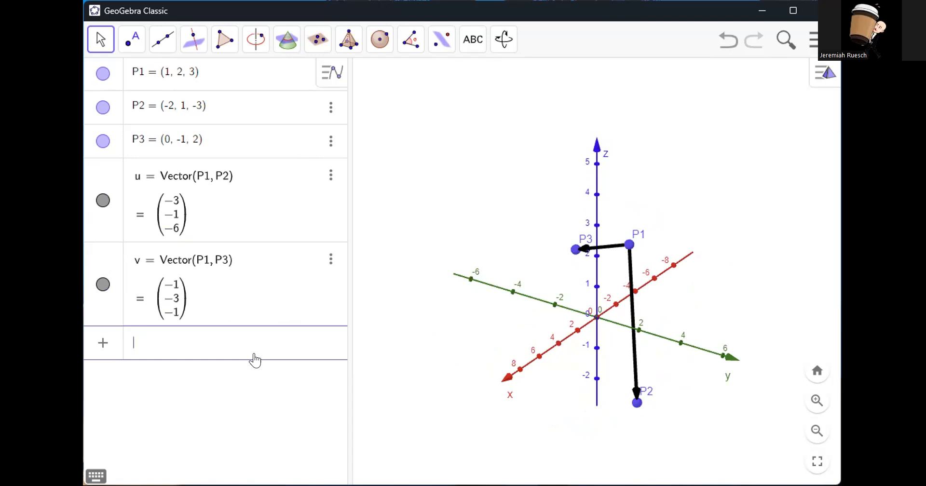
{"action": "type", "text": "cor"}
{"action": "key", "text": "BackSpace"}
{"action": "key", "text": "BackSpace"}
{"action": "type", "text": "ro"}
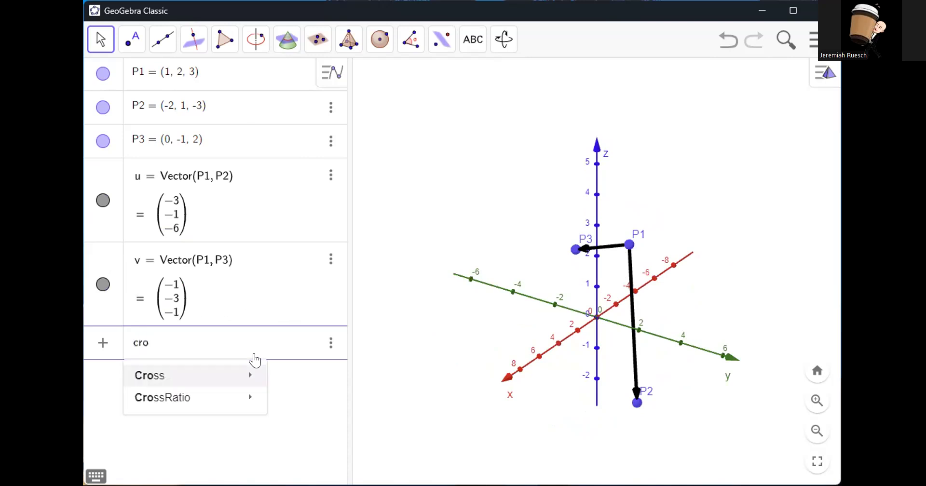
{"action": "type", "text": "ss("}
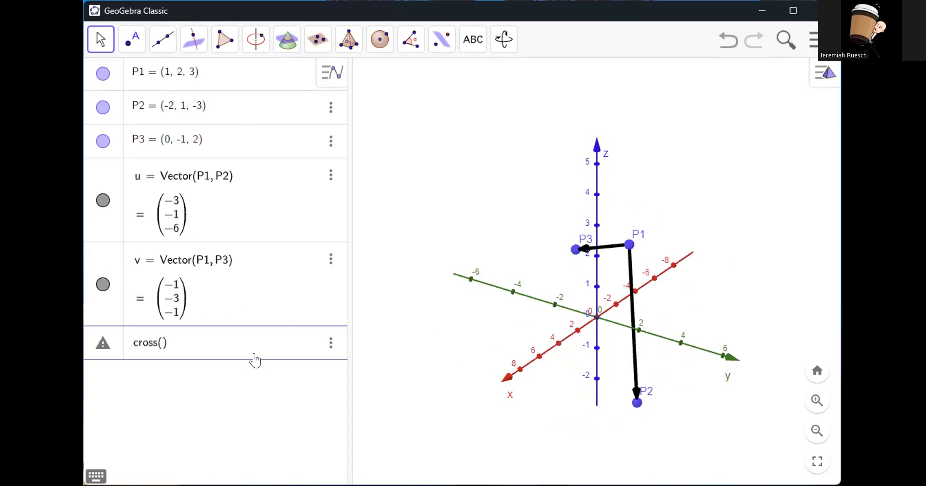
{"action": "type", "text": "u,v"}
{"action": "key", "text": "Return"}
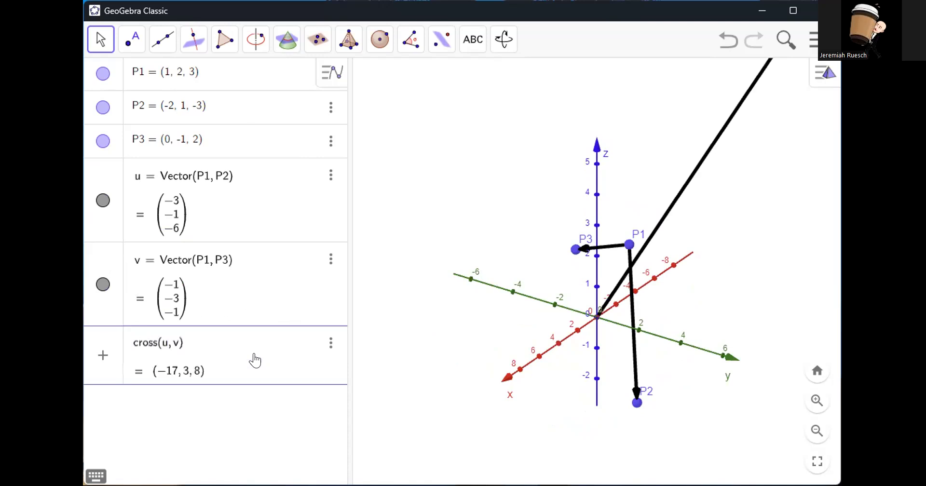
{"action": "key", "text": "Return"}
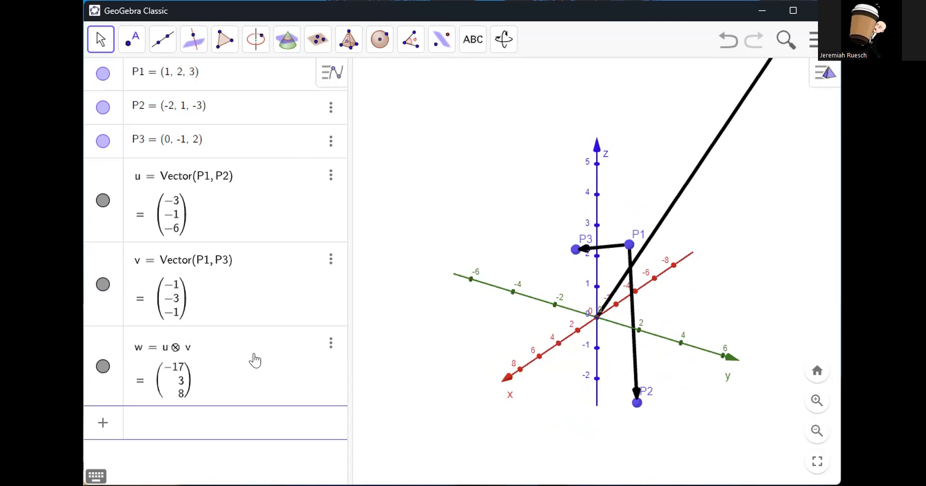
Create the unit vector of the cross product w as w/sqrt(dot(w,w))
{"action": "left_click_drag", "start_coordinate": [684, 303], "coordinate": [527, 280]}
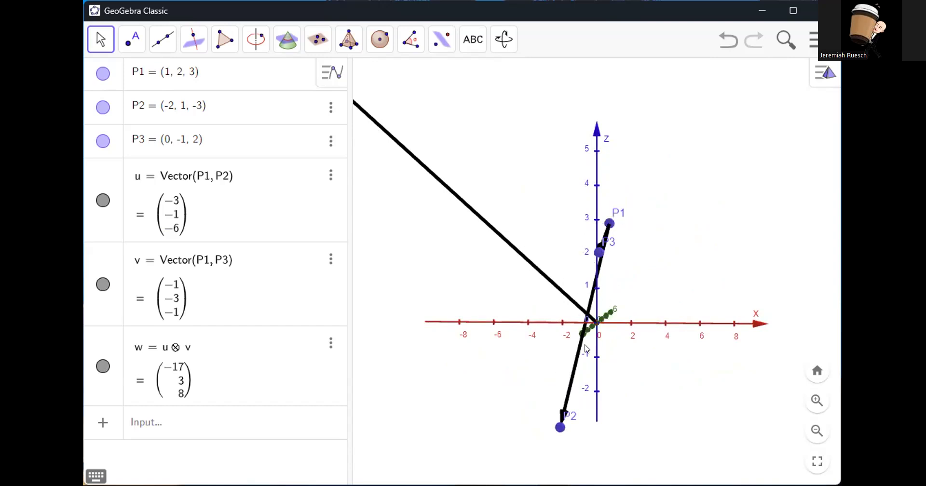
{"action": "left_click_drag", "start_coordinate": [648, 361], "coordinate": [540, 349]}
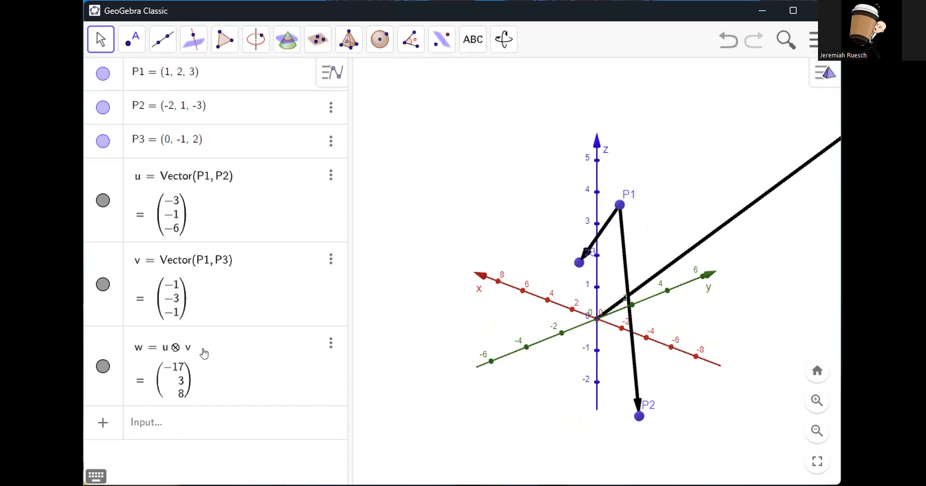
{"action": "left_click", "coordinate": [208, 351]}
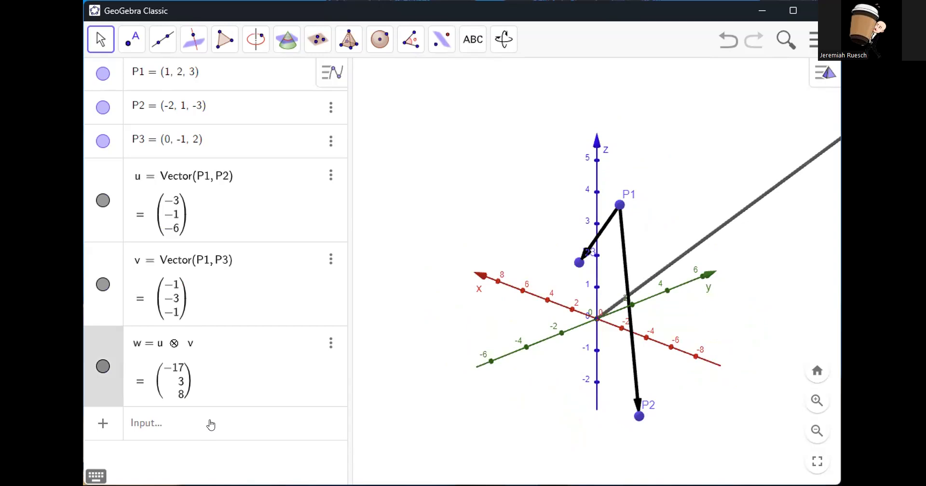
{"action": "left_click", "coordinate": [210, 425]}
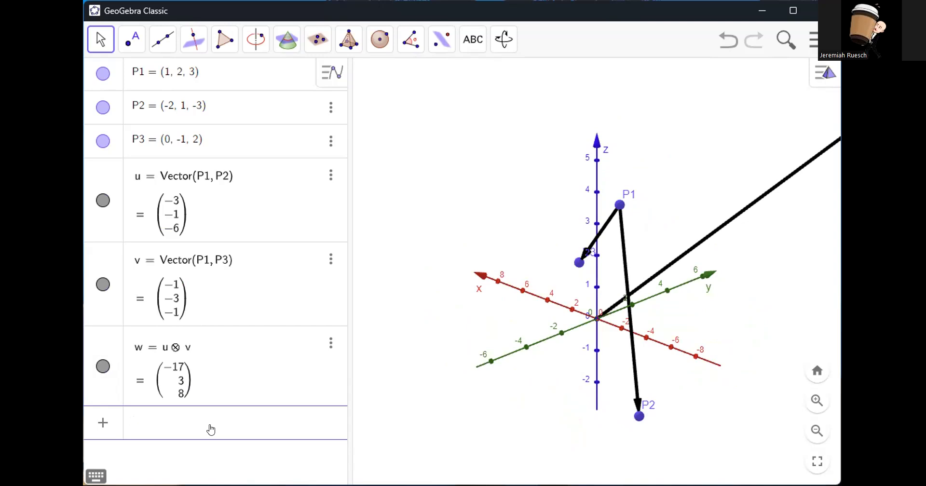
{"action": "type", "text": "w/sqrt(dot(w,w"}
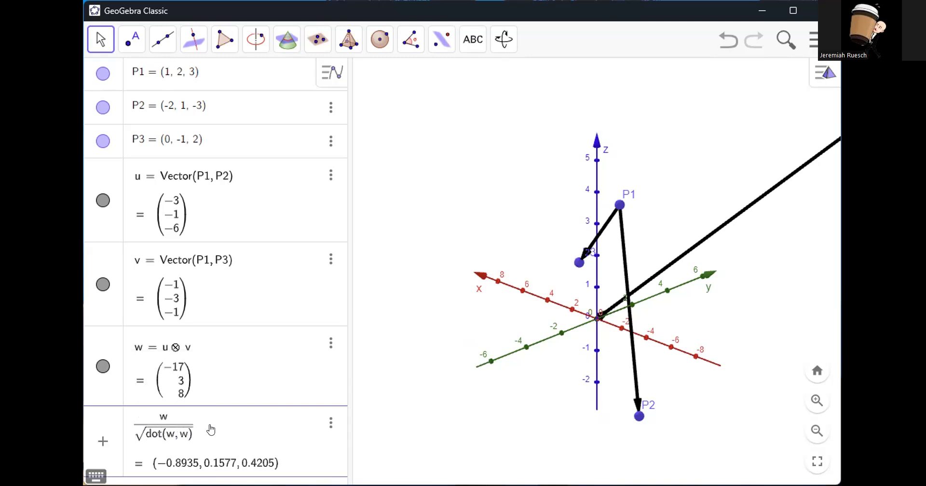
{"action": "key", "text": "Return"}
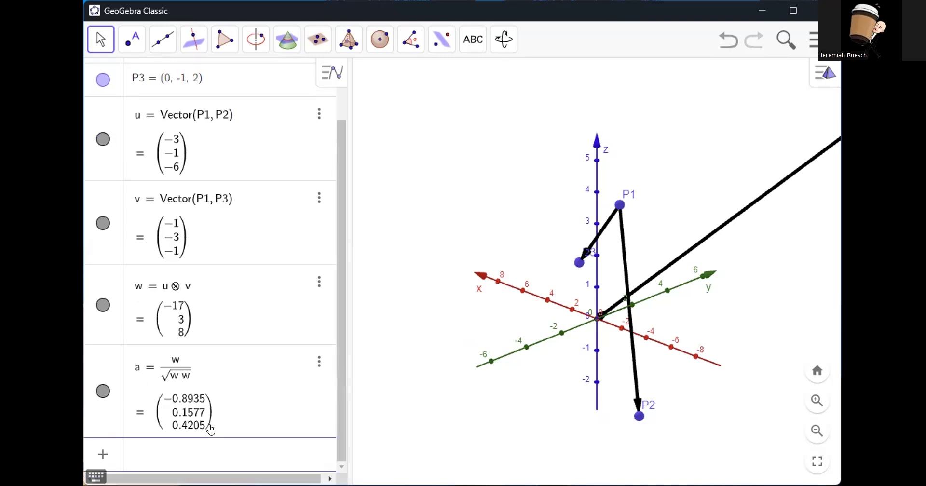
Hide vector w to examine the unit vector in the 3D view, and show w again
{"action": "left_click", "coordinate": [103, 305]}
{"action": "left_click_drag", "start_coordinate": [540, 358], "coordinate": [483, 349]}
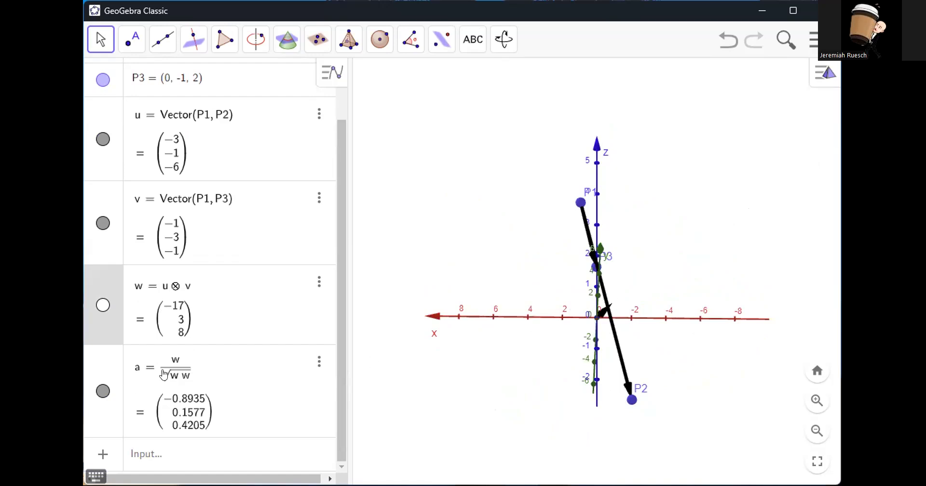
{"action": "left_click", "coordinate": [103, 305]}
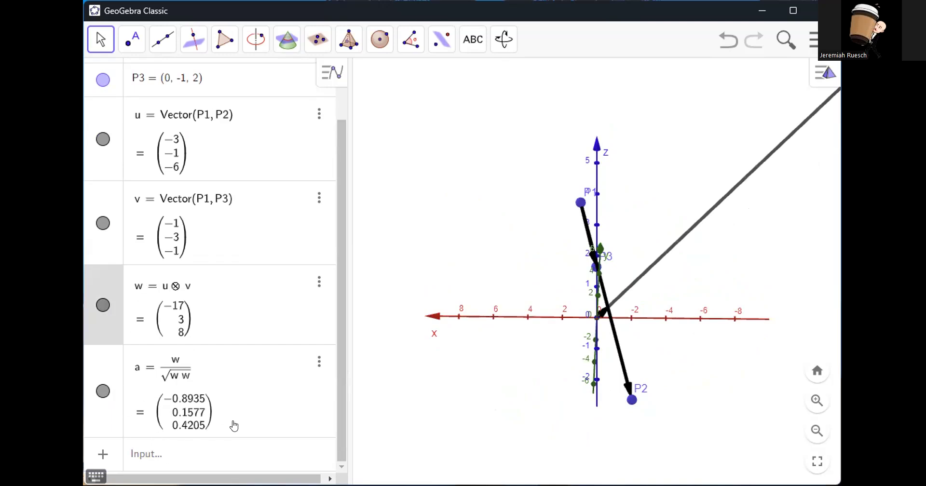
Try to enter the plane expression dot(w, vector((x,y,z)-P1)) as a new object
{"action": "left_click", "coordinate": [181, 451]}
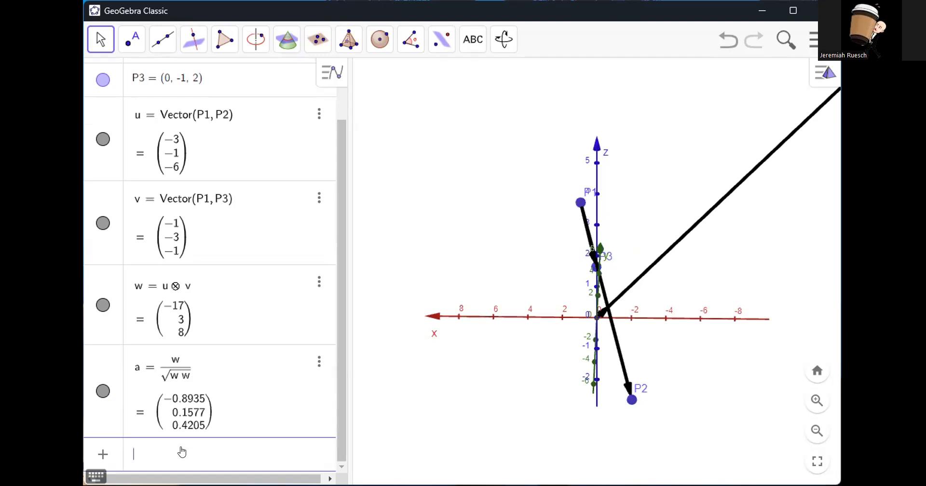
{"action": "type", "text": "n"}
{"action": "key", "text": "BackSpace"}
{"action": "scroll", "coordinate": [300, 265], "scroll_direction": "up", "scroll_amount": 1}
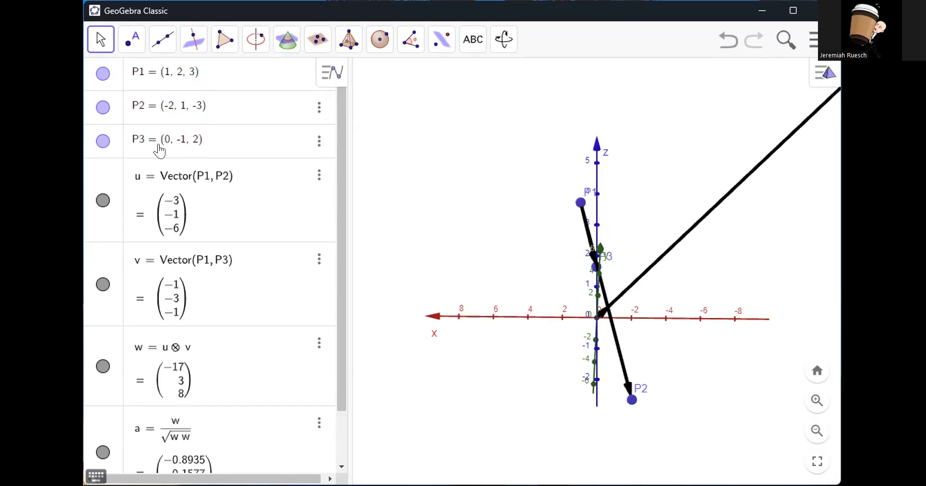
{"action": "scroll", "coordinate": [206, 332], "scroll_direction": "down", "scroll_amount": 2}
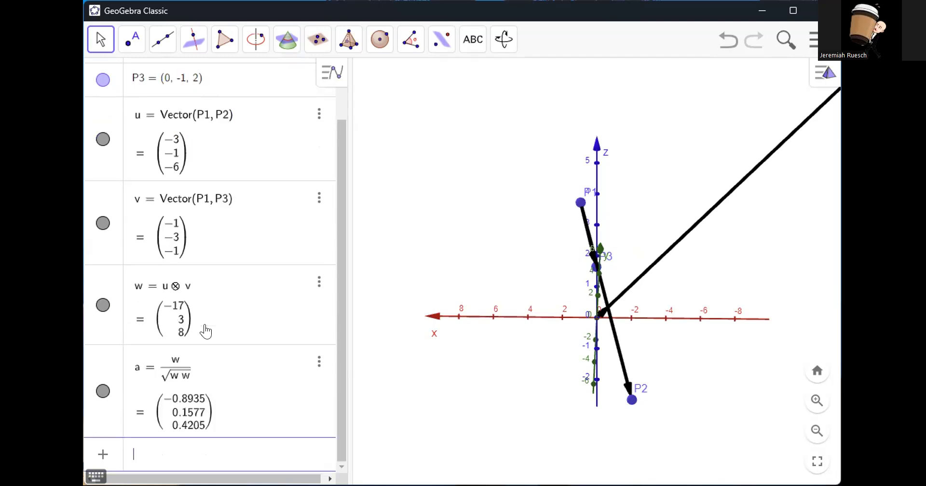
{"action": "left_click", "coordinate": [161, 465]}
{"action": "type", "text": "dot(w, vector("}
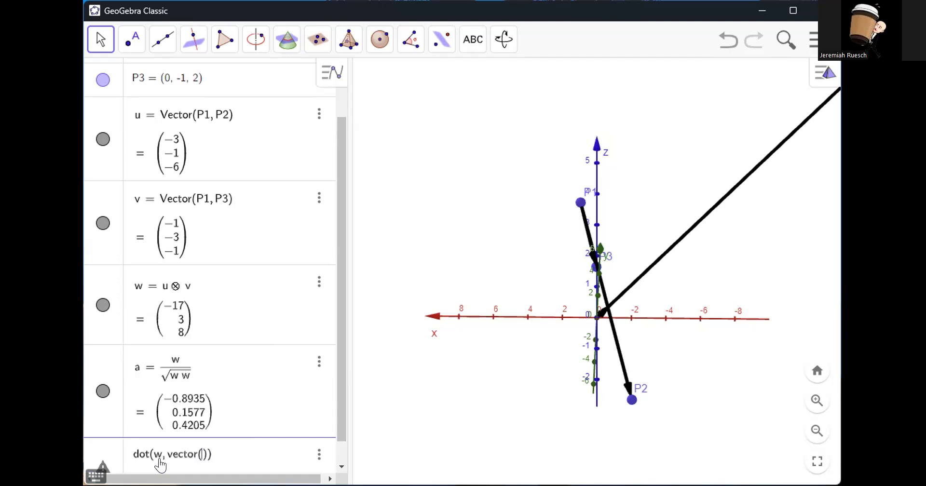
{"action": "type", "text": "0"}
{"action": "key", "text": "BackSpace"}
{"action": "type", "text": "O, p"}
{"action": "key", "text": "BackSpace"}
{"action": "type", "text": "P1"}
{"action": "key", "text": "BackSpace"}
{"action": "key", "text": "BackSpace"}
{"action": "key", "text": "BackSpace"}
{"action": "key", "text": "BackSpace"}
{"action": "type", "text": "(x,y,z)-P("}
{"action": "key", "text": "BackSpace"}
{"action": "type", "text": "1"}
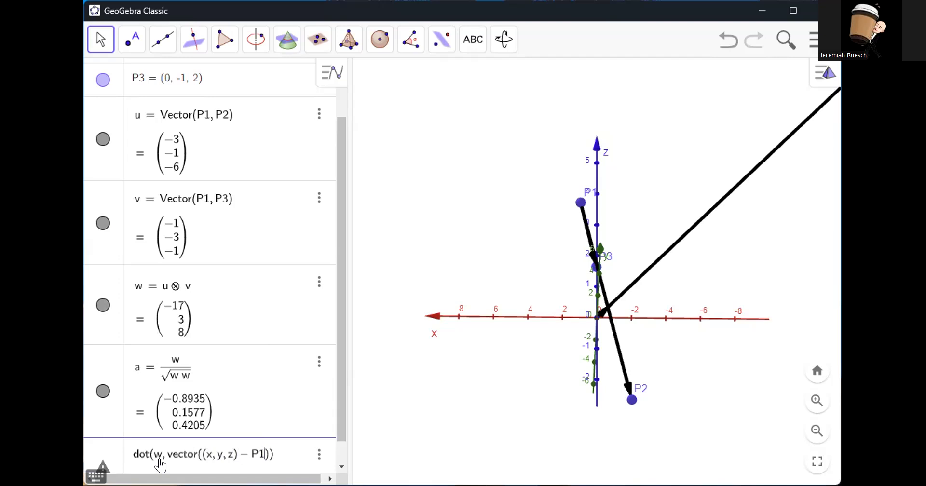
{"action": "key", "text": "Right"}
{"action": "key", "text": "Return"}
{"action": "key", "text": "Return"}
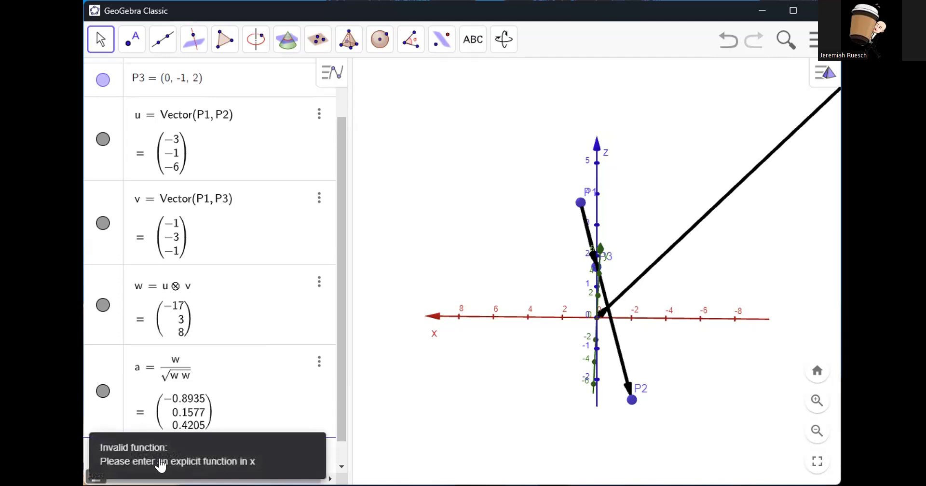
Clear the whole dot-product expression from the new input row
{"action": "left_click", "coordinate": [229, 461]}
{"action": "left_click", "coordinate": [284, 454]}
{"action": "left_click", "coordinate": [285, 454]}
{"action": "key", "text": "BackSpace"}
{"action": "key", "text": "BackSpace"}
{"action": "key", "text": "BackSpace"}
{"action": "key", "text": "BackSpace"}
{"action": "key", "text": "BackSpace"}
{"action": "key", "text": "BackSpace"}
{"action": "key", "text": "BackSpace"}
{"action": "key", "text": "BackSpace"}
{"action": "key", "text": "BackSpace"}
{"action": "key", "text": "BackSpace"}
{"action": "key", "text": "BackSpace"}
{"action": "key", "text": "BackSpace"}
{"action": "key", "text": "BackSpace"}
{"action": "key", "text": "BackSpace"}
{"action": "key", "text": "BackSpace"}
{"action": "key", "text": "BackSpace"}
{"action": "key", "text": "BackSpace"}
{"action": "key", "text": "BackSpace"}
{"action": "key", "text": "BackSpace"}
{"action": "key", "text": "BackSpace"}
{"action": "key", "text": "BackSpace"}
{"action": "key", "text": "BackSpace"}
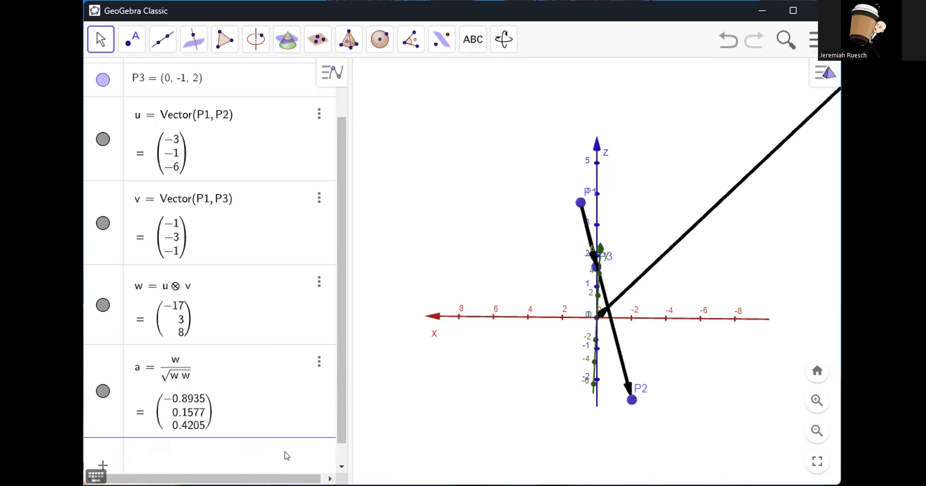
Define the plane expression -17*(x-x(P1))+3*(y-y(P1))+8*(z-z(P1)) from the components of w and point P1
{"action": "type", "text": "-17*(x-"}
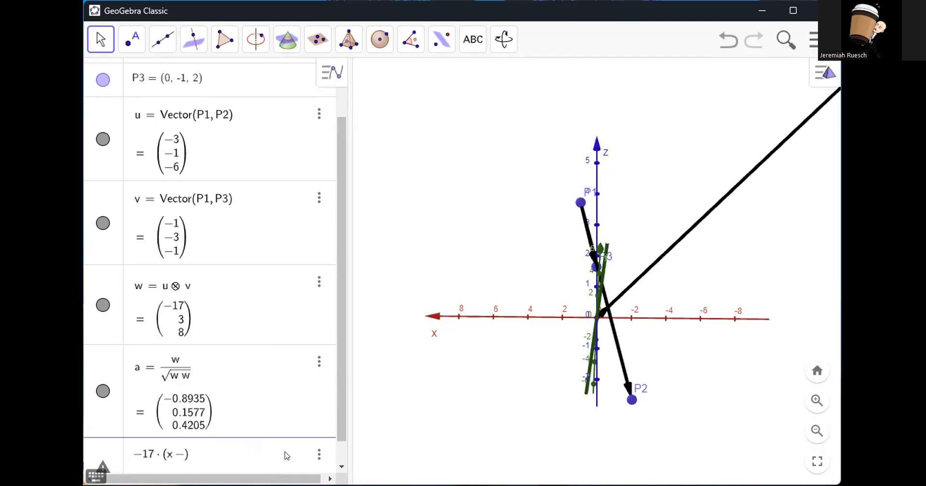
{"action": "type", "text": "x(P1"}
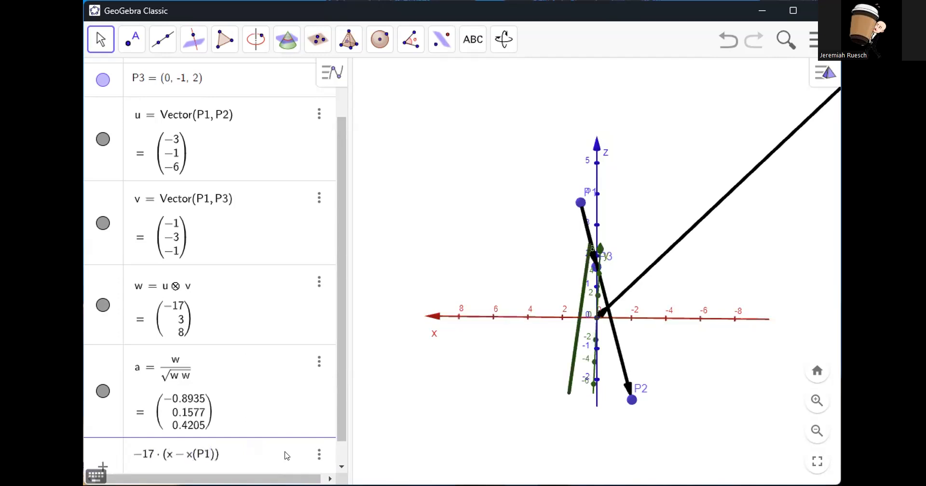
{"action": "type", "text": "+"}
{"action": "type", "text": "3"}
{"action": "type", "text": "*(y-"}
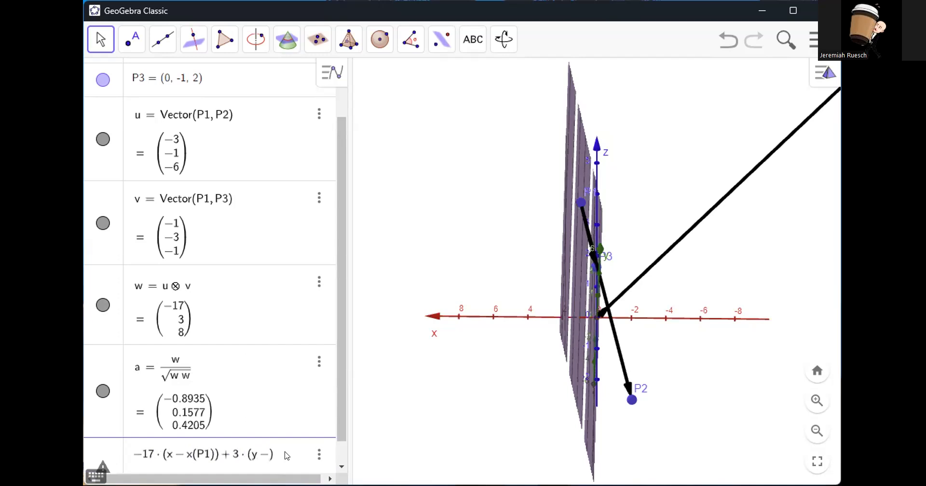
{"action": "type", "text": "x"}
{"action": "key", "text": "BackSpace"}
{"action": "type", "text": "y(P1)"}
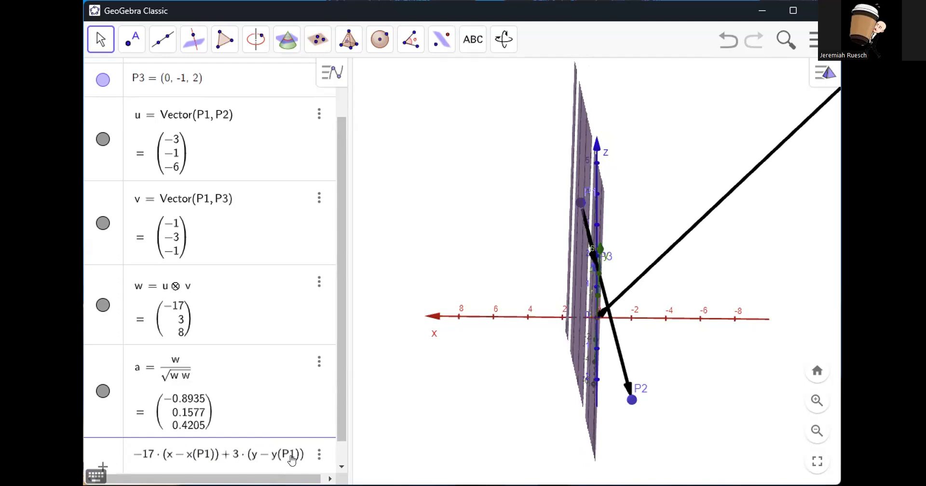
{"action": "type", "text": "+8"}
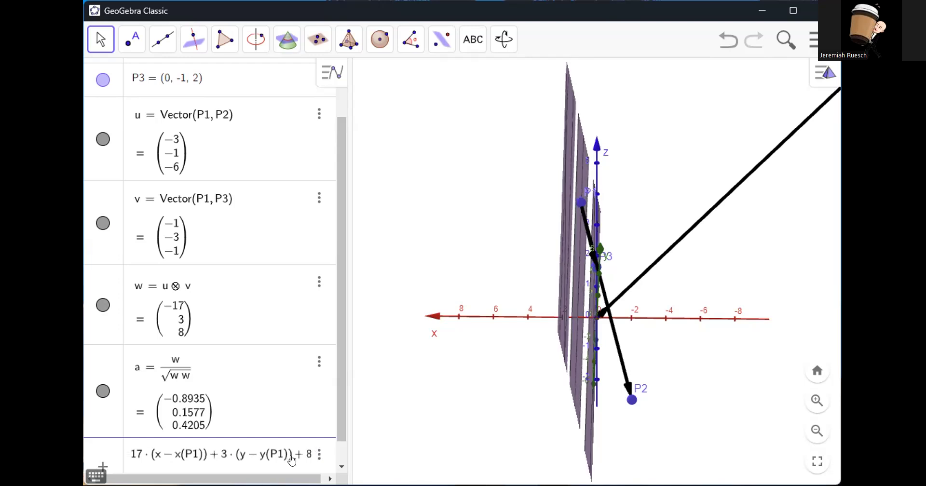
{"action": "type", "text": "*"}
{"action": "type", "text": "("}
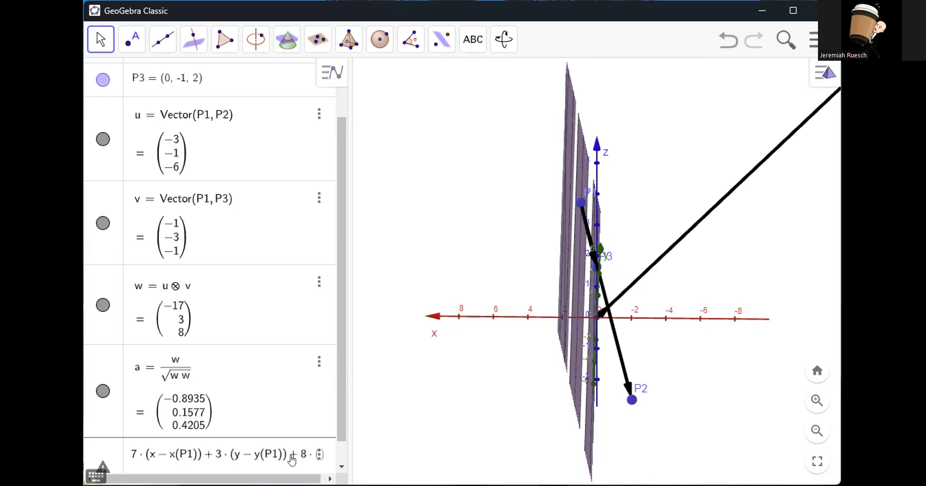
{"action": "type", "text": "z-"}
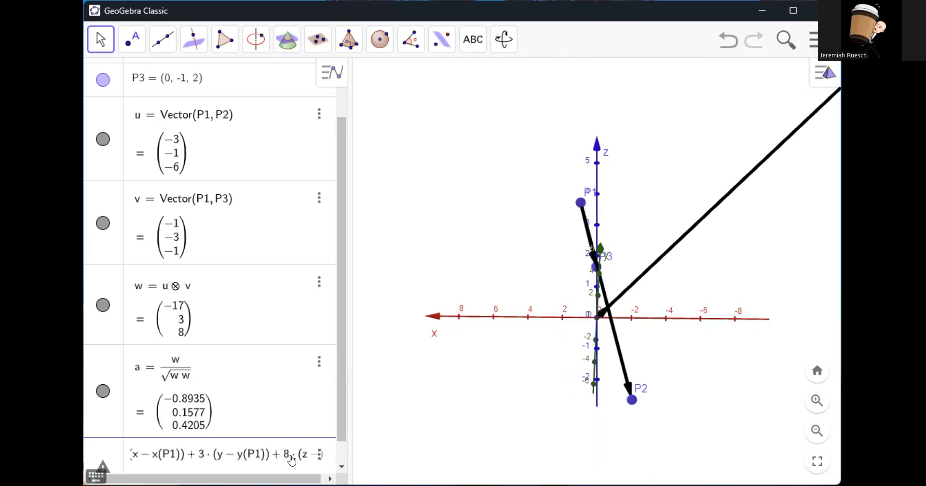
{"action": "type", "text": "z(P1"}
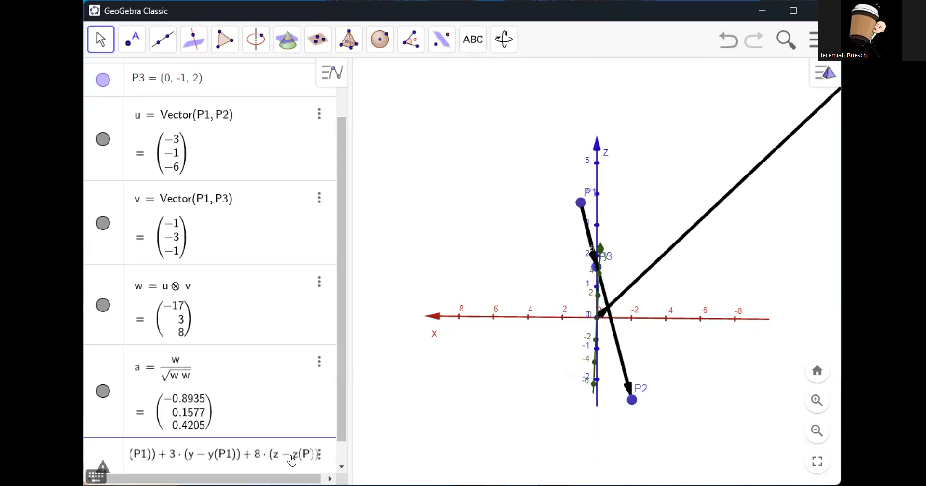
{"action": "type", "text": ")"}
{"action": "key", "text": "Return"}
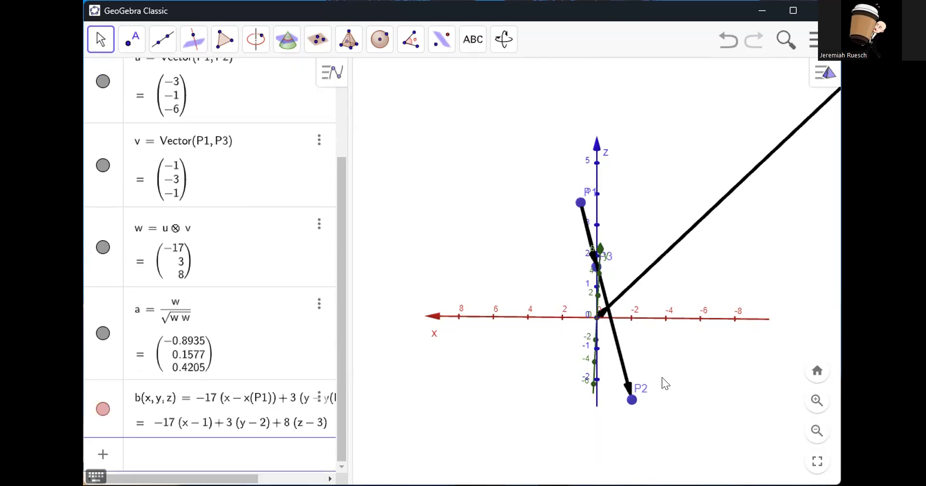
Toggle the visibility of the function b(x,y,z) off and on to check whether it is drawn in the 3D view
{"action": "left_click_drag", "start_coordinate": [661, 377], "coordinate": [582, 424]}
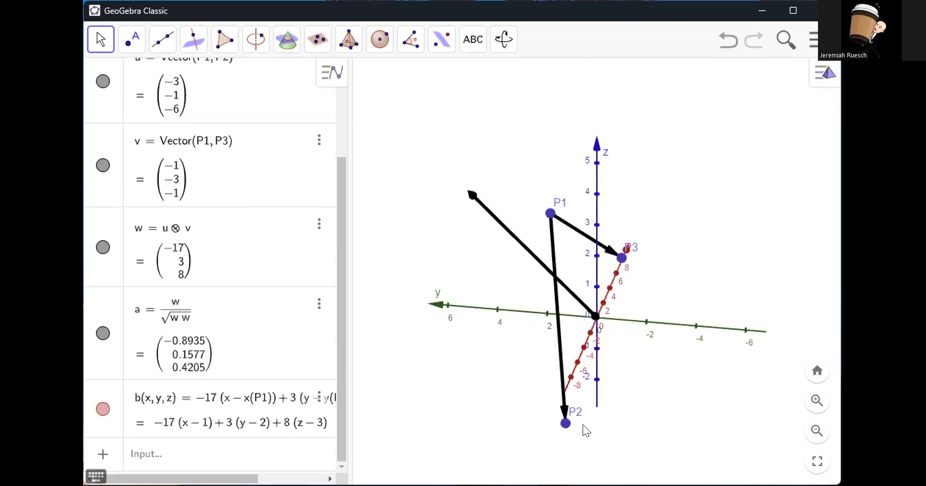
{"action": "left_click", "coordinate": [102, 410]}
{"action": "left_click", "coordinate": [102, 409]}
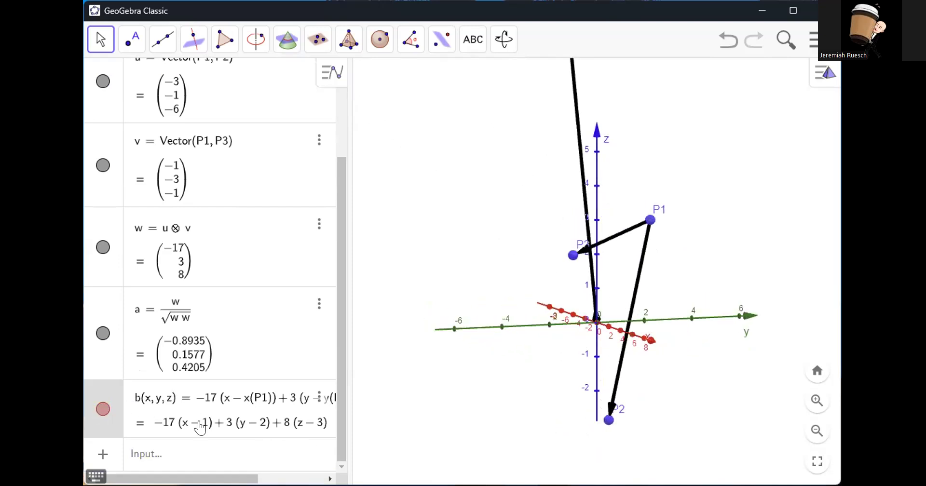
{"action": "left_click_drag", "start_coordinate": [441, 414], "coordinate": [375, 428]}
{"action": "left_click", "coordinate": [330, 428]}
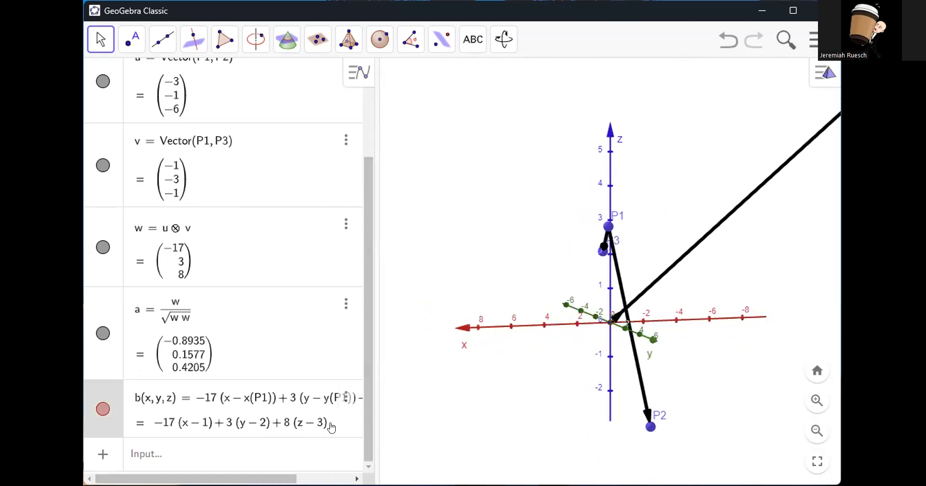
{"action": "left_click", "coordinate": [251, 402]}
{"action": "left_click", "coordinate": [429, 408]}
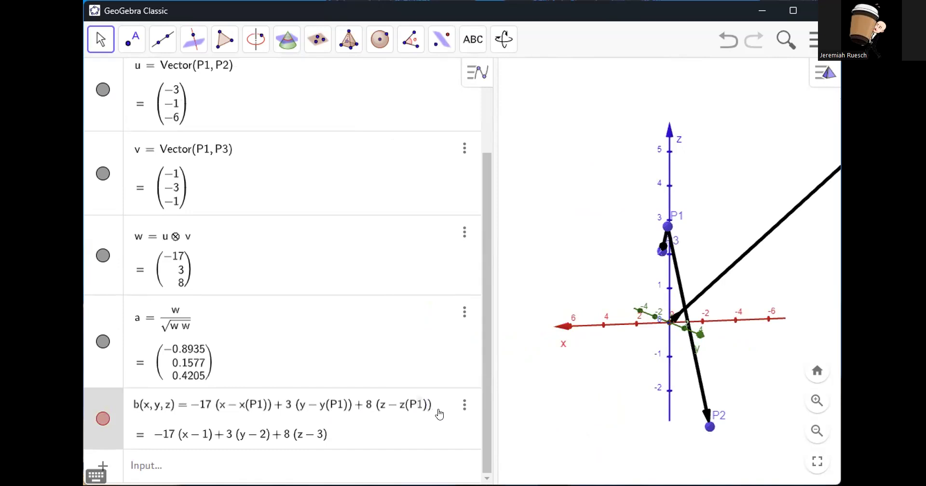
{"action": "left_click", "coordinate": [188, 404]}
{"action": "key", "text": "BackSpace"}
{"action": "key", "text": "BackSpace"}
{"action": "key", "text": "BackSpace"}
{"action": "key", "text": "BackSpace"}
{"action": "key", "text": "BackSpace"}
{"action": "key", "text": "BackSpace"}
{"action": "key", "text": "BackSpace"}
{"action": "key", "text": "BackSpace"}
{"action": "key", "text": "BackSpace"}
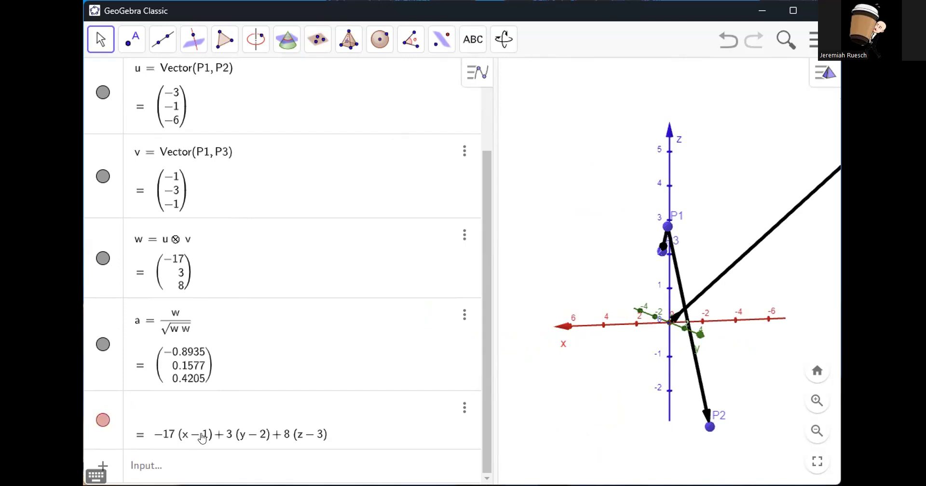
Duplicate the input of b(x,y,z) and set the copy equal to 0 to define the plane -17(x-x(P1))+3(y-y(P1))+8(z-z(P1))=0
{"action": "left_click", "coordinate": [463, 413]}
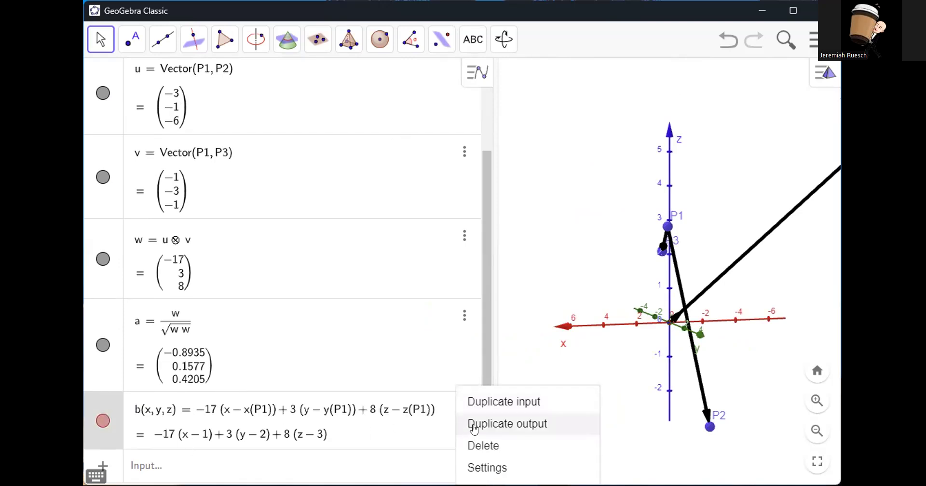
{"action": "left_click", "coordinate": [476, 402]}
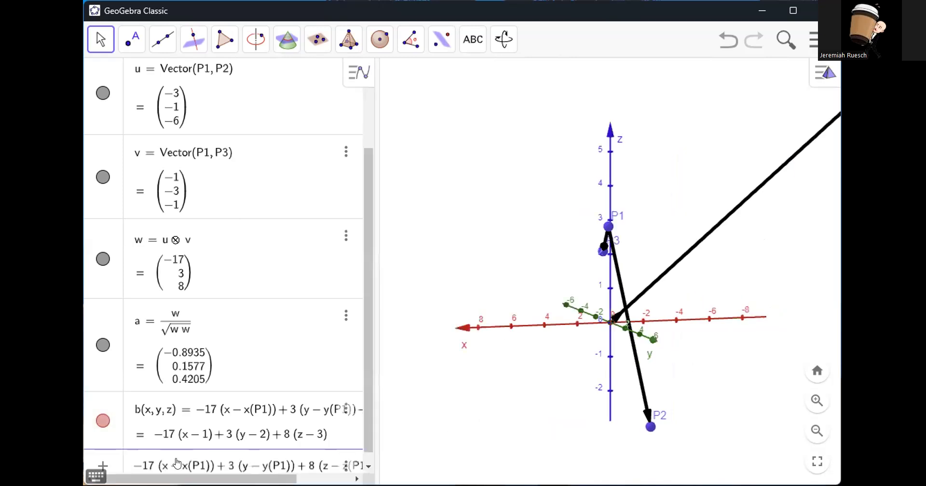
{"action": "scroll", "coordinate": [231, 408], "scroll_direction": "down", "scroll_amount": 1}
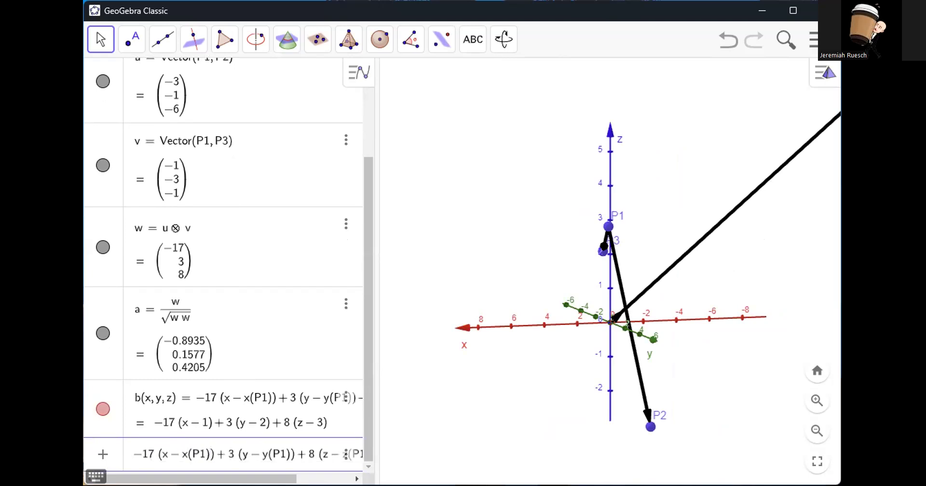
{"action": "left_click_drag", "start_coordinate": [262, 454], "coordinate": [286, 454]}
{"action": "key", "text": "End"}
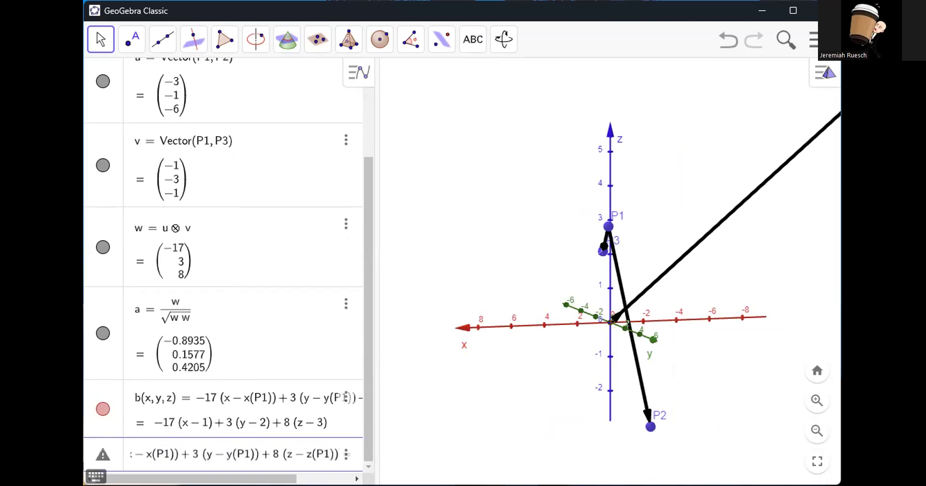
{"action": "type", "text": "=0"}
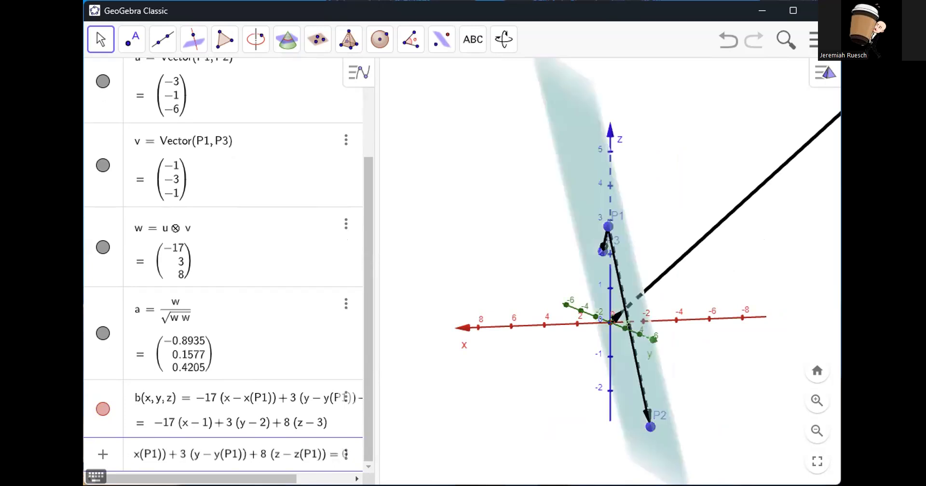
{"action": "key", "text": "Return"}
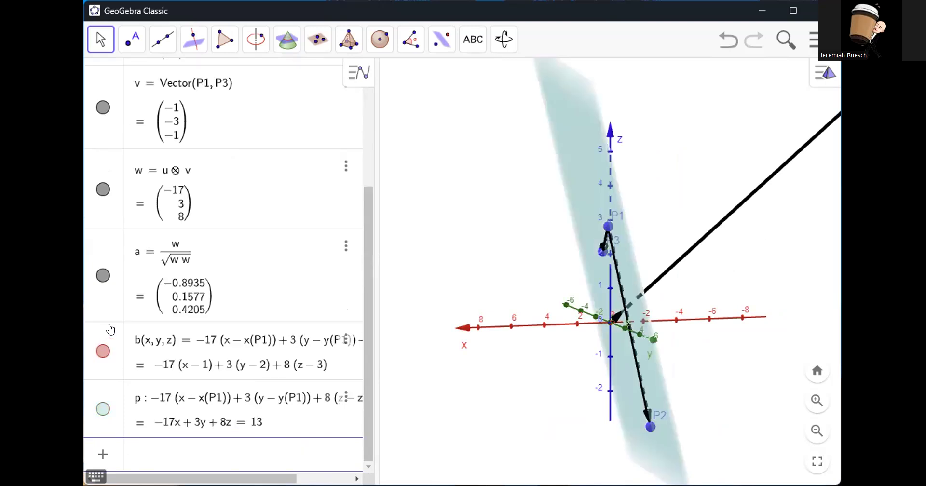
Delete the function b(x,y,z), keeping the plane equation
{"action": "left_click", "coordinate": [110, 331]}
{"action": "left_click", "coordinate": [345, 337]}
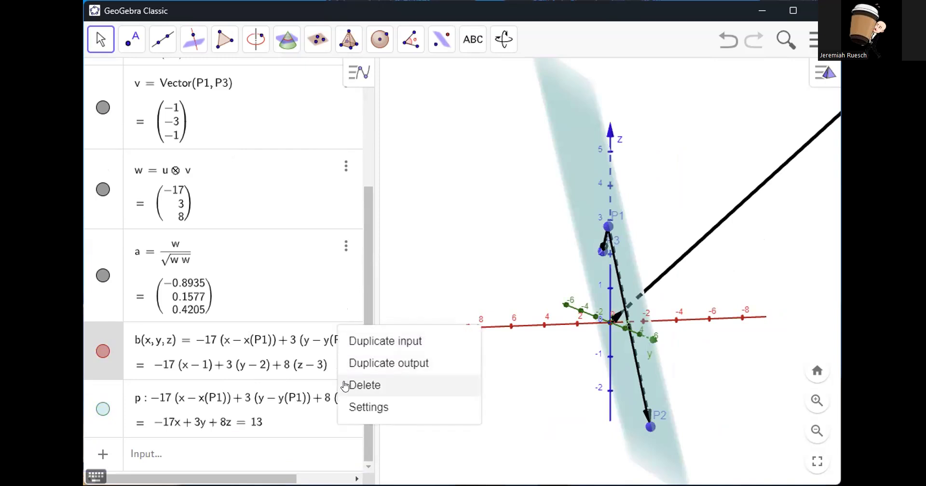
{"action": "left_click", "coordinate": [344, 386]}
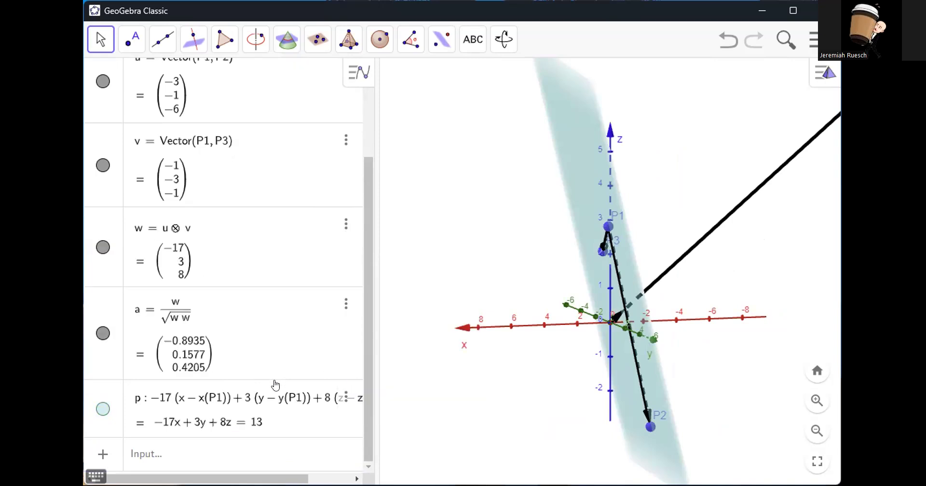
Examine the plane through P1, P2 and P3 from several angles, hiding and showing the normal vector w
{"action": "left_click_drag", "start_coordinate": [550, 396], "coordinate": [452, 352]}
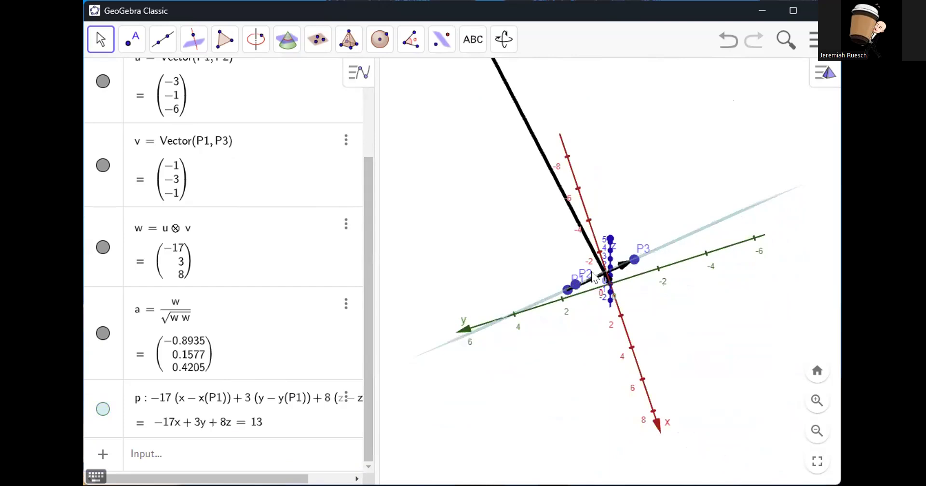
{"action": "left_click_drag", "start_coordinate": [657, 301], "coordinate": [560, 363]}
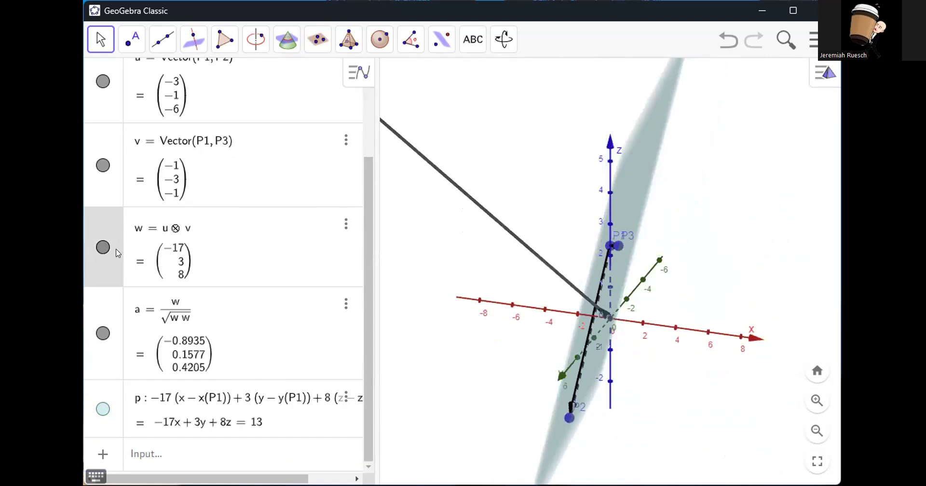
{"action": "left_click", "coordinate": [103, 247]}
{"action": "mouse_move", "coordinate": [669, 343]}
{"action": "left_mouse_down"}
{"action": "mouse_move", "coordinate": [704, 365]}
{"action": "mouse_move", "coordinate": [661, 315]}
{"action": "mouse_move", "coordinate": [661, 356]}
{"action": "left_mouse_up"}
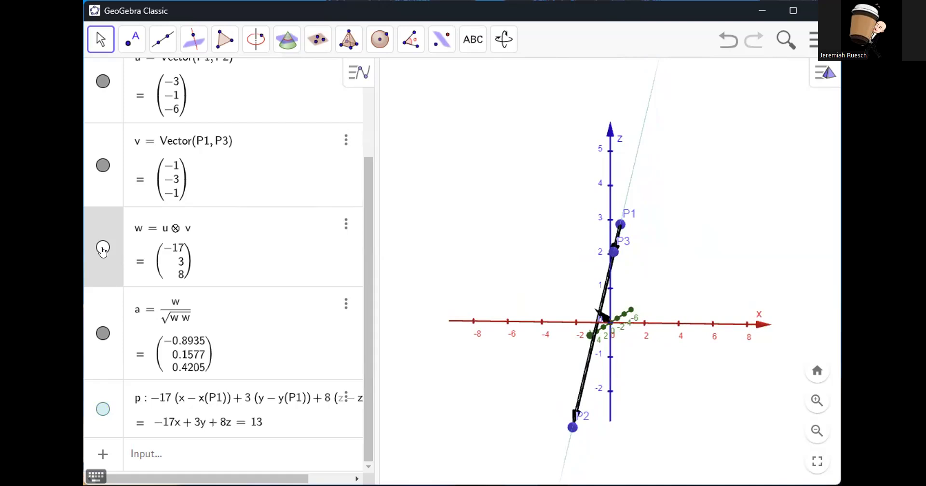
{"action": "left_click", "coordinate": [103, 248]}
{"action": "mouse_move", "coordinate": [680, 378]}
{"action": "left_mouse_down"}
{"action": "mouse_move", "coordinate": [682, 393]}
{"action": "mouse_move", "coordinate": [729, 370]}
{"action": "left_mouse_up"}
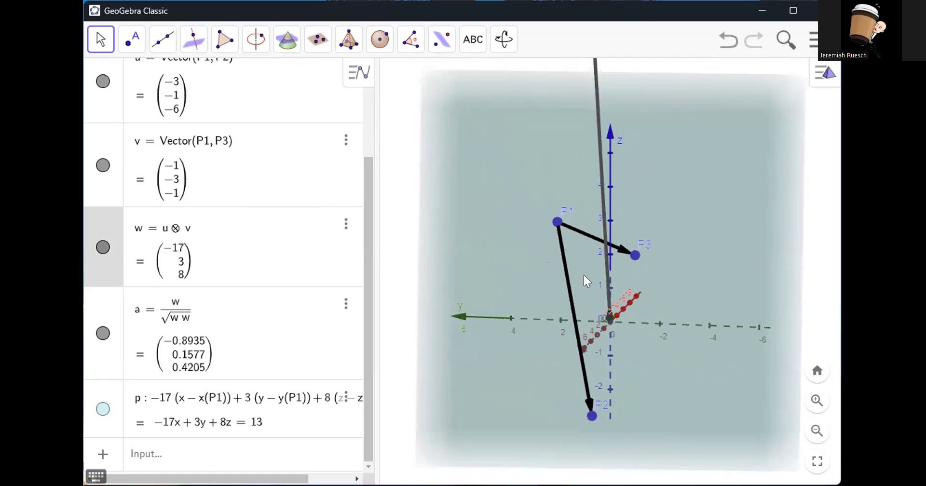
Calculate the length of the normal vector w as sqrt(dot(w, w))
{"action": "left_click", "coordinate": [266, 451]}
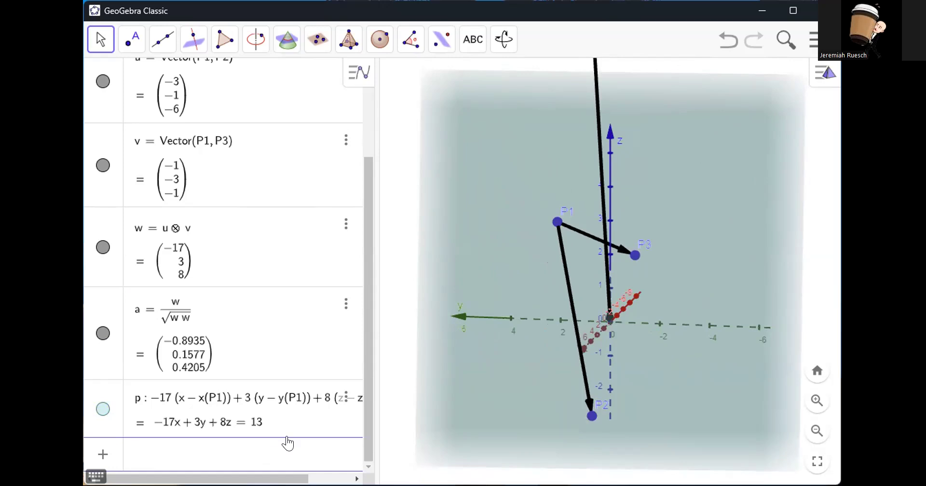
{"action": "type", "text": "cros"}
{"action": "key", "text": "BackSpace"}
{"action": "key", "text": "BackSpace"}
{"action": "key", "text": "BackSpace"}
{"action": "key", "text": "BackSpace"}
{"action": "type", "text": "sqrt"}
{"action": "type", "text": "(do"}
{"action": "type", "text": "t(w, w"}
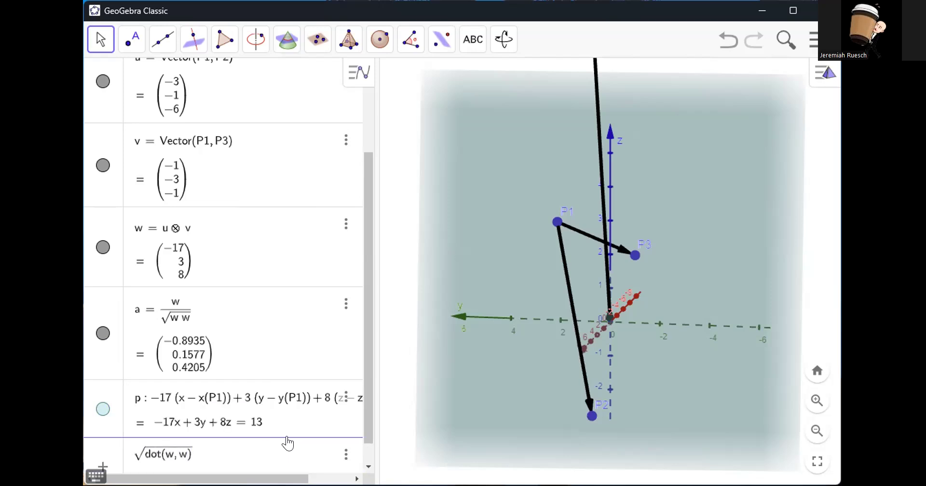
{"action": "key", "text": "Return"}
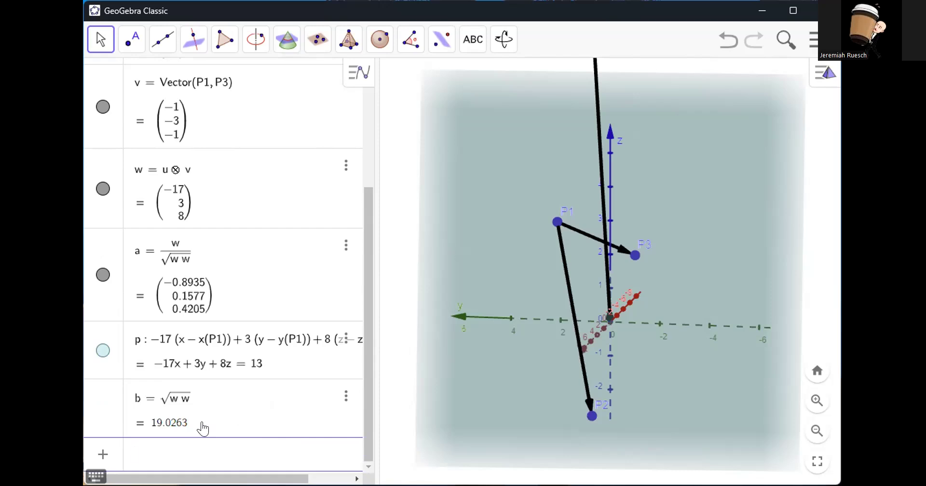
Create the vector from the origin O to point P3
{"action": "type", "text": "vec"}
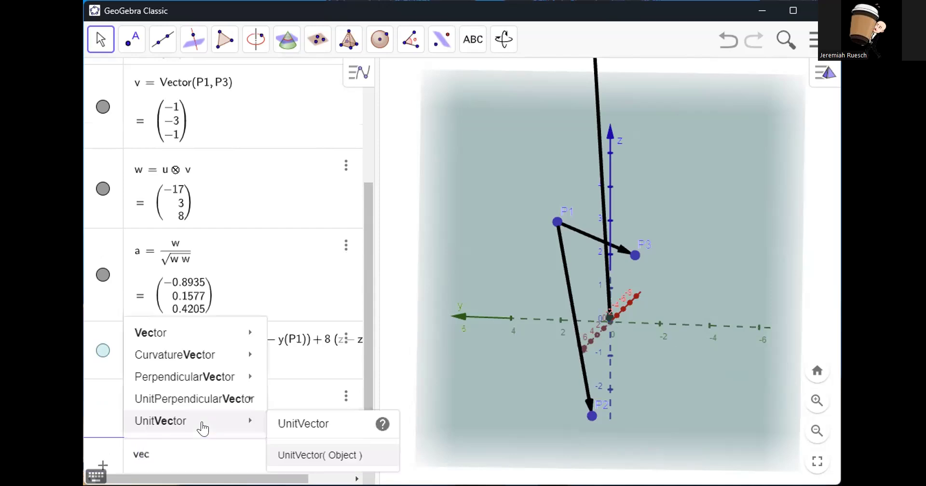
{"action": "type", "text": "tor(O"}
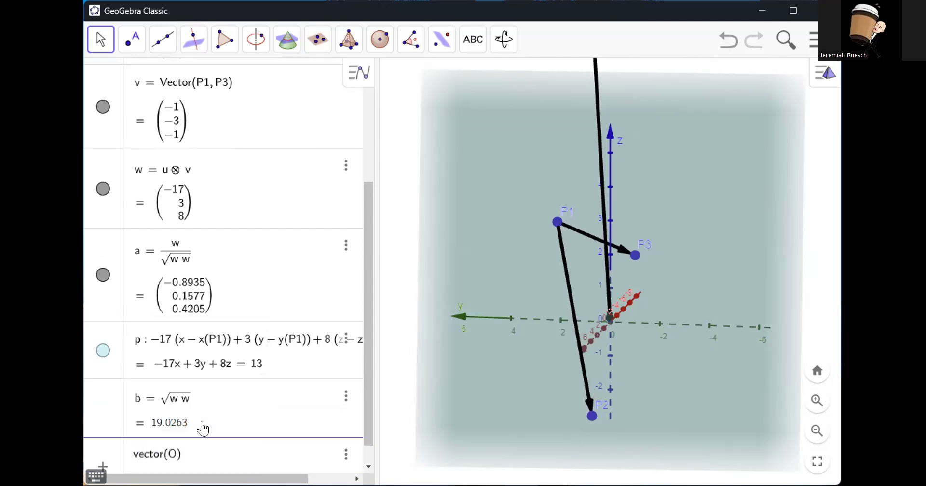
{"action": "key", "text": "BackSpace"}
{"action": "type", "text": "O,P3"}
{"action": "key", "text": "Return"}
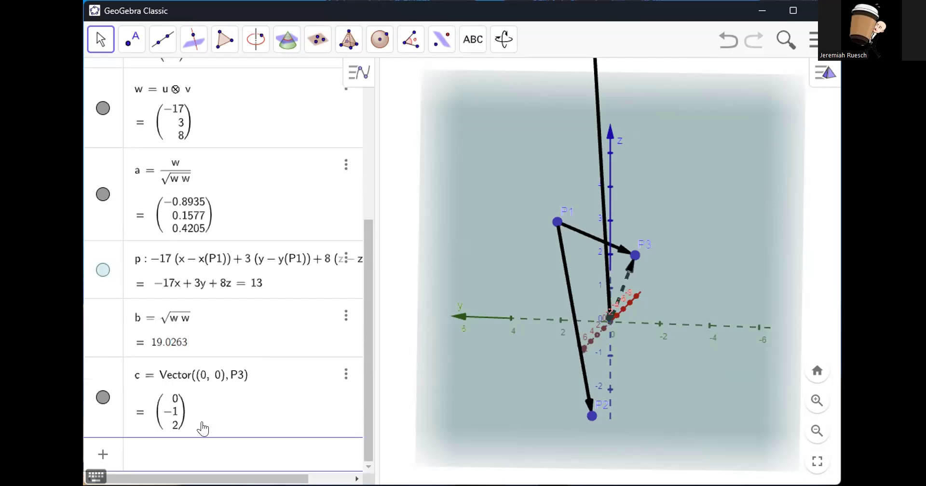
Check the vector from the origin to P3 against the plane from the side and delete it
{"action": "left_click_drag", "start_coordinate": [671, 366], "coordinate": [603, 372]}
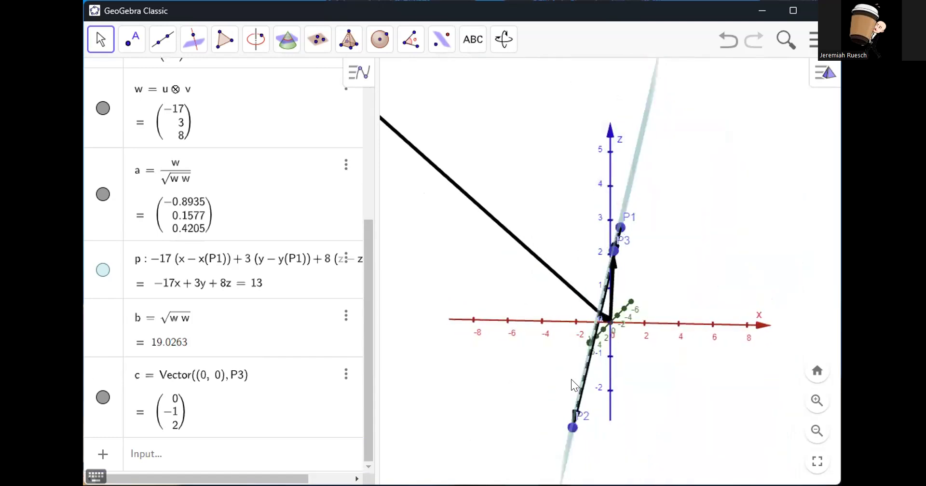
{"action": "left_click", "coordinate": [346, 376]}
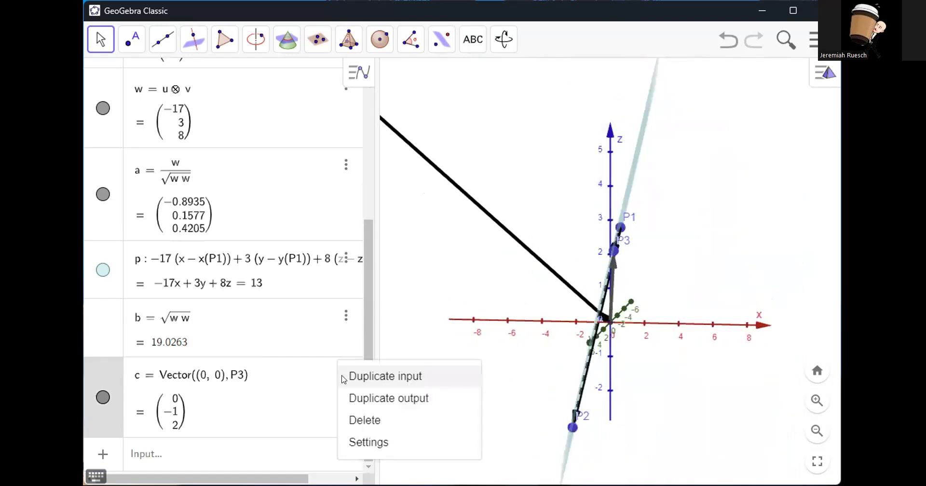
{"action": "left_click", "coordinate": [350, 420]}
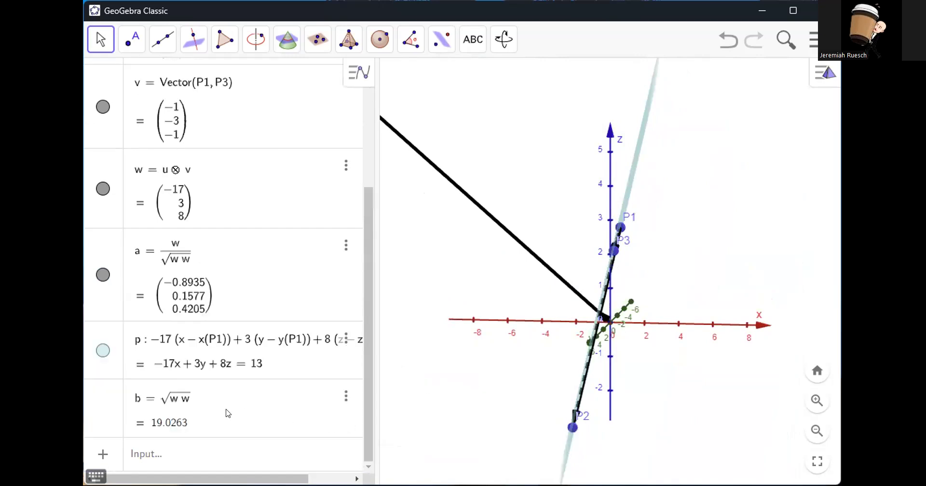
Create the vector from the origin O to the point (1,1,1)
{"action": "left_click", "coordinate": [244, 451]}
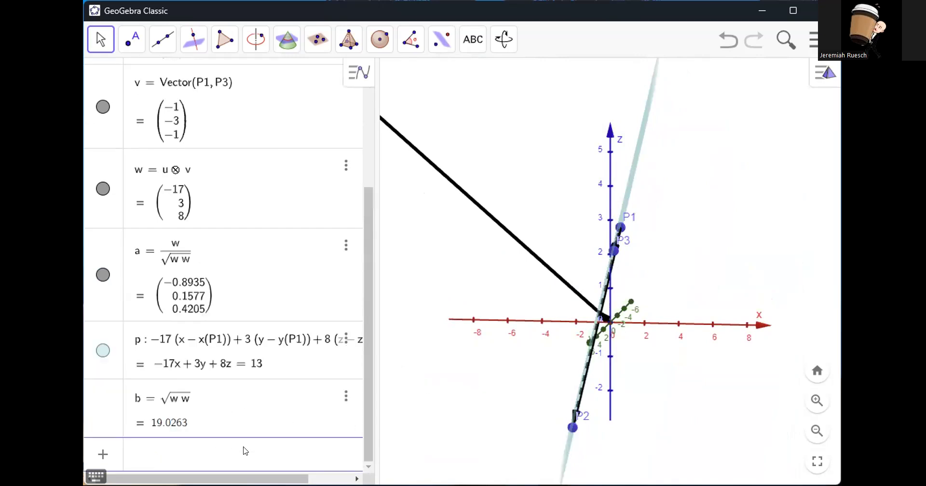
{"action": "type", "text": "vecot"}
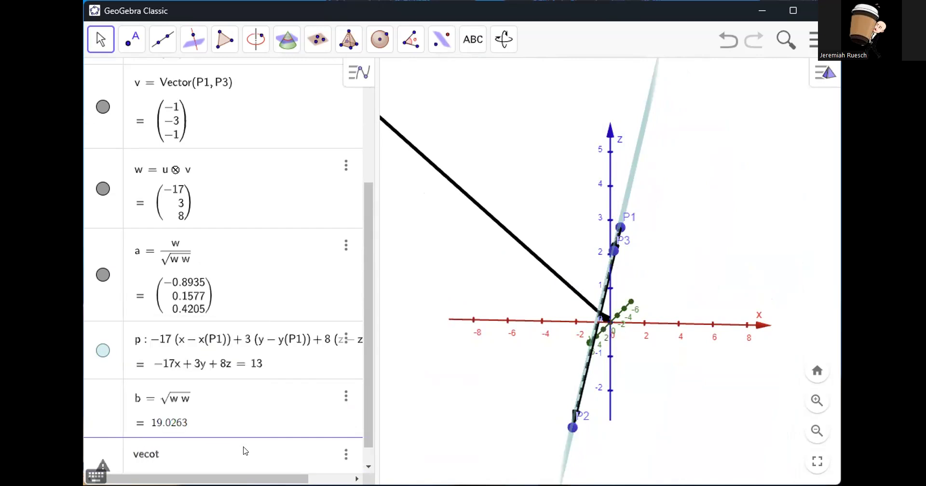
{"action": "key", "text": "BackSpace"}
{"action": "key", "text": "BackSpace"}
{"action": "type", "text": "tor(O, ("}
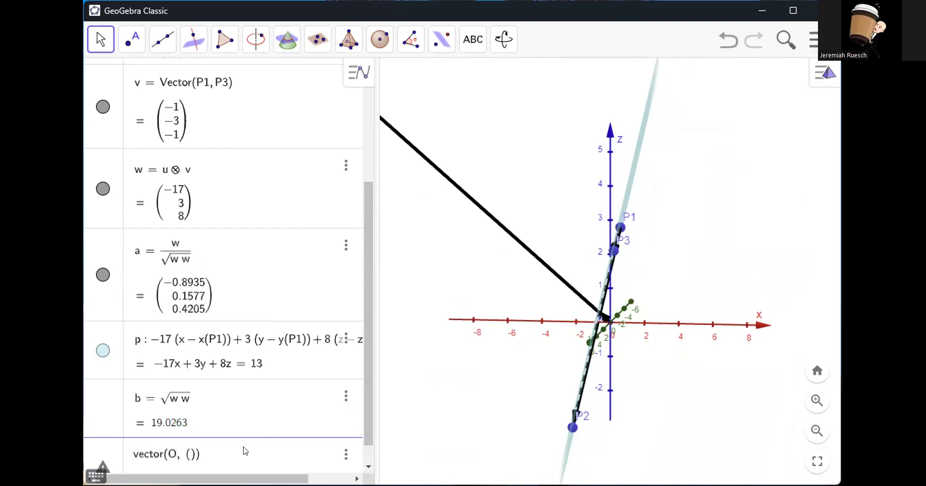
{"action": "type", "text": "1,1,1)"}
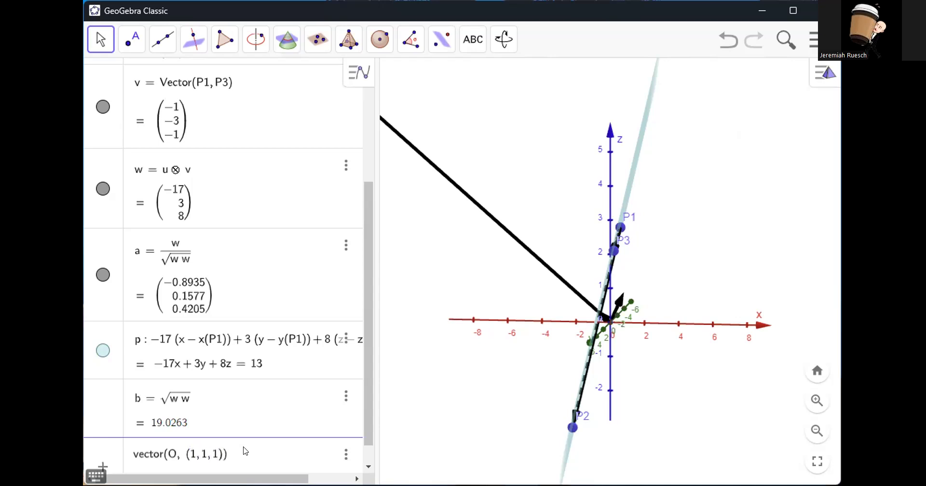
{"action": "key", "text": "Return"}
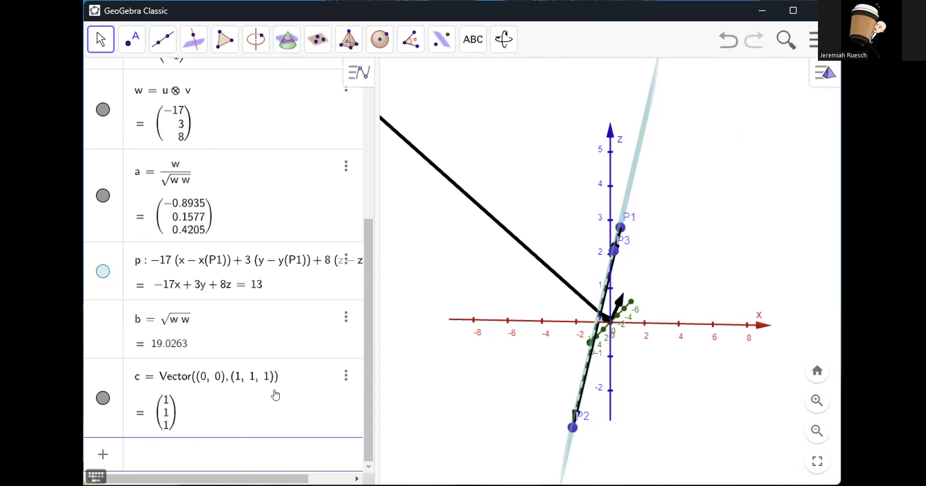
{"action": "type", "text": "dot(c, w"}
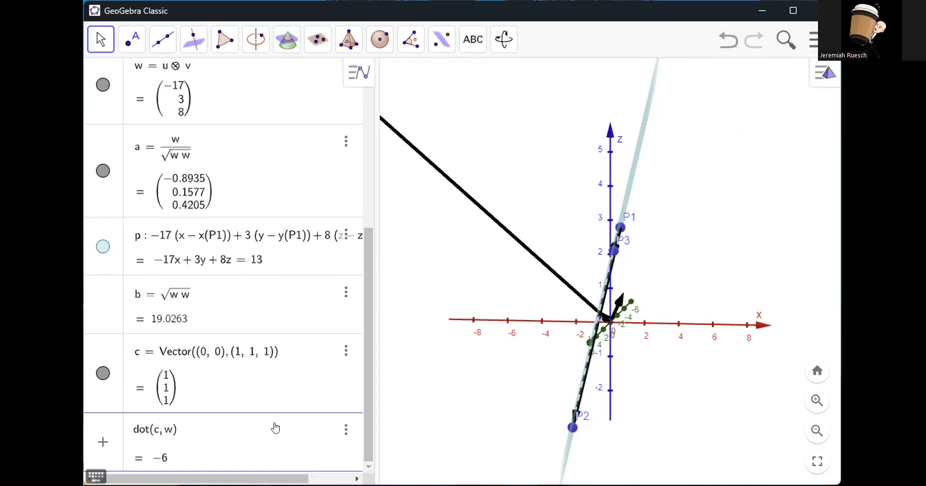
{"action": "left_click", "coordinate": [130, 436]}
{"action": "type", "text": "abs("}
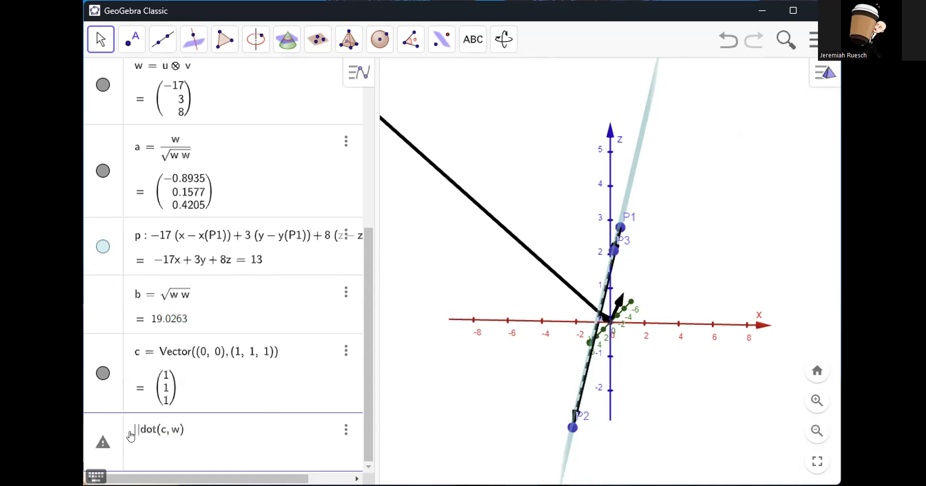
{"action": "key", "text": "BackSpace"}
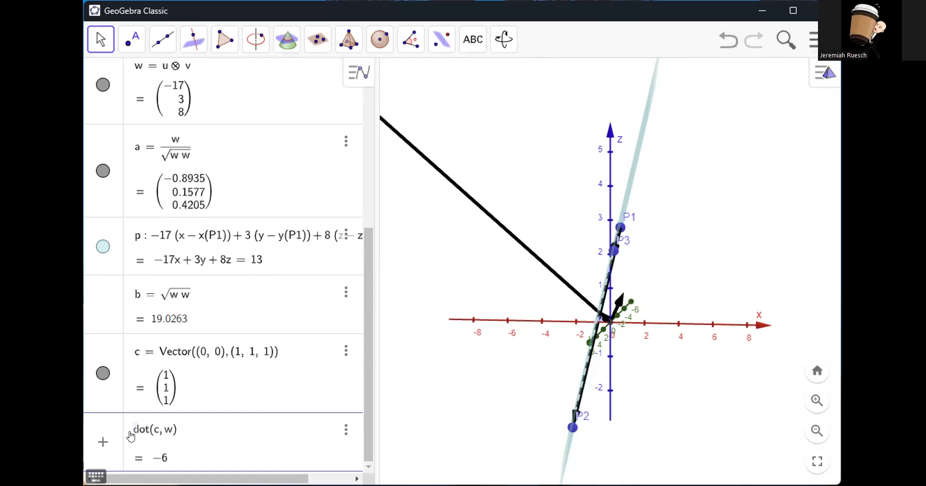
{"action": "key", "text": "ctrl+a"}
{"action": "key", "text": "BackSpace"}
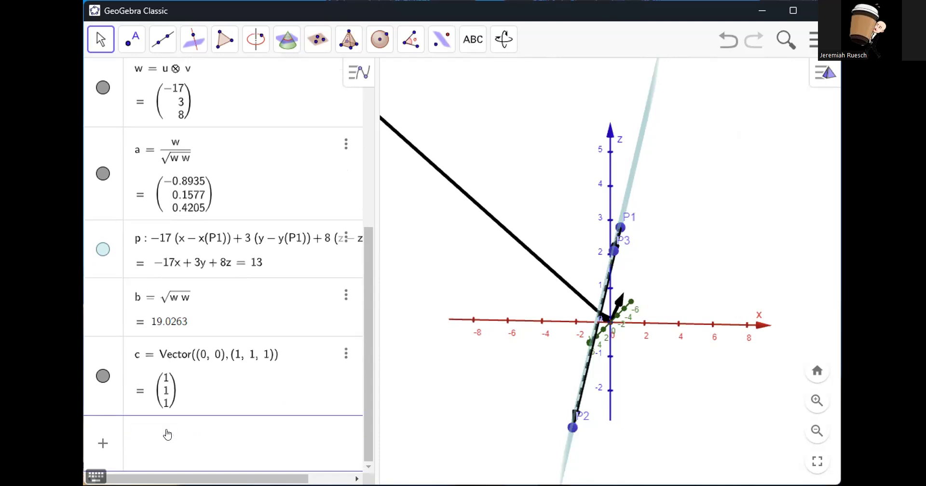
Calculate the absolute value of the dot product of c and w as abs(dot(c,w))
{"action": "type", "text": "abs("}
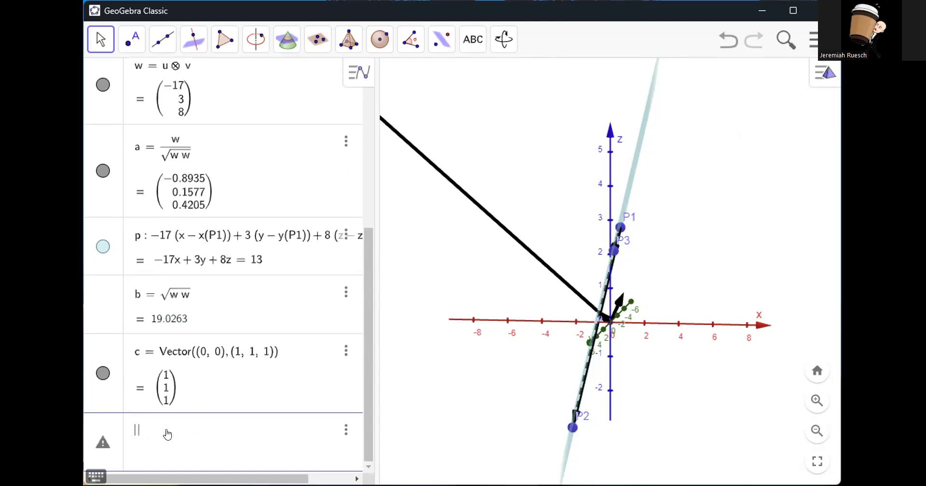
{"action": "type", "text": "dot(c,w"}
{"action": "key", "text": "Return"}
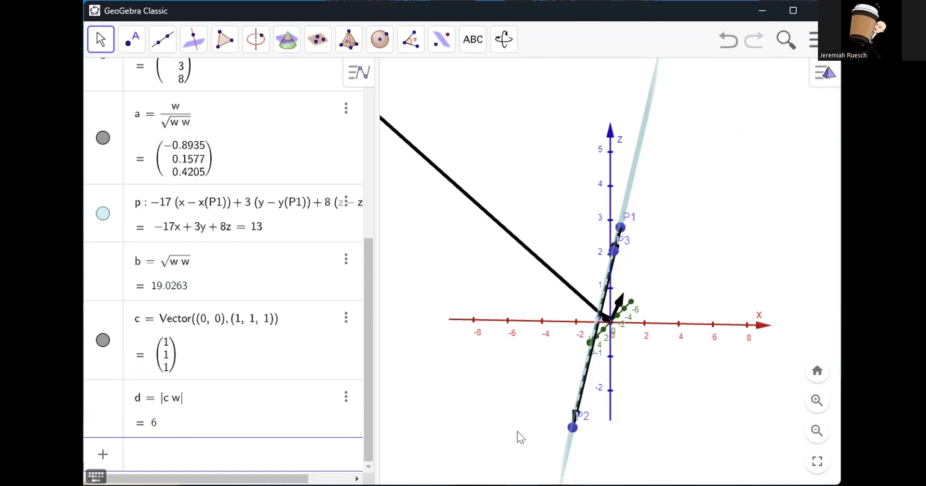
Toggle the visibility of the vector from the origin to (1,1,1) to identify it, and color it red (#FF0000)
{"action": "mouse_move", "coordinate": [634, 365]}
{"action": "left_mouse_down"}
{"action": "mouse_move", "coordinate": [657, 386]}
{"action": "mouse_move", "coordinate": [615, 368]}
{"action": "mouse_move", "coordinate": [641, 374]}
{"action": "left_mouse_up"}
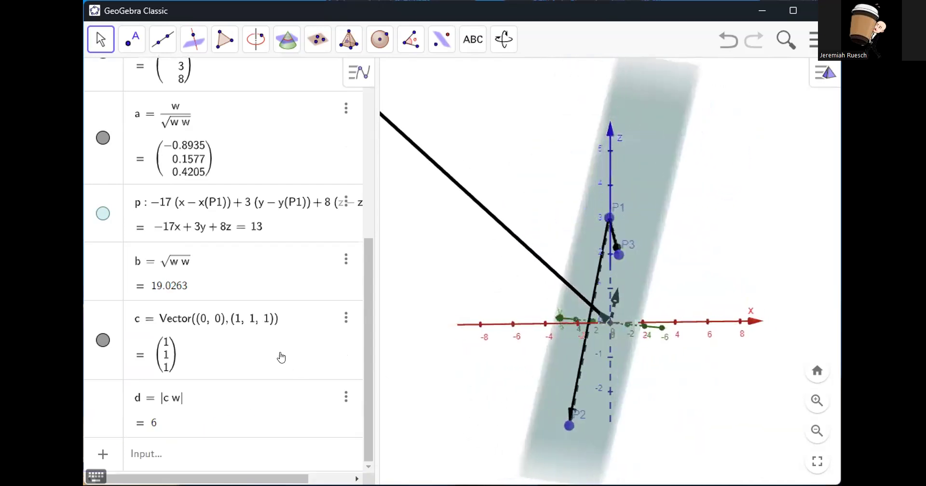
{"action": "left_click", "coordinate": [103, 338]}
{"action": "left_click", "coordinate": [103, 338]}
{"action": "left_click", "coordinate": [103, 338]}
{"action": "left_click", "coordinate": [103, 339]}
{"action": "left_click", "coordinate": [345, 317]}
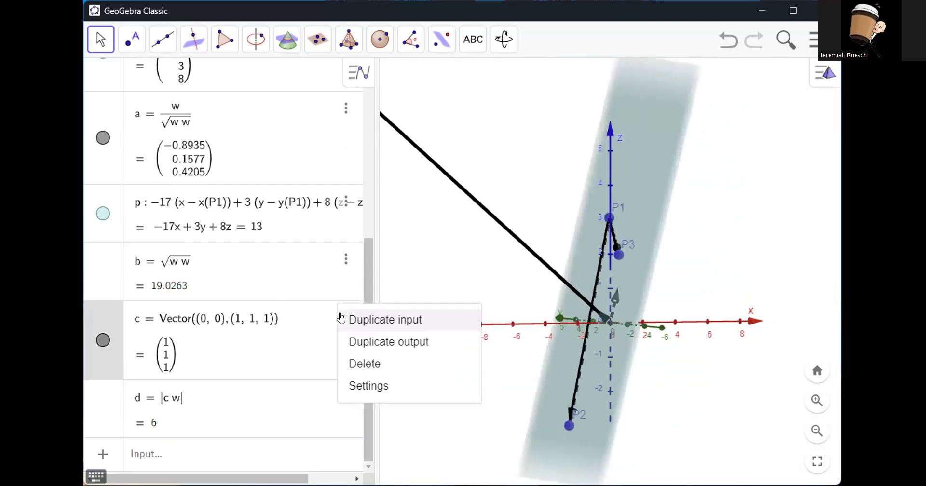
{"action": "left_click", "coordinate": [367, 385]}
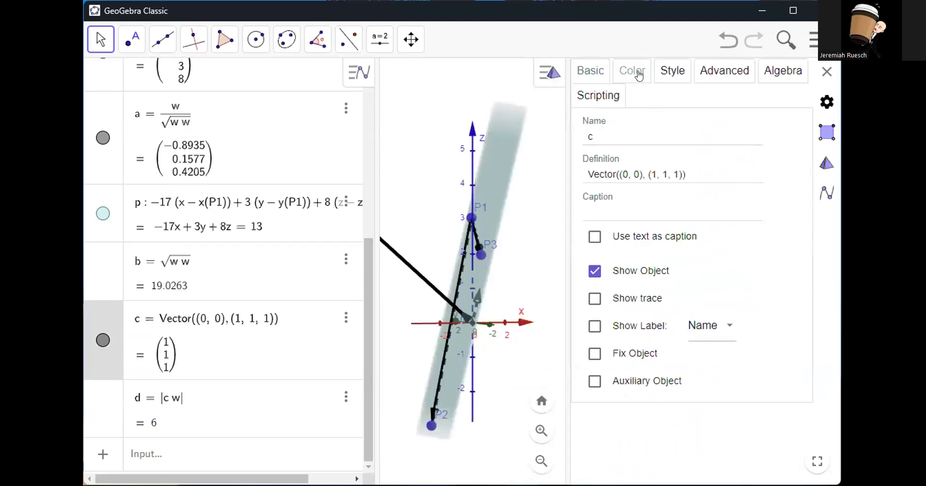
{"action": "left_click", "coordinate": [639, 76]}
{"action": "left_click", "coordinate": [608, 136]}
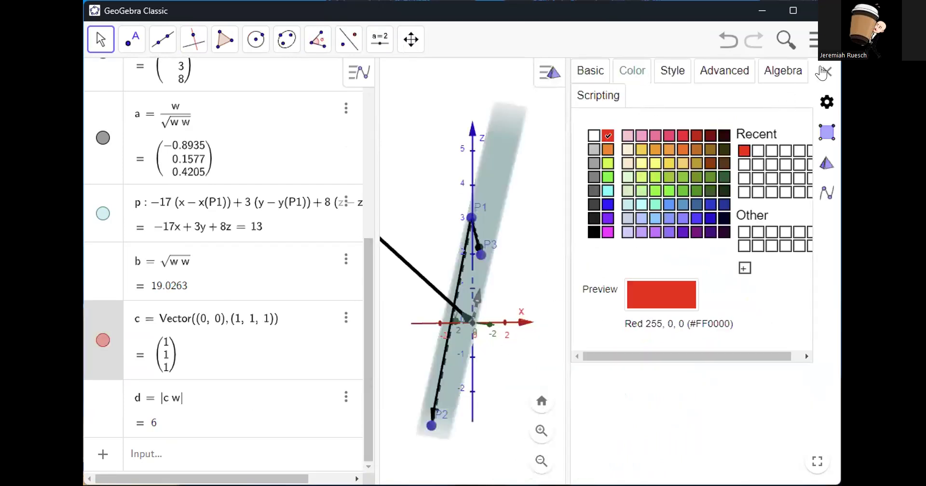
{"action": "left_click", "coordinate": [824, 72]}
Examine the red vector c against the plane and vector w in 3D, and review the definitions of the vectors, plane and dot product
{"action": "left_click_drag", "start_coordinate": [747, 317], "coordinate": [600, 280]}
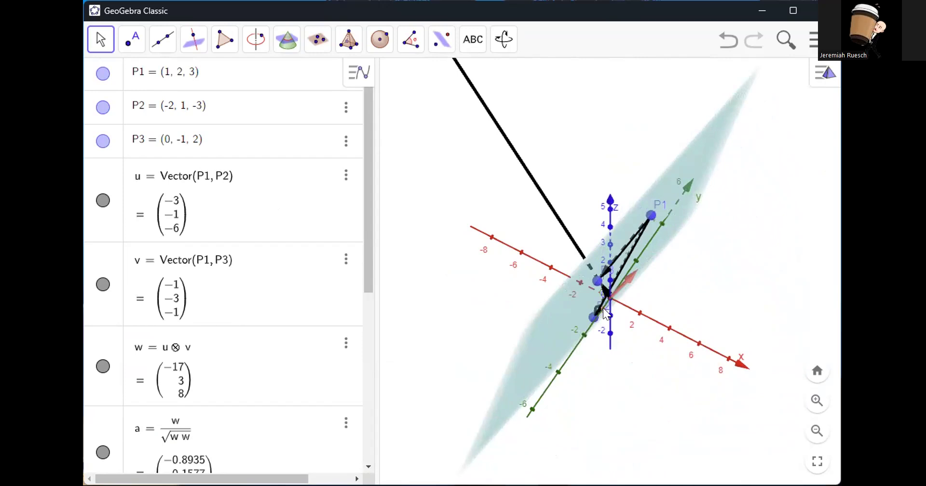
{"action": "left_click_drag", "start_coordinate": [670, 326], "coordinate": [647, 331]}
{"action": "scroll", "coordinate": [615, 286], "scroll_direction": "up", "scroll_amount": 5}
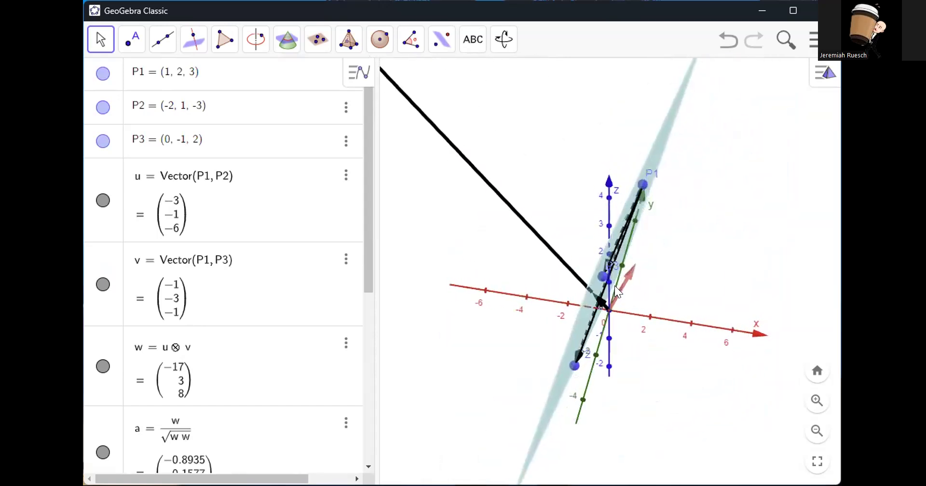
{"action": "left_click_drag", "start_coordinate": [614, 288], "coordinate": [601, 254]}
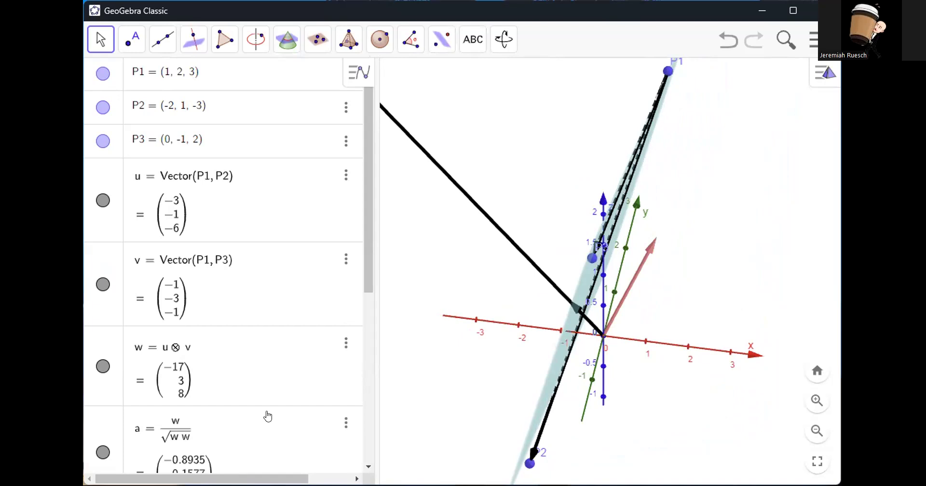
{"action": "scroll", "coordinate": [267, 416], "scroll_direction": "down", "scroll_amount": 10}
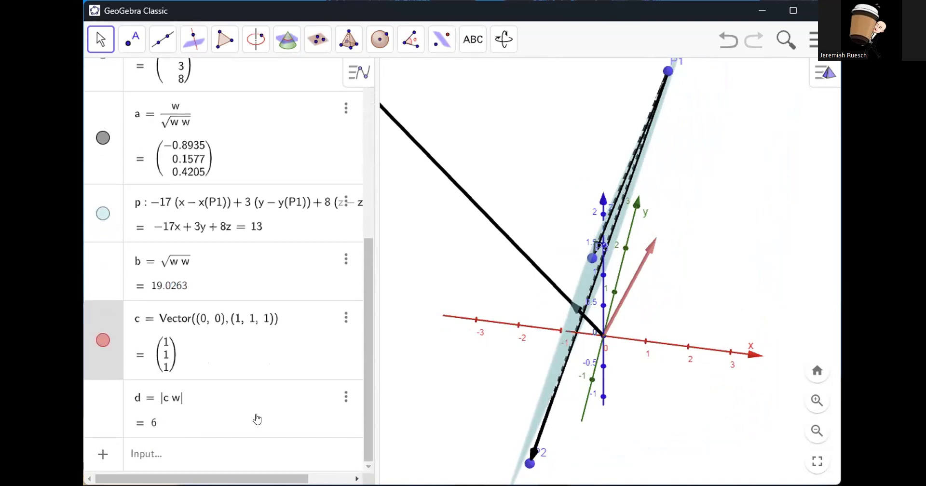
{"action": "scroll", "coordinate": [246, 290], "scroll_direction": "up", "scroll_amount": 10}
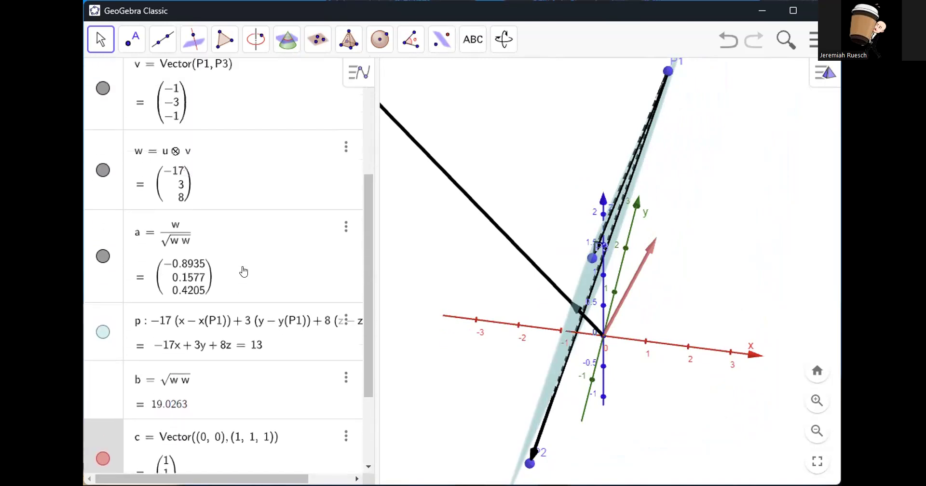
{"action": "scroll", "coordinate": [232, 265], "scroll_direction": "up", "scroll_amount": 1}
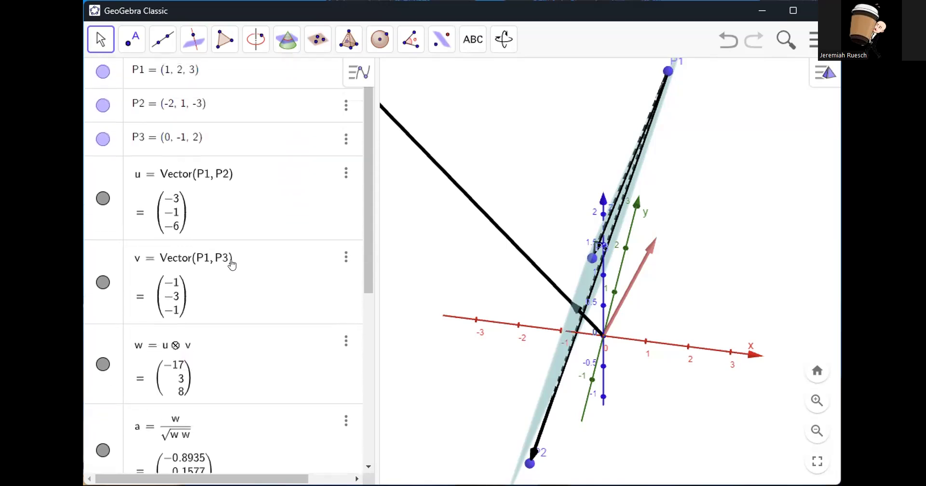
{"action": "scroll", "coordinate": [231, 264], "scroll_direction": "down", "scroll_amount": 6}
{"action": "scroll", "coordinate": [231, 264], "scroll_direction": "down", "scroll_amount": 1}
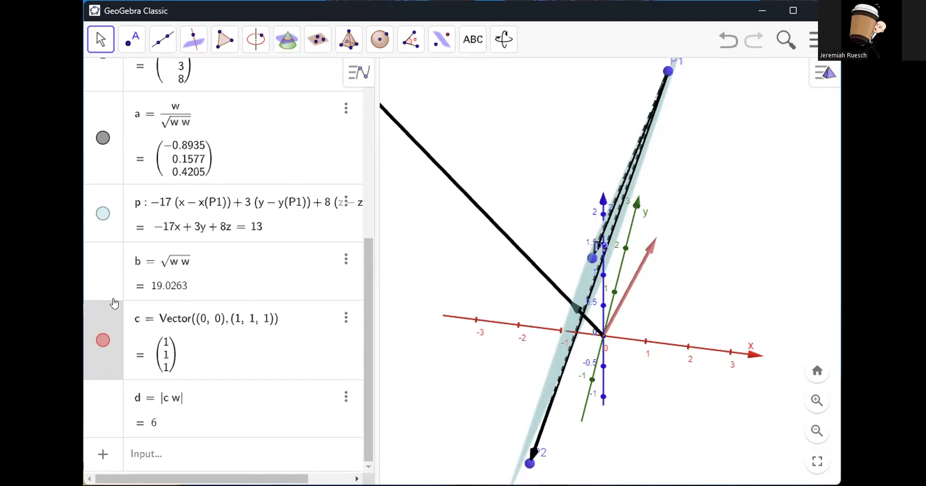
{"action": "scroll", "coordinate": [113, 304], "scroll_direction": "up", "scroll_amount": 3}
{"action": "scroll", "coordinate": [289, 270], "scroll_direction": "down", "scroll_amount": 3}
{"action": "scroll", "coordinate": [284, 279], "scroll_direction": "up", "scroll_amount": 2}
{"action": "scroll", "coordinate": [287, 280], "scroll_direction": "down", "scroll_amount": 2}
{"action": "scroll", "coordinate": [226, 321], "scroll_direction": "up", "scroll_amount": 6}
{"action": "scroll", "coordinate": [331, 273], "scroll_direction": "down", "scroll_amount": 6}
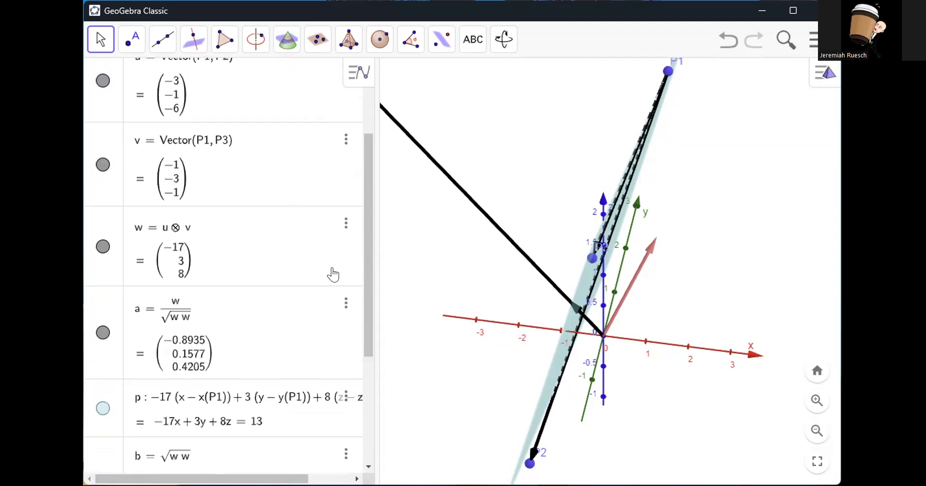